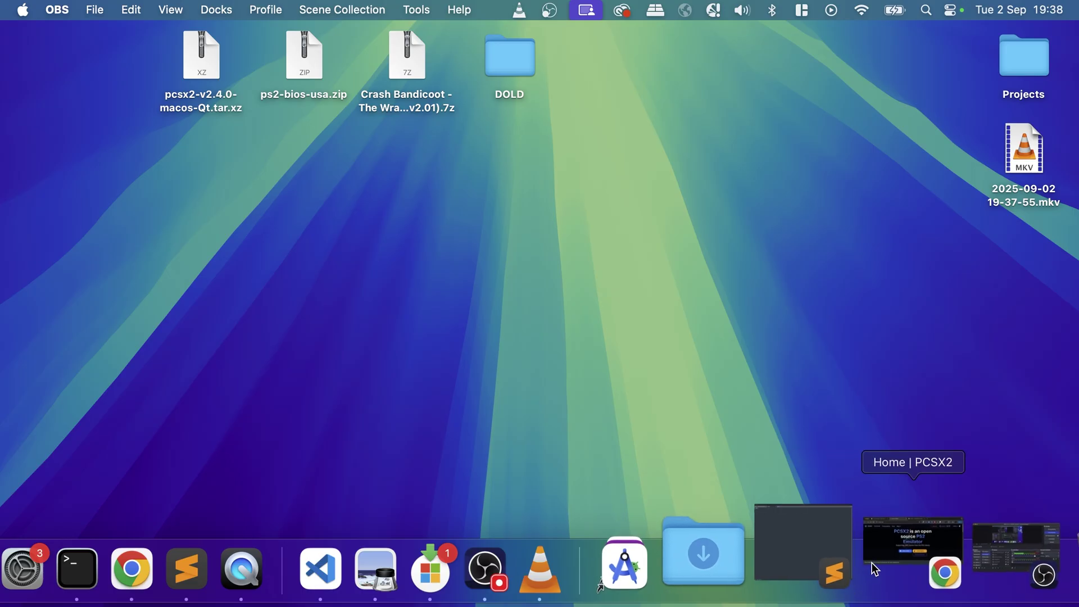
- Switch to Chrome, show The Unarchiver's website and accept all of its cookies
{"action": "left_click", "coordinate": [886, 548]}
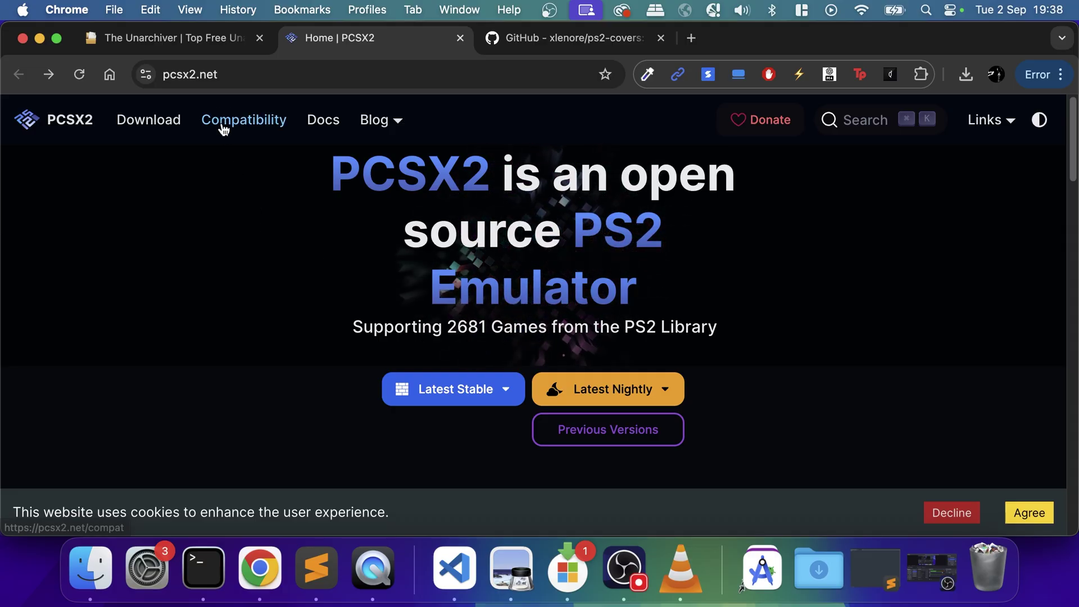
{"action": "left_click", "coordinate": [197, 45]}
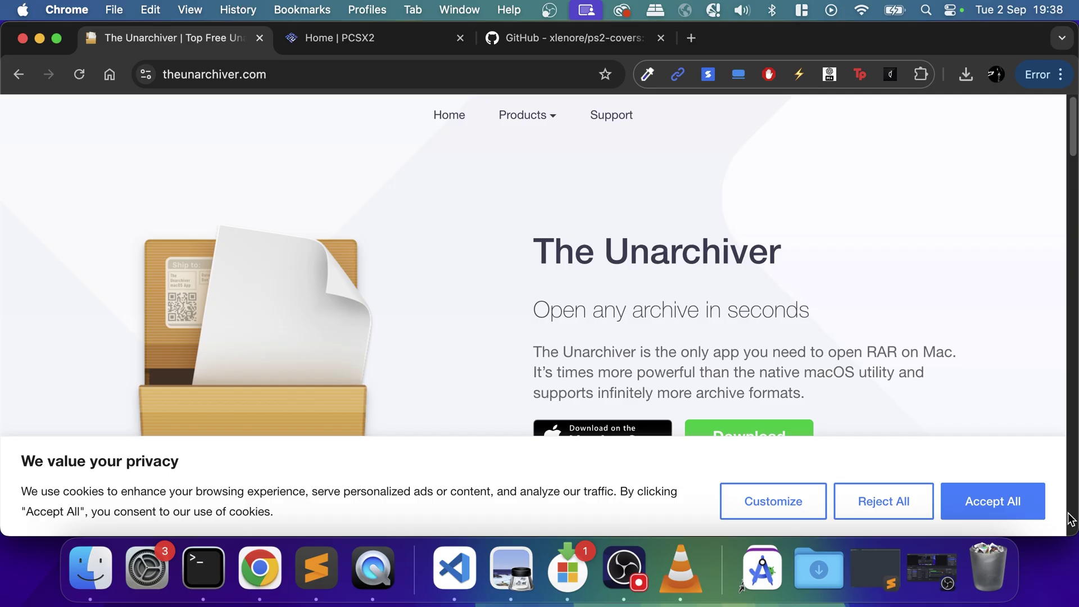
{"action": "left_click", "coordinate": [995, 500]}
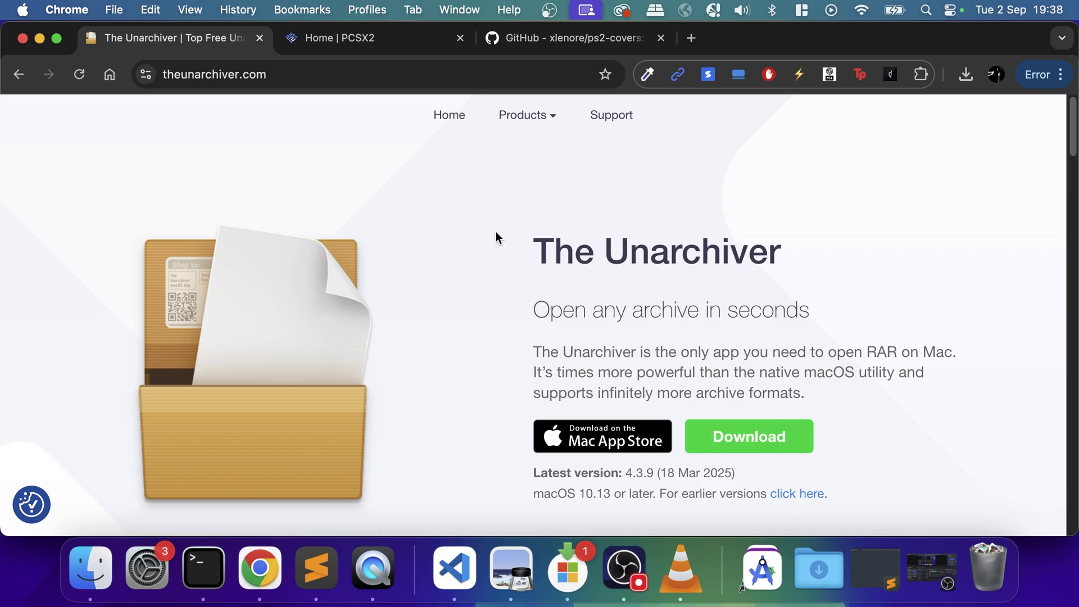
- Download the latest stable macOS build of PCSX2, v2.4.0, from pcsx2.net
{"action": "left_click", "coordinate": [378, 45]}
{"action": "mouse_move", "coordinate": [382, 120]}
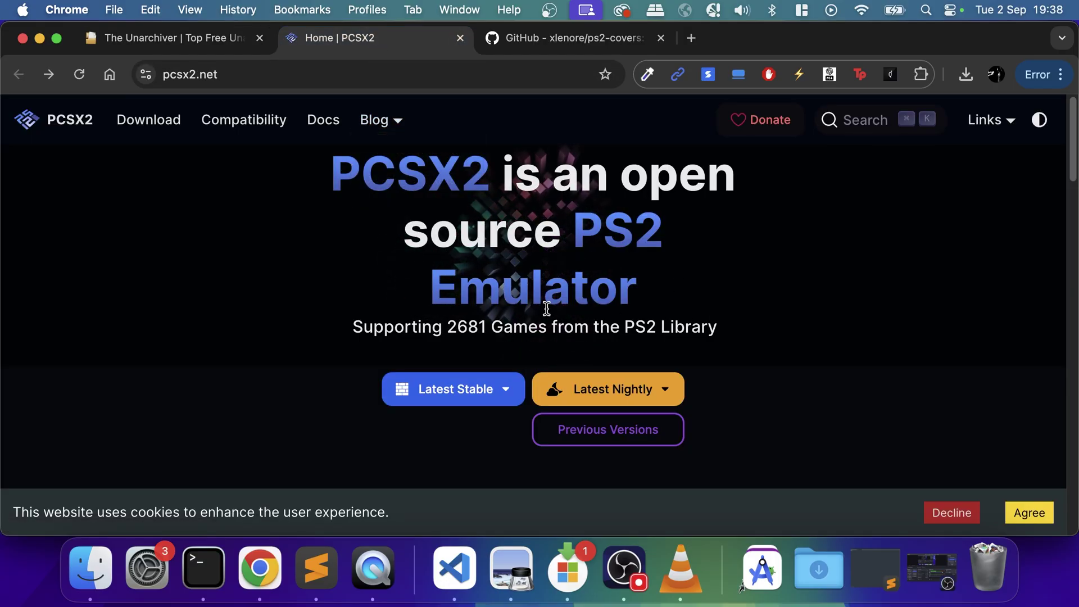
{"action": "left_click", "coordinate": [509, 389]}
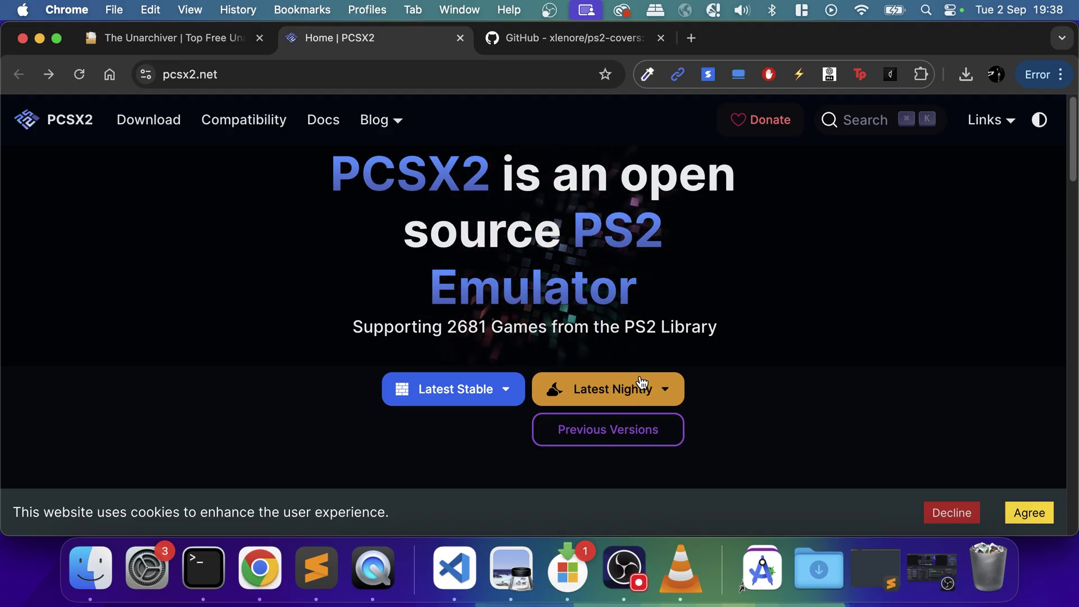
{"action": "left_click", "coordinate": [477, 388]}
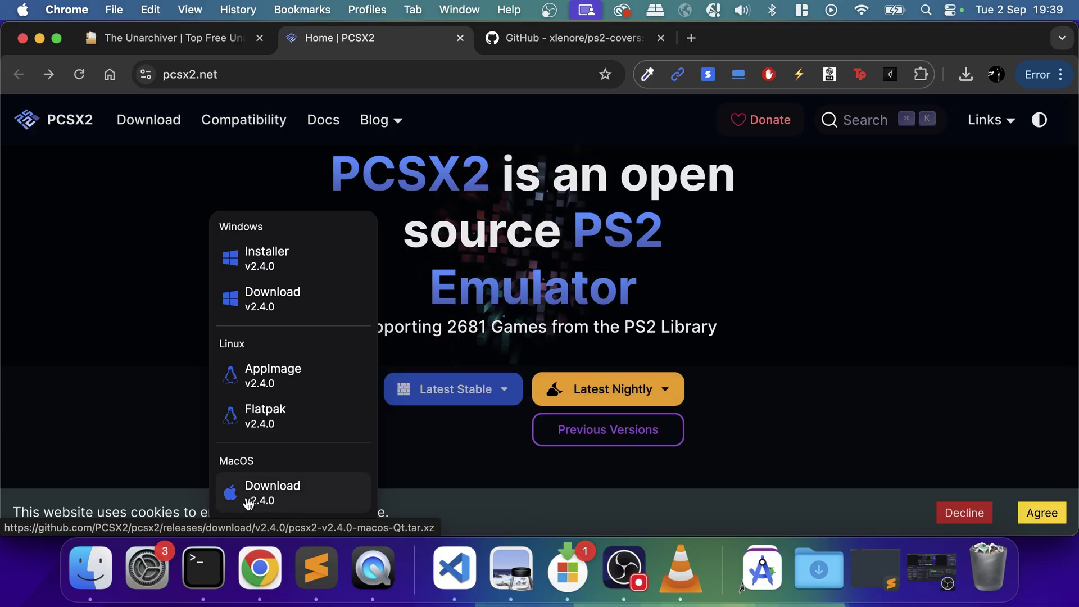
{"action": "left_click", "coordinate": [264, 498]}
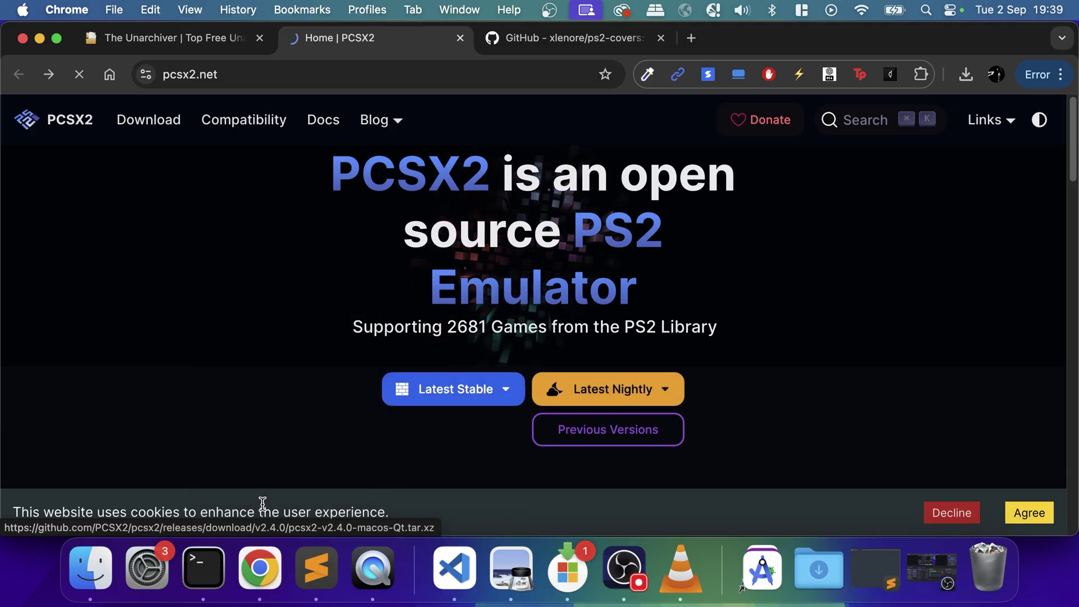
- Examine the Compatibility Data list of games on the PCSX2 website
{"action": "left_click", "coordinate": [242, 125]}
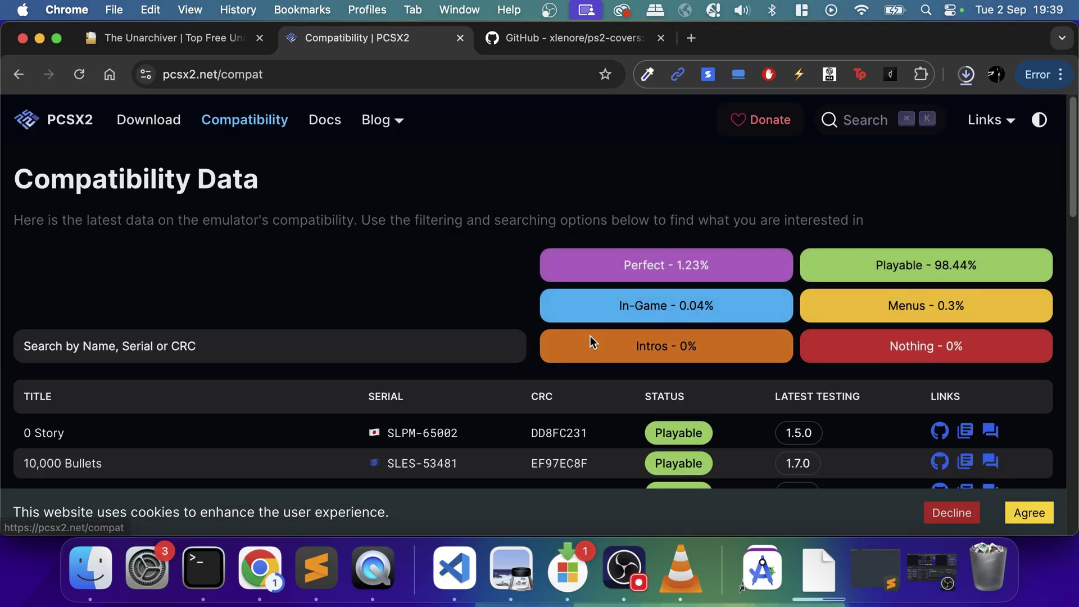
{"action": "scroll", "coordinate": [592, 339], "scroll_direction": "down", "scroll_amount": 5}
{"action": "scroll", "coordinate": [593, 339], "scroll_direction": "up", "scroll_amount": 5}
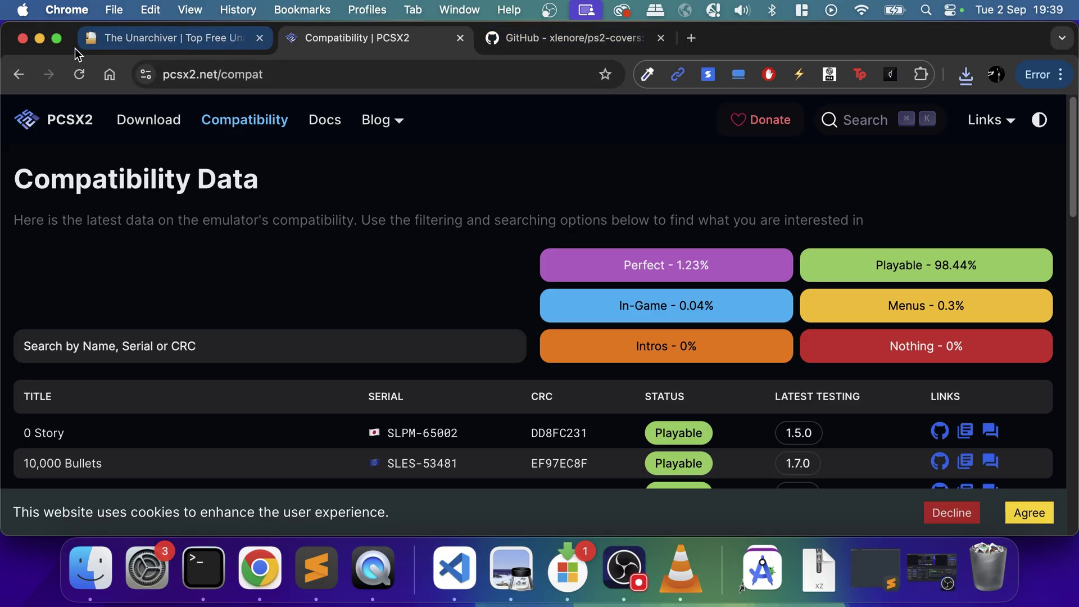
- Minimize the browser, extract pcsx2-v2.4.0-macos-Qt.tar.xz on the desktop and move the extracted app into the Applications folder
{"action": "left_click", "coordinate": [39, 37]}
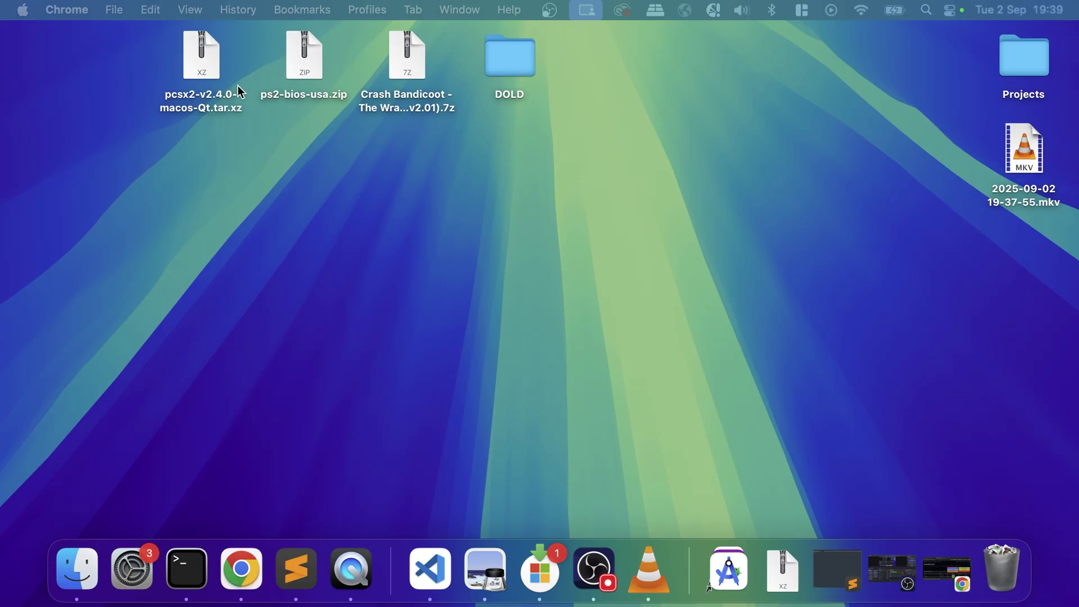
{"action": "double_click", "coordinate": [213, 73]}
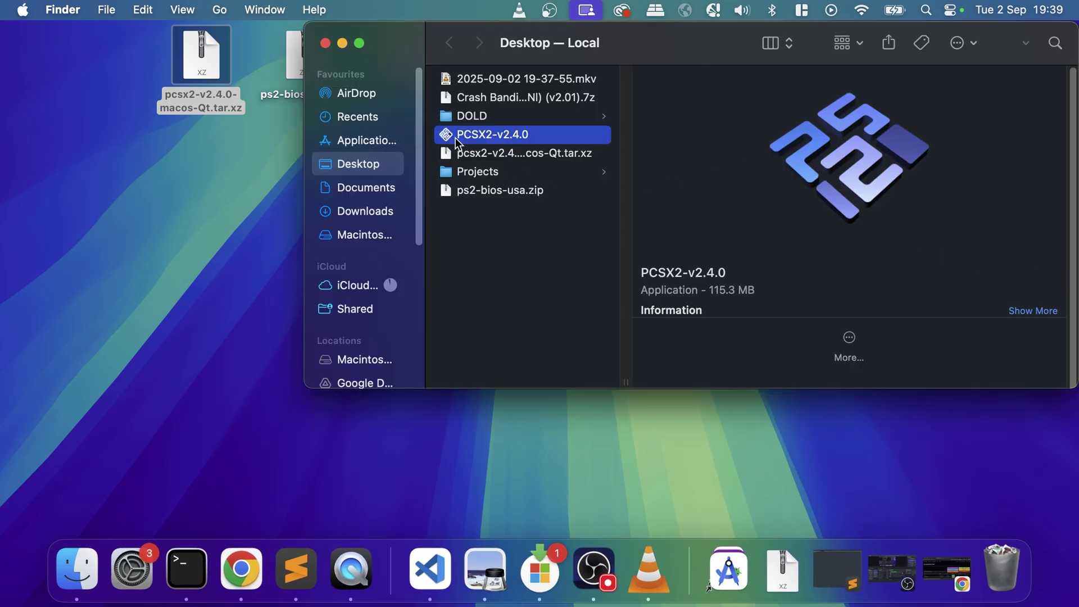
{"action": "left_click_drag", "start_coordinate": [464, 134], "coordinate": [356, 138]}
{"action": "left_click", "coordinate": [358, 140]}
- Rename the PCSX2-v2.4.0 app in the Applications folder as PCSX2
{"action": "scroll", "coordinate": [471, 215], "scroll_direction": "down", "scroll_amount": 20}
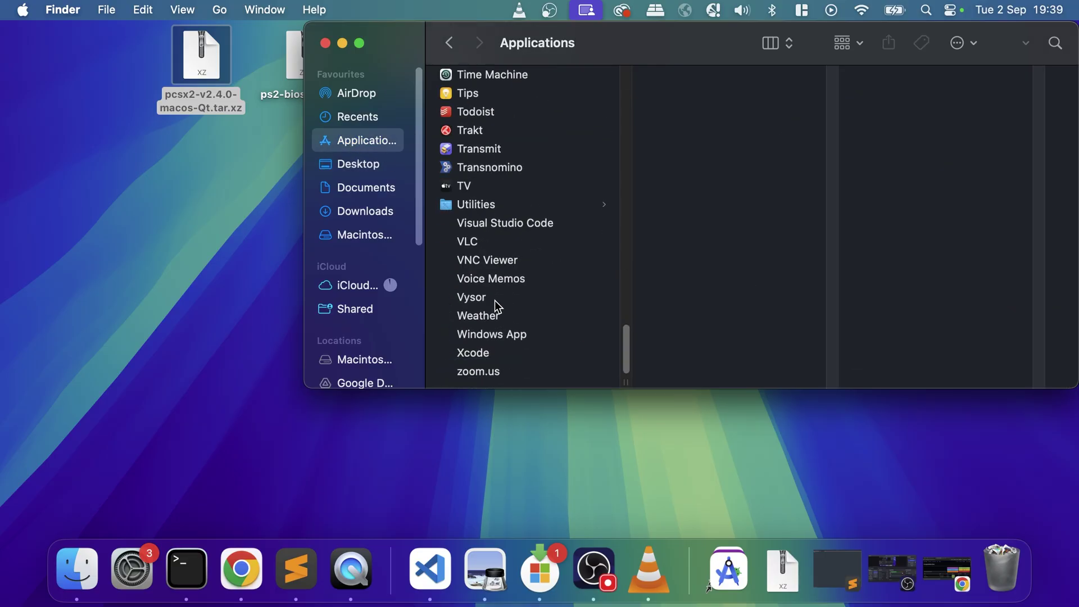
{"action": "scroll", "coordinate": [481, 234], "scroll_direction": "up", "scroll_amount": 8}
{"action": "scroll", "coordinate": [483, 232], "scroll_direction": "up", "scroll_amount": 5}
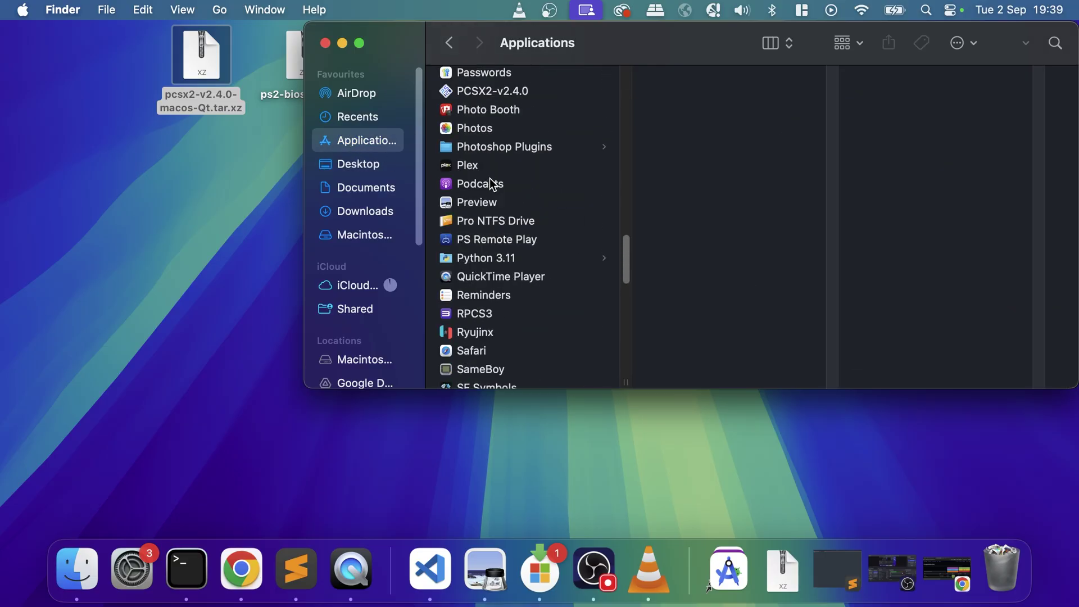
{"action": "left_click", "coordinate": [494, 92]}
{"action": "key", "text": "Return"}
{"action": "key", "text": "Right"}
{"action": "key", "text": "BackSpace"}
{"action": "key", "text": "BackSpace"}
{"action": "key", "text": "BackSpace"}
{"action": "key", "text": "BackSpace"}
{"action": "key", "text": "BackSpace"}
{"action": "key", "text": "BackSpace"}
{"action": "key", "text": "BackSpace"}
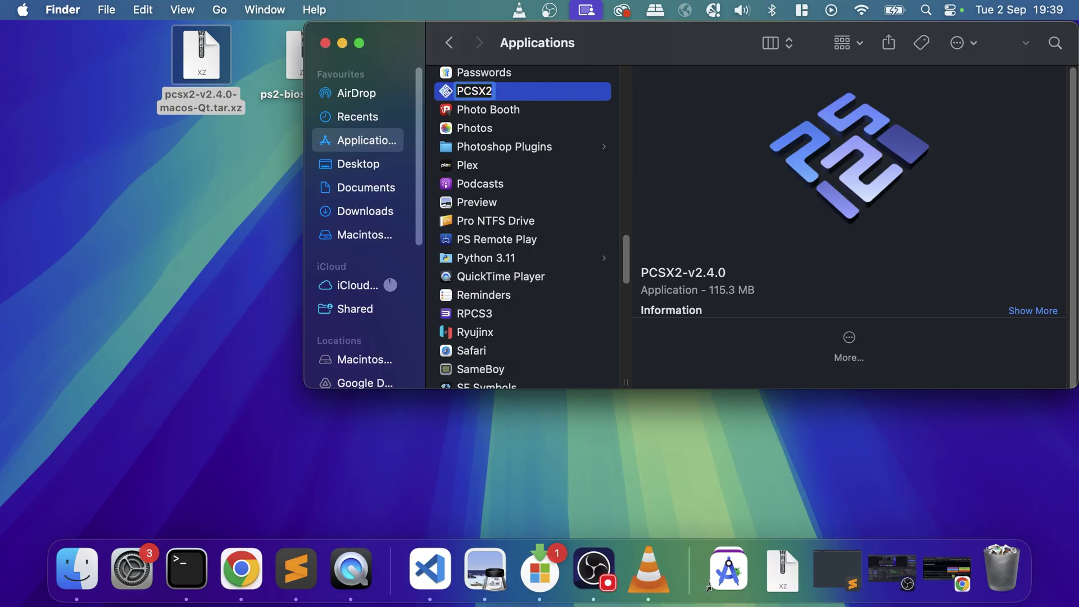
{"action": "key", "text": "Return"}
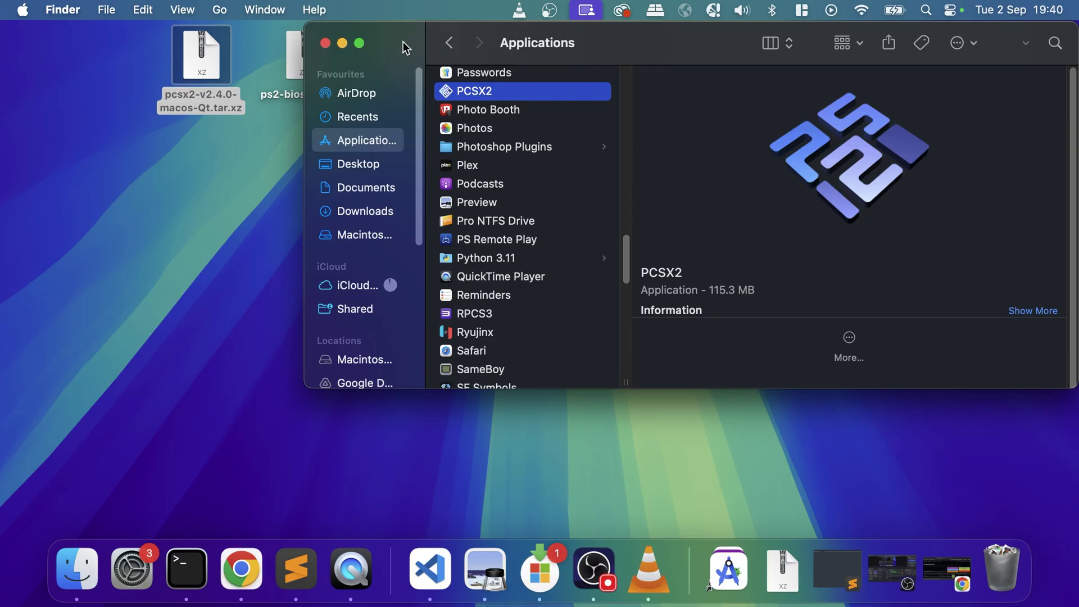
- Extract ps2-bios-usa.zip on the desktop, check the contents of its BIOS version folders and close their window
{"action": "left_click_drag", "start_coordinate": [403, 41], "coordinate": [218, 131]}
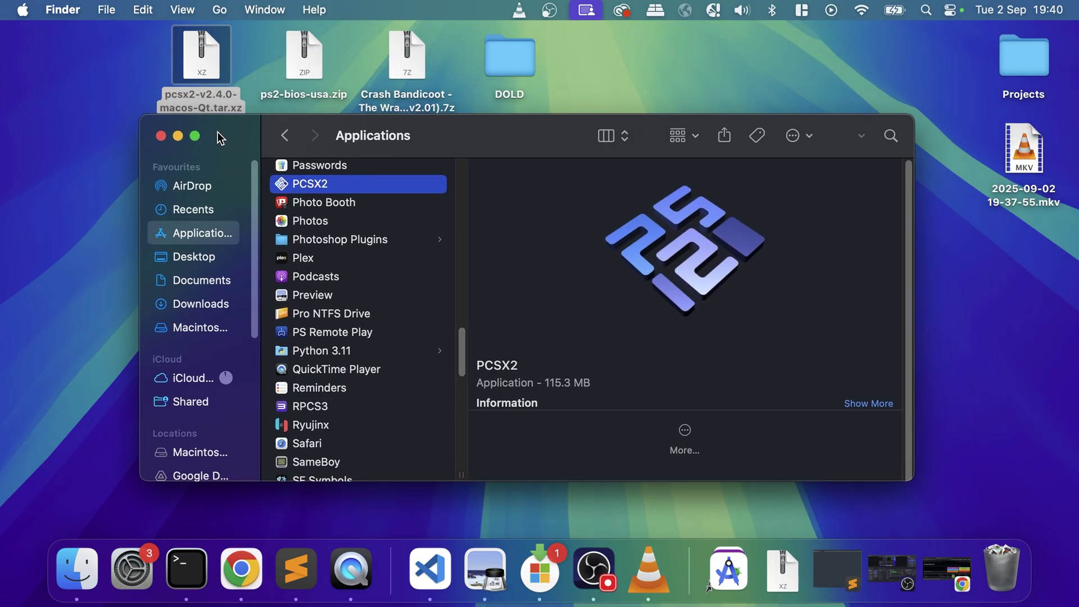
{"action": "double_click", "coordinate": [320, 71]}
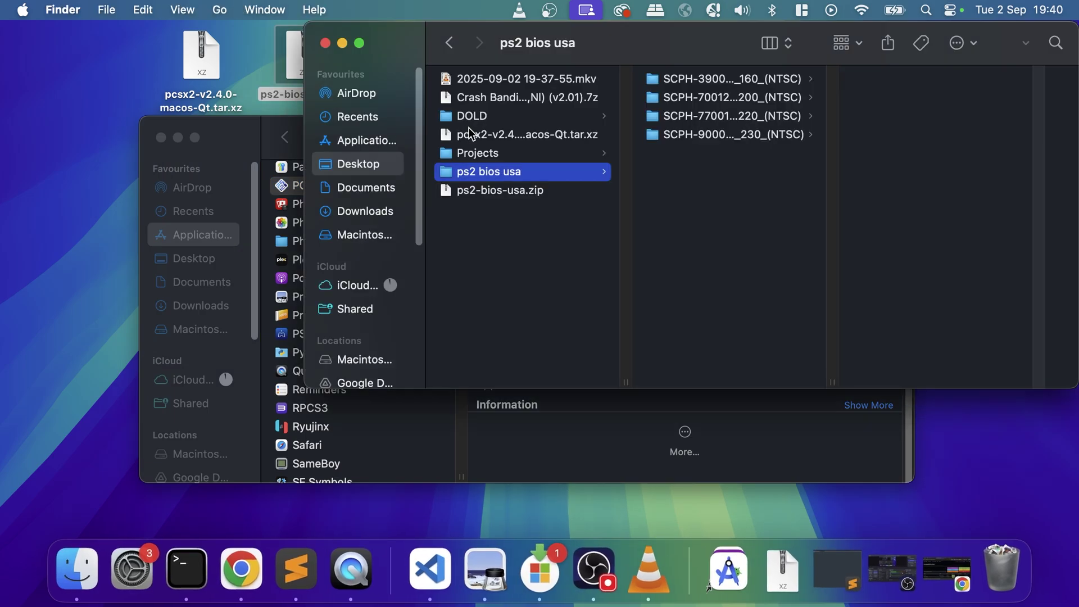
{"action": "left_click", "coordinate": [762, 121]}
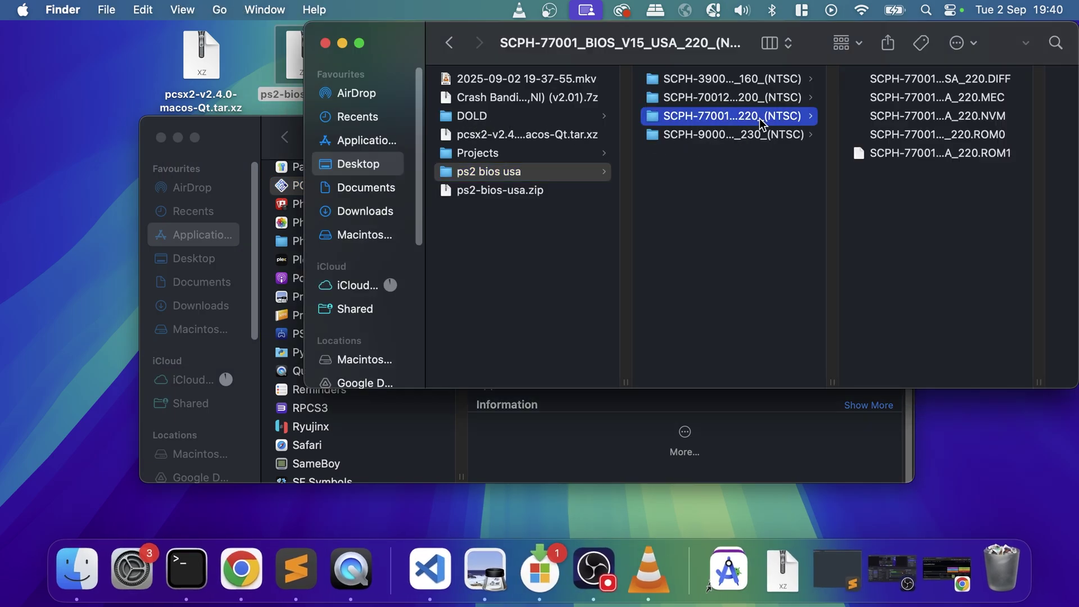
{"action": "left_click", "coordinate": [757, 134]}
{"action": "key", "text": "Up"}
{"action": "key", "text": "Up"}
{"action": "key", "text": "Up"}
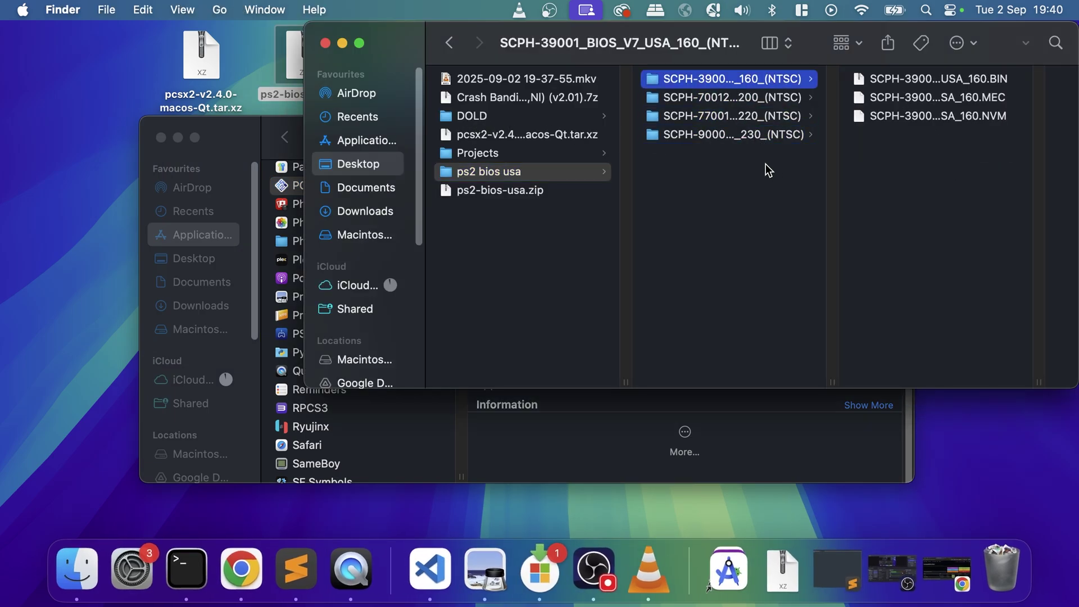
{"action": "left_click", "coordinate": [325, 42]}
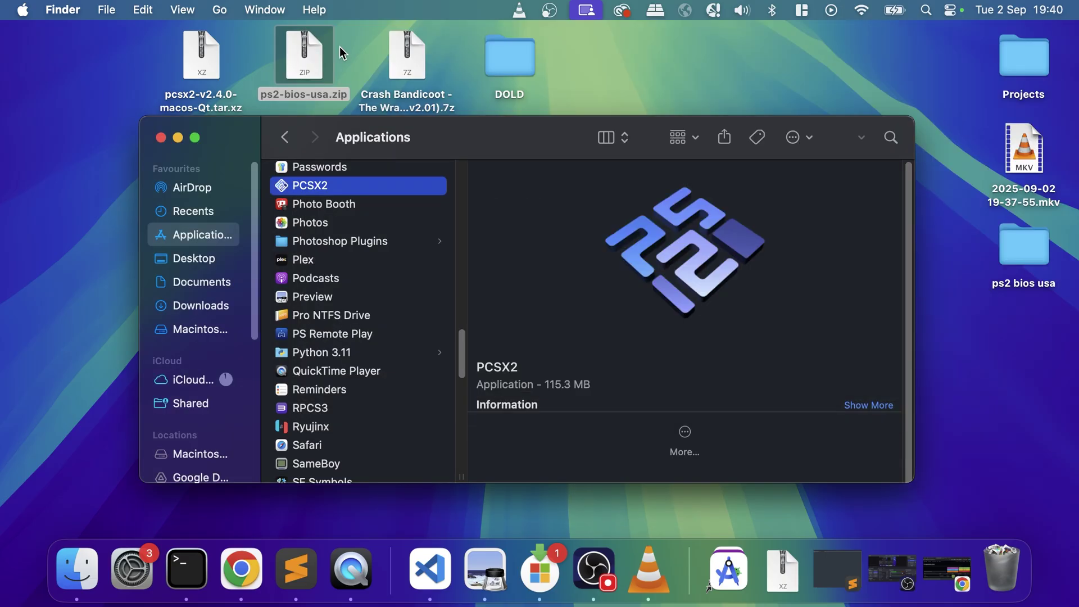
- Extract the Crash Bandicoot .7z archive on the desktop and show the PS2 folder inside Documents/ROMS
{"action": "double_click", "coordinate": [411, 62]}
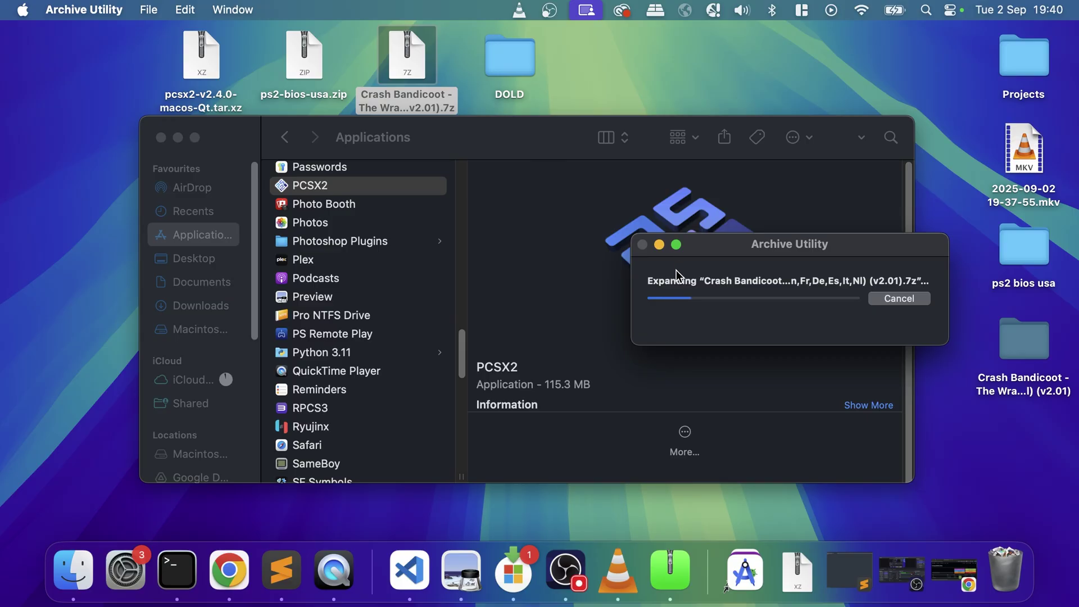
{"action": "left_click_drag", "start_coordinate": [702, 257], "coordinate": [665, 55]}
{"action": "left_click", "coordinate": [180, 280]}
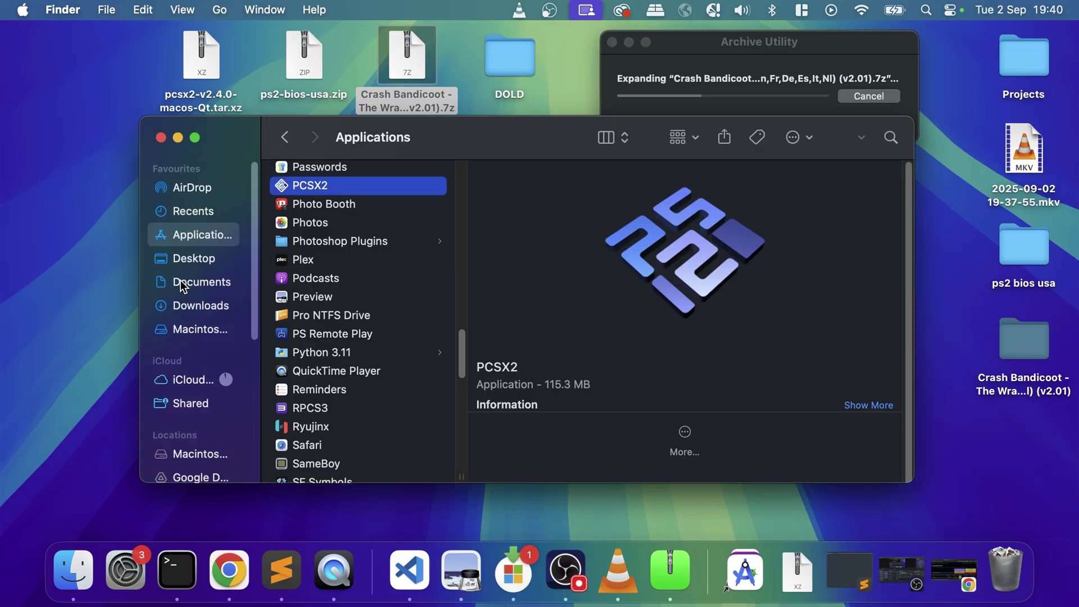
{"action": "left_click", "coordinate": [228, 282]}
{"action": "left_click", "coordinate": [303, 319]}
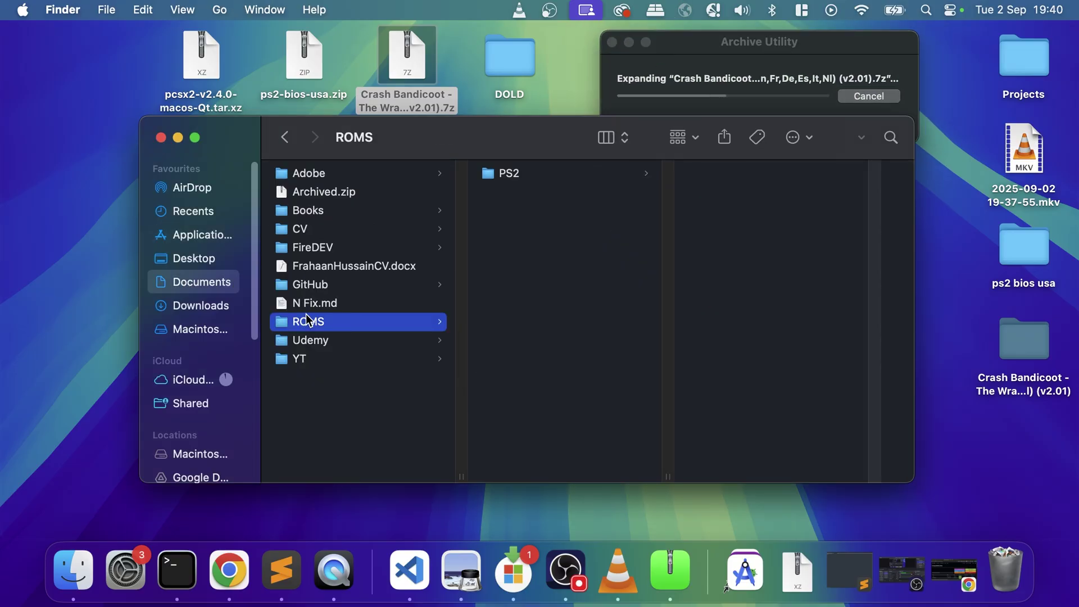
{"action": "left_click", "coordinate": [529, 175]}
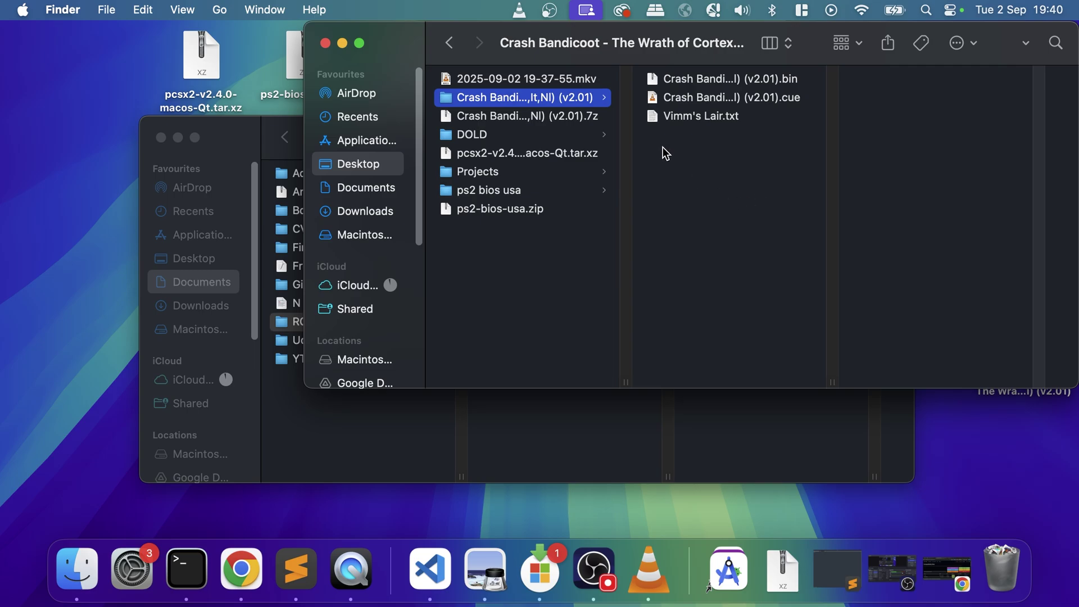
{"action": "left_click_drag", "start_coordinate": [526, 45], "coordinate": [347, 160]}
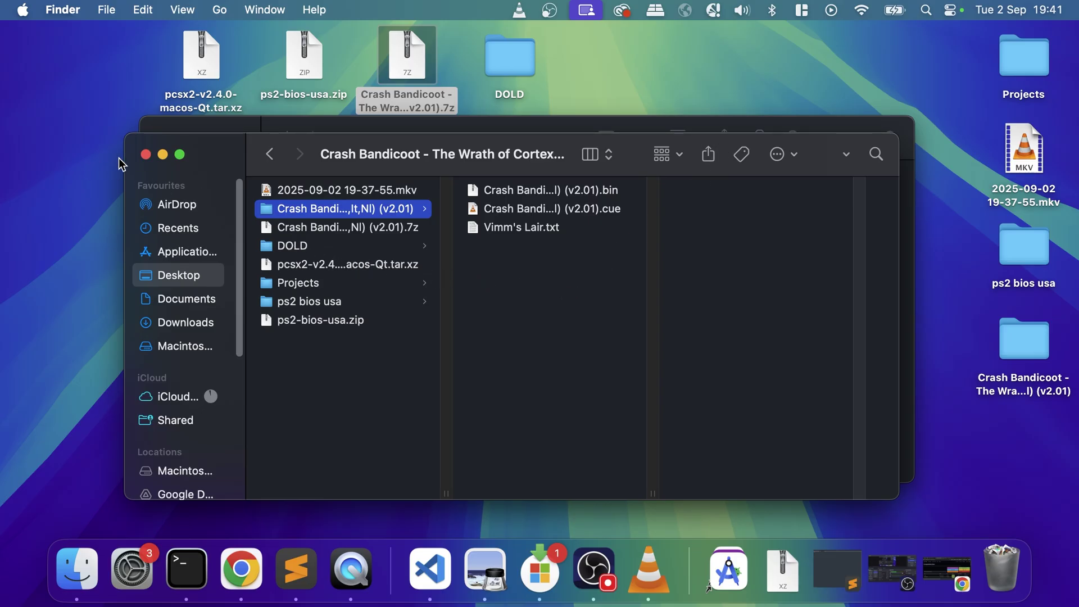
{"action": "left_click", "coordinate": [146, 155]}
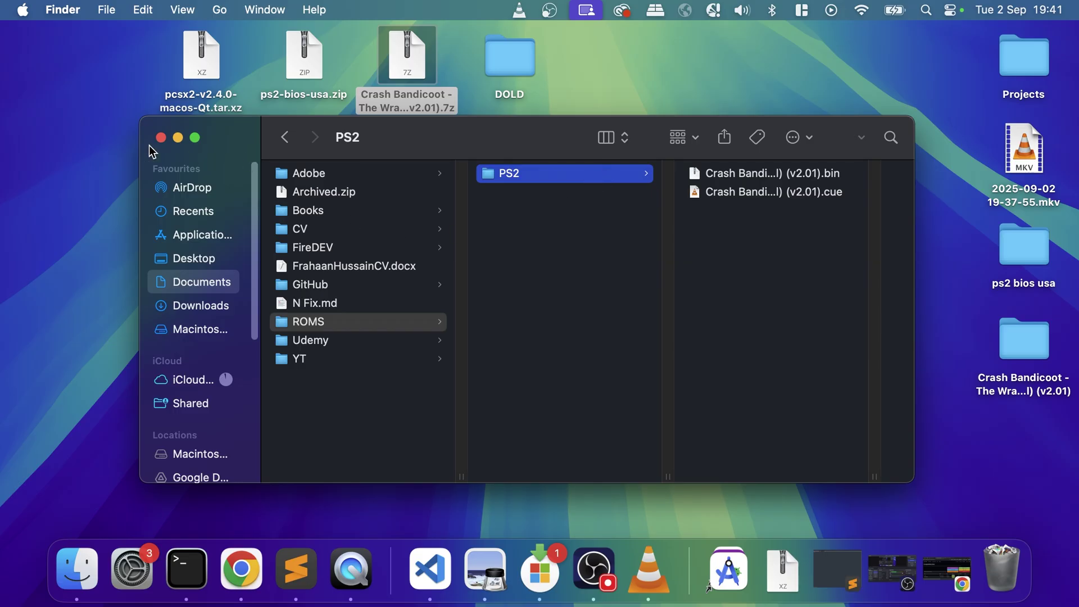
- Launch PCSX2 from the Applications folder and allow the downloaded app to open
{"action": "left_click", "coordinate": [191, 234]}
{"action": "scroll", "coordinate": [365, 356], "scroll_direction": "down", "scroll_amount": 15}
{"action": "scroll", "coordinate": [368, 356], "scroll_direction": "up", "scroll_amount": 3}
{"action": "scroll", "coordinate": [367, 356], "scroll_direction": "up", "scroll_amount": 12}
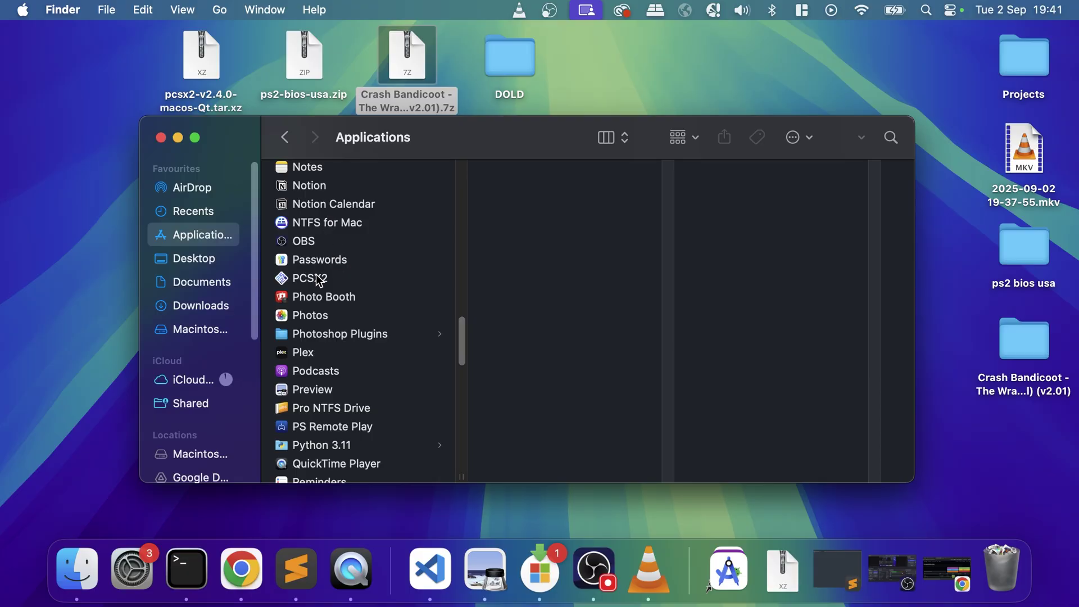
{"action": "double_click", "coordinate": [316, 278]}
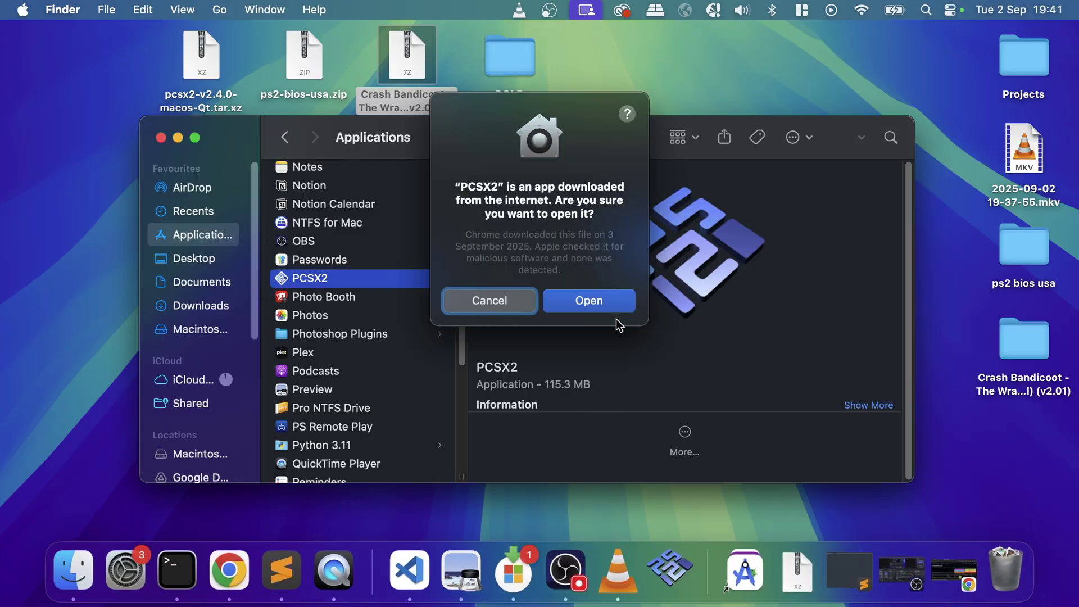
{"action": "left_click", "coordinate": [587, 301]}
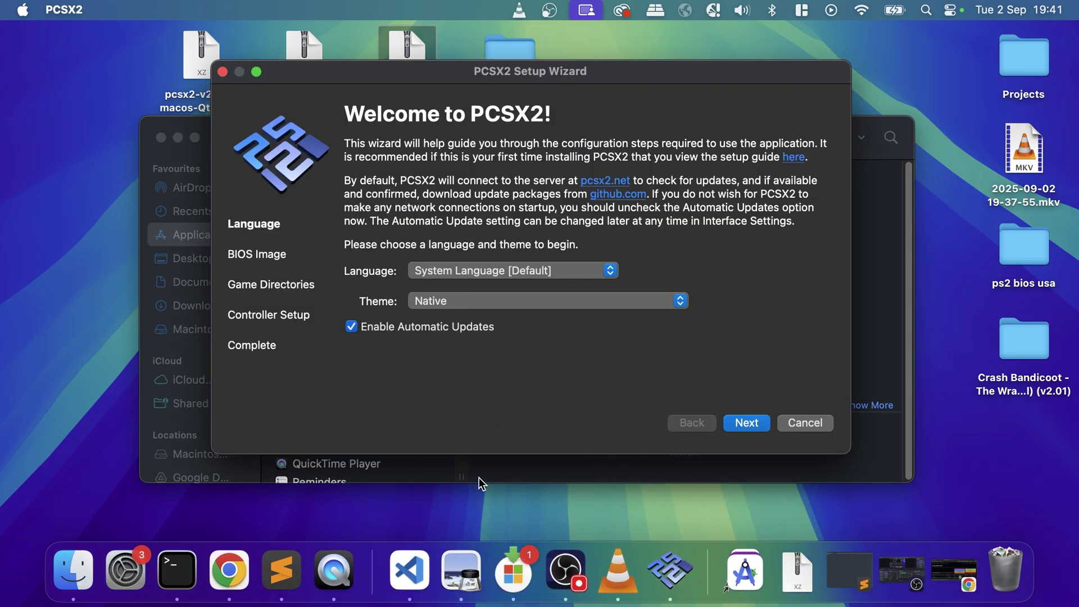
- Review the language and theme choices, keep System Language and Native, and continue to the BIOS Image page
{"action": "left_click", "coordinate": [485, 269]}
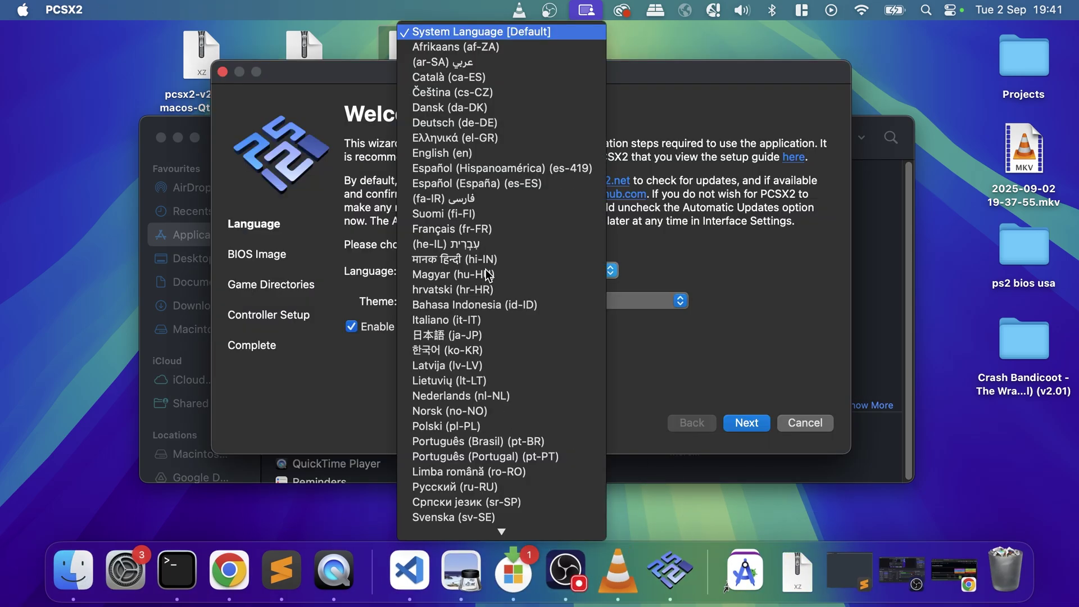
{"action": "left_click", "coordinate": [756, 330]}
{"action": "left_click", "coordinate": [547, 299]}
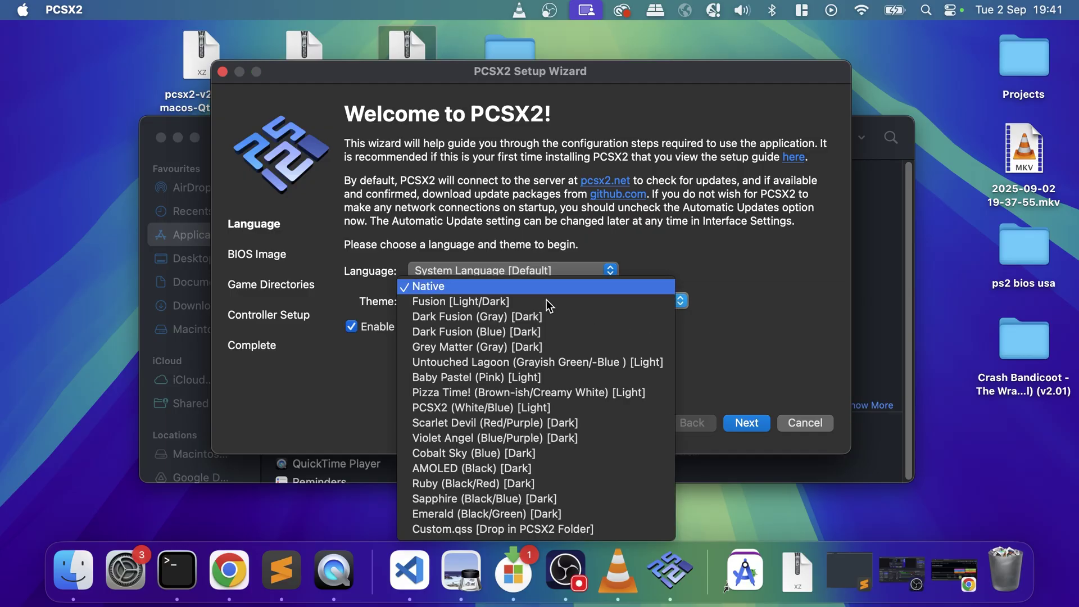
{"action": "left_click", "coordinate": [355, 382]}
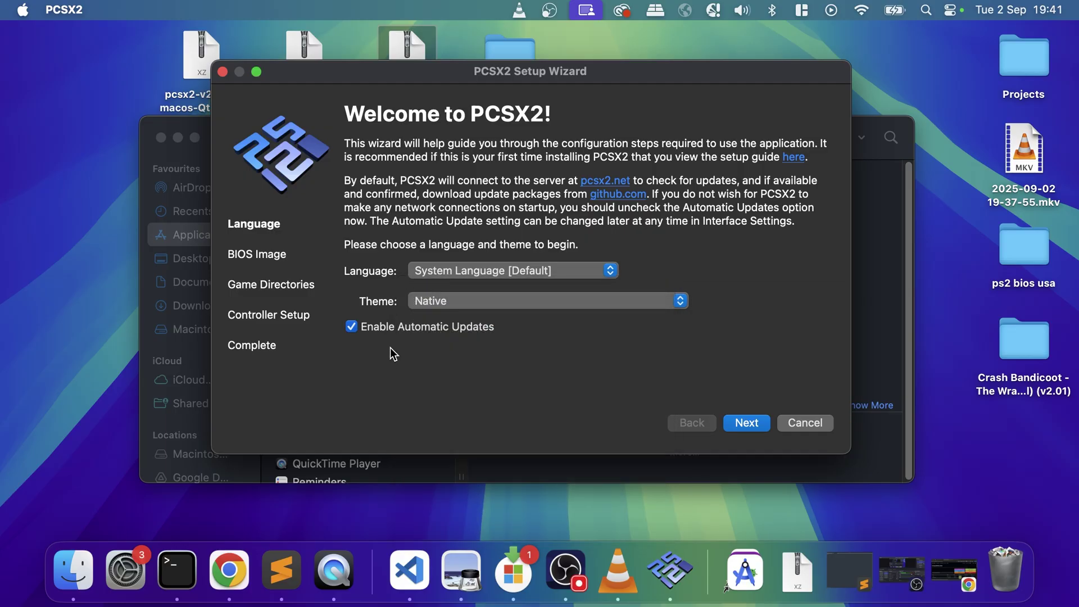
{"action": "left_click", "coordinate": [759, 422]}
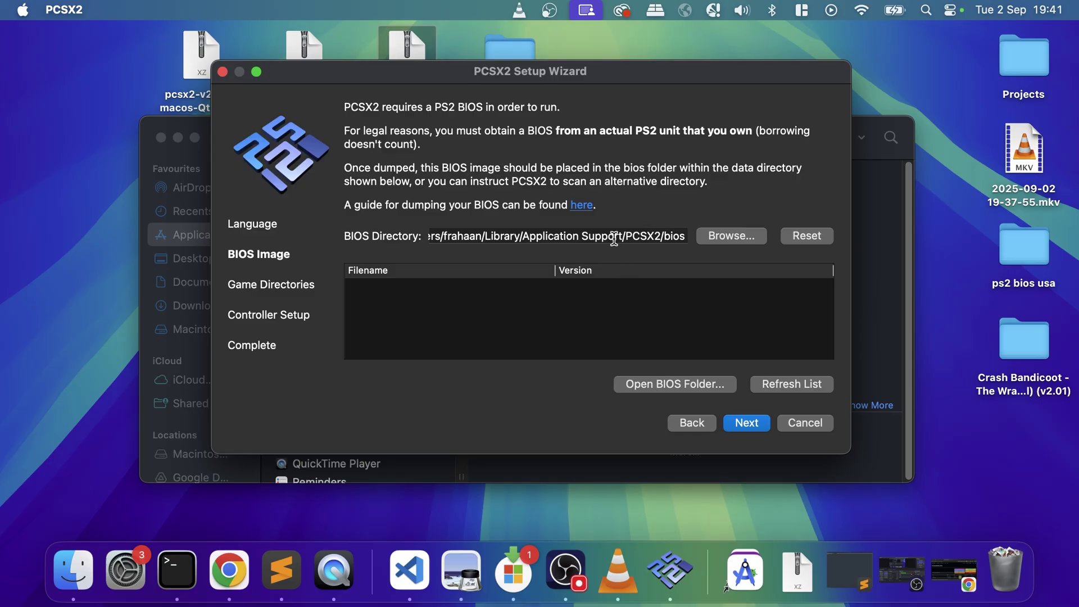
- Open PCSX2's BIOS folder and copy the four SCPH folders from the desktop's ps2 bios usa folder into it, then return to the setup wizard
{"action": "left_click", "coordinate": [633, 384]}
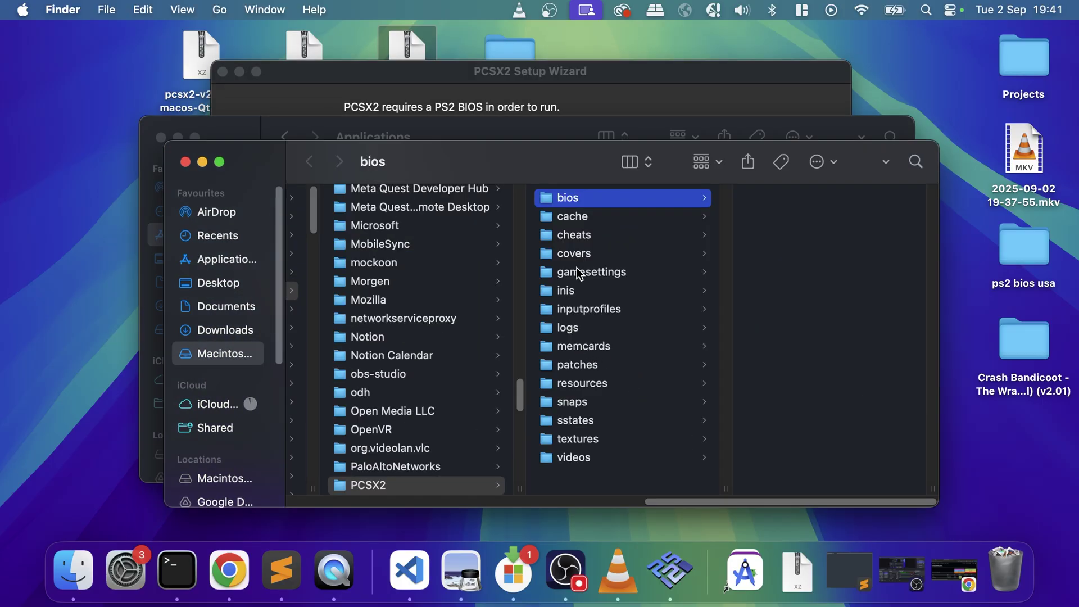
{"action": "left_click", "coordinate": [537, 50]}
{"action": "double_click", "coordinate": [537, 50]}
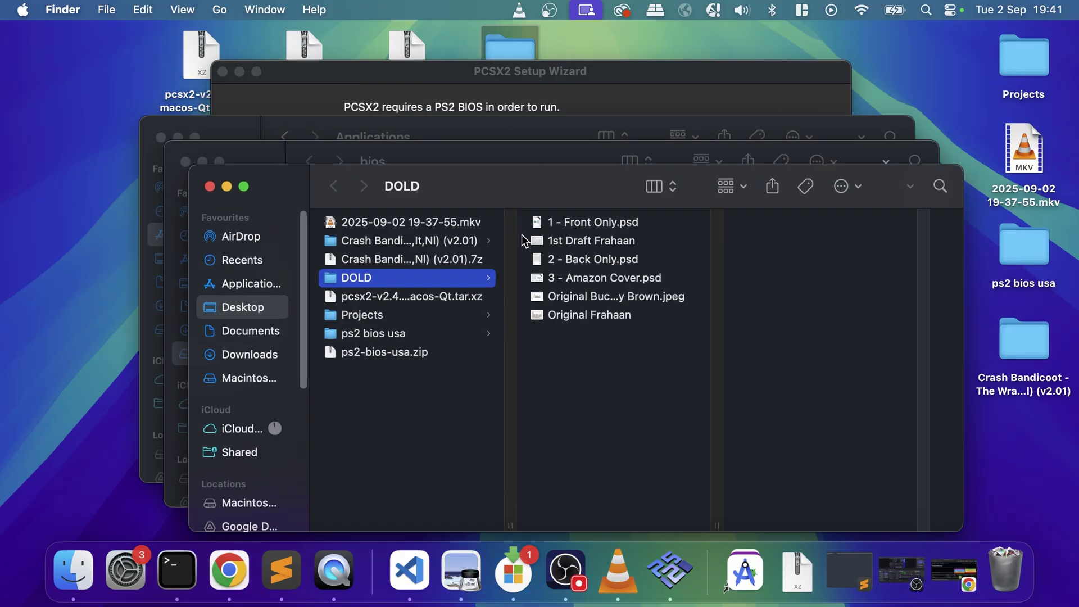
{"action": "left_click", "coordinate": [235, 313]}
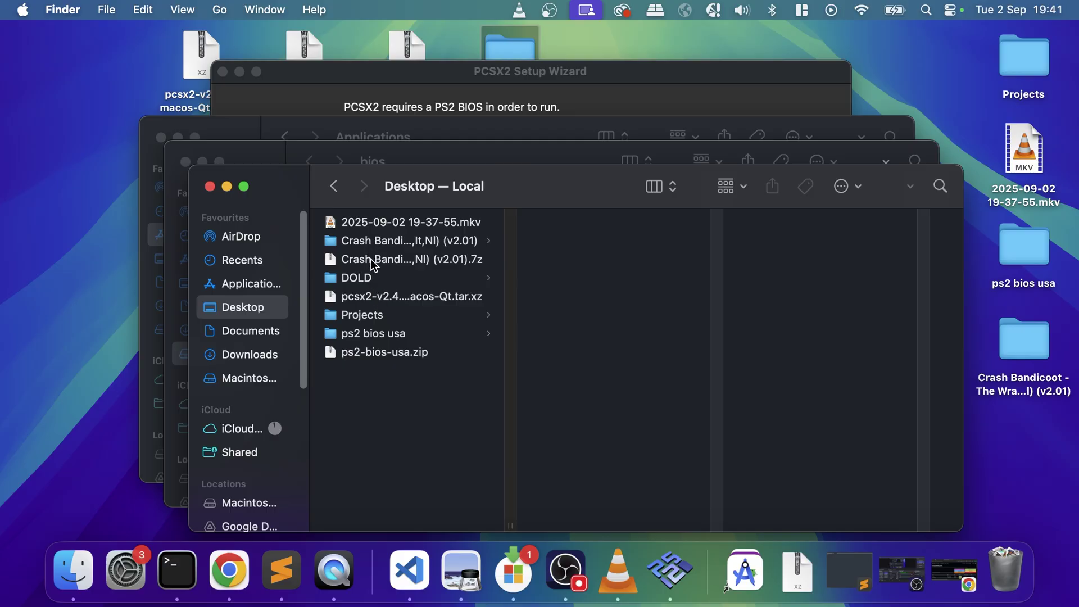
{"action": "left_click", "coordinate": [375, 334]}
{"action": "left_click_drag", "start_coordinate": [585, 312], "coordinate": [594, 206]}
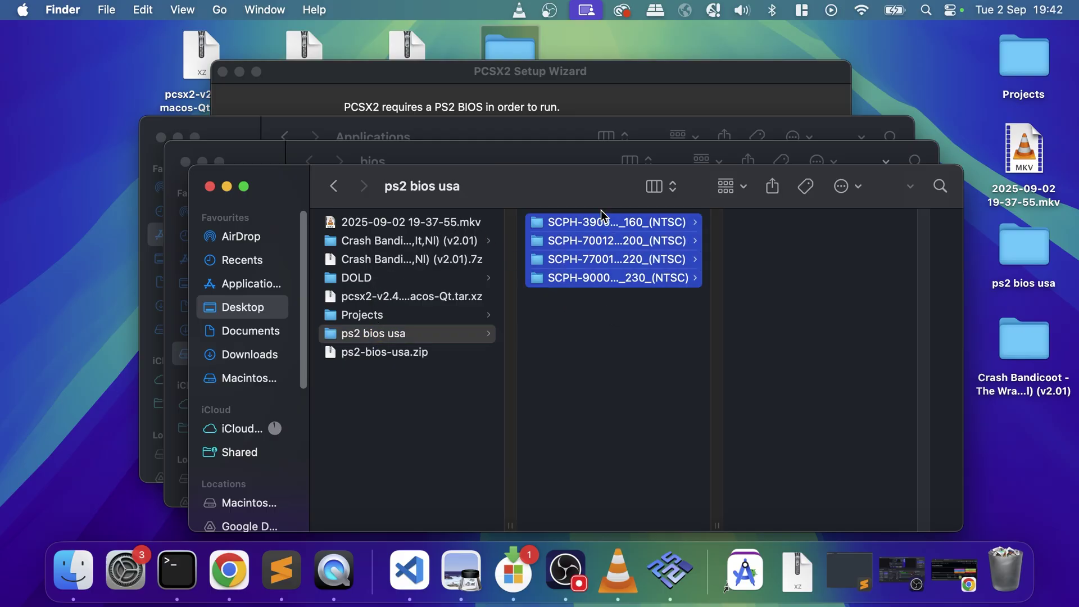
{"action": "key", "text": "super+c"}
{"action": "left_click", "coordinate": [542, 159]}
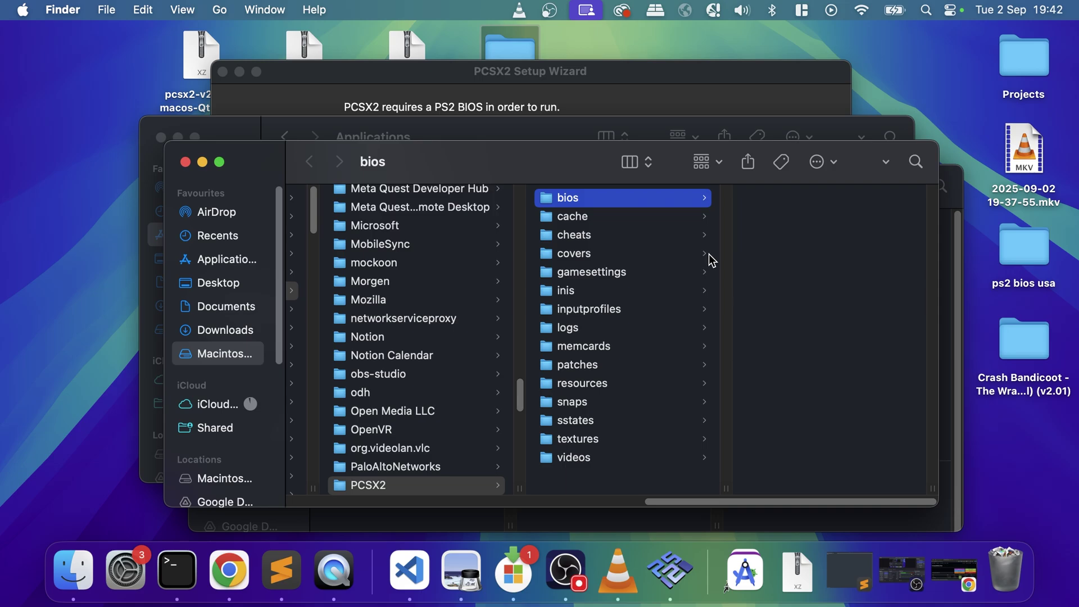
{"action": "key", "text": "super+v"}
{"action": "left_click", "coordinate": [580, 121]}
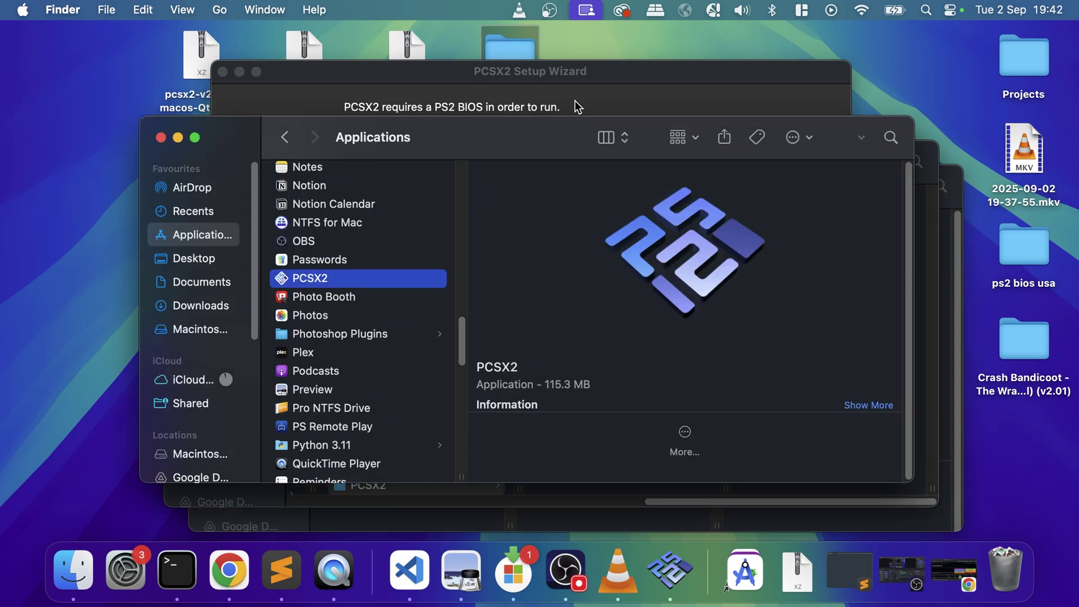
{"action": "left_click", "coordinate": [575, 100]}
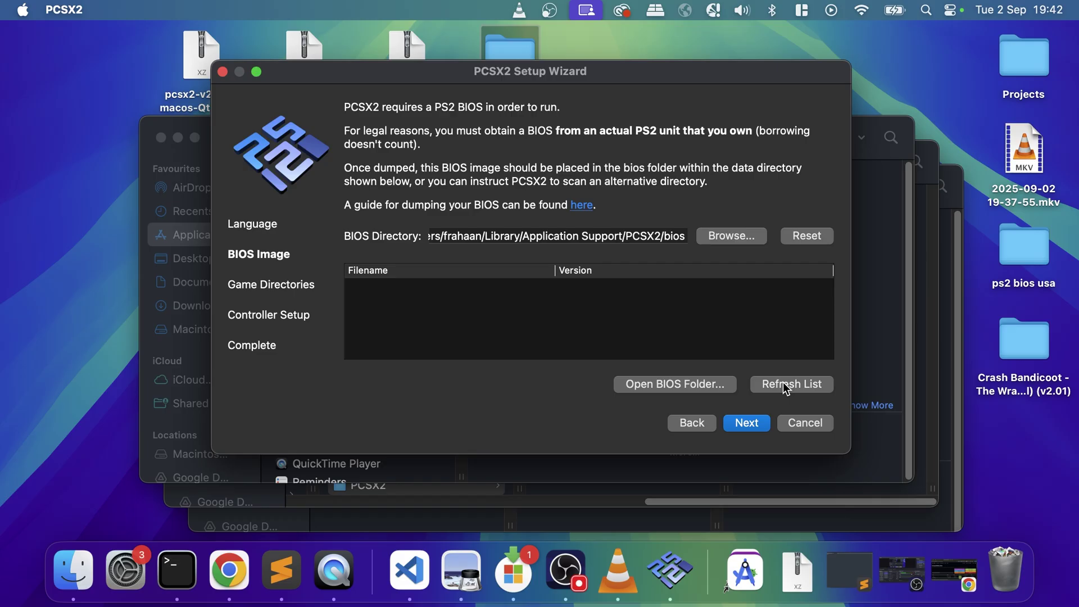
- Move the files inside the SCPH-39001 and SCPH-70012 folders directly into the bios folder
{"action": "left_click", "coordinate": [888, 458]}
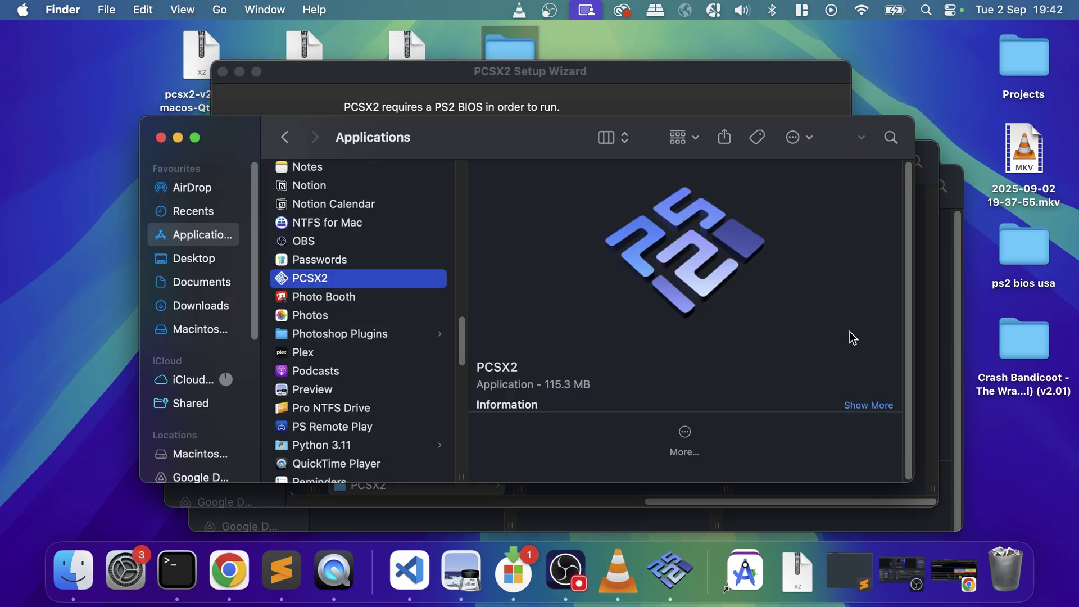
{"action": "left_click", "coordinate": [930, 393]}
{"action": "left_click", "coordinate": [816, 203]}
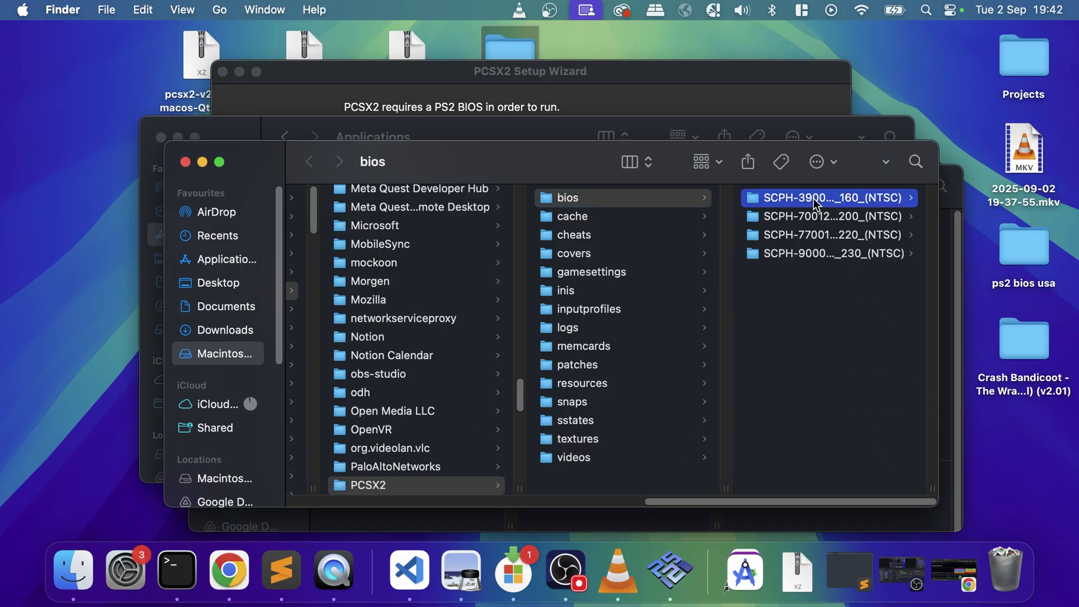
{"action": "left_click_drag", "start_coordinate": [761, 253], "coordinate": [494, 320]}
{"action": "left_click", "coordinate": [434, 271]}
{"action": "left_click_drag", "start_coordinate": [579, 231], "coordinate": [615, 177]}
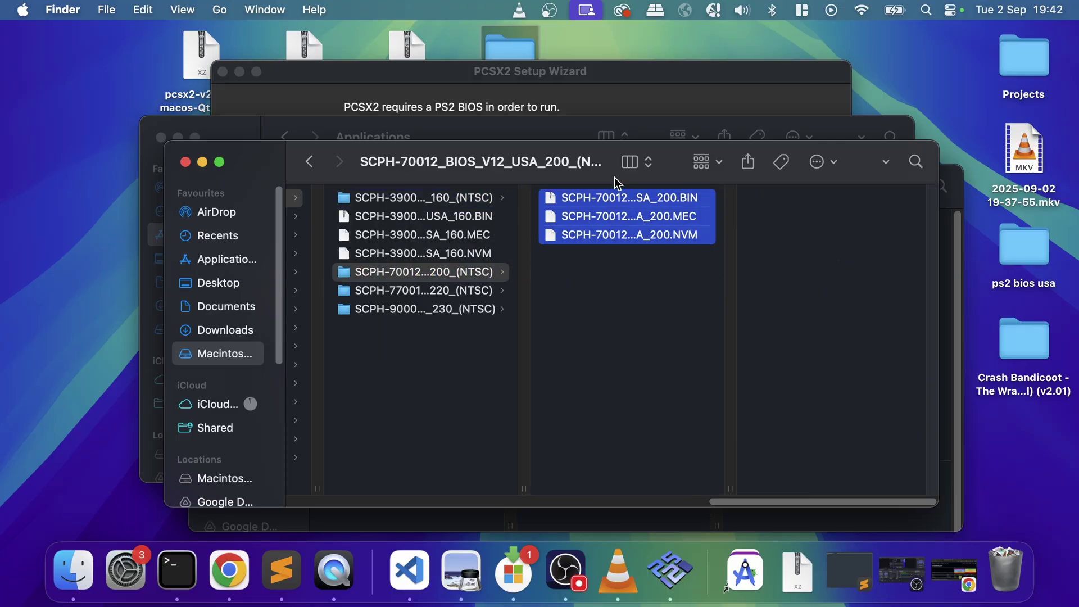
{"action": "left_click_drag", "start_coordinate": [583, 225], "coordinate": [425, 307]}
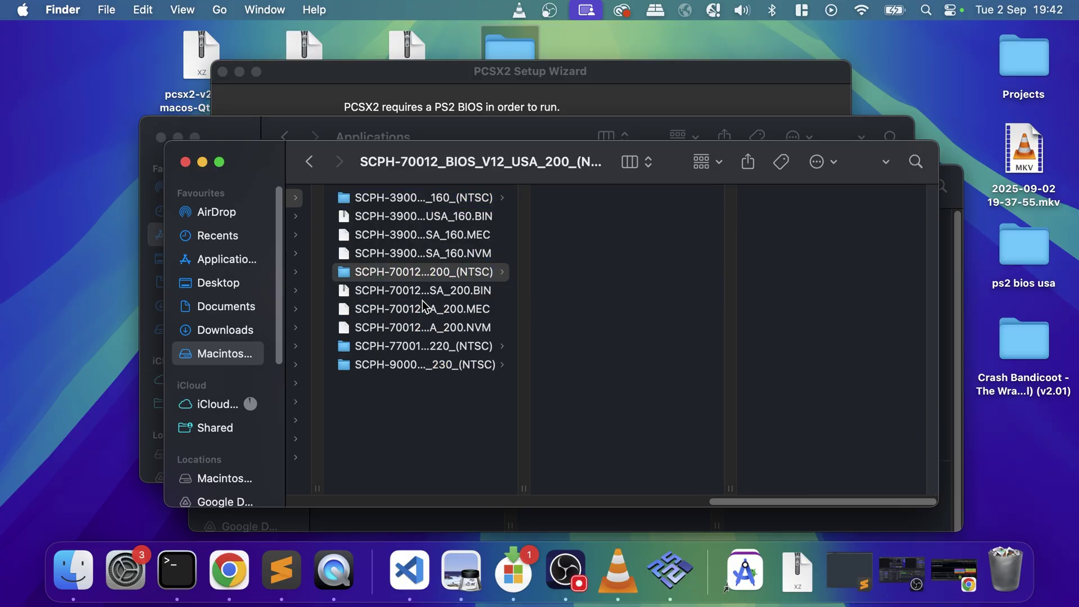
- Move the files inside the SCPH-77001 and SCPH-90001 folders directly into the bios folder
{"action": "left_click", "coordinate": [416, 346]}
{"action": "left_click_drag", "start_coordinate": [561, 344], "coordinate": [608, 181]}
{"action": "left_click_drag", "start_coordinate": [610, 237], "coordinate": [420, 404]}
{"action": "left_click", "coordinate": [419, 458]}
{"action": "left_click_drag", "start_coordinate": [603, 401], "coordinate": [613, 188]}
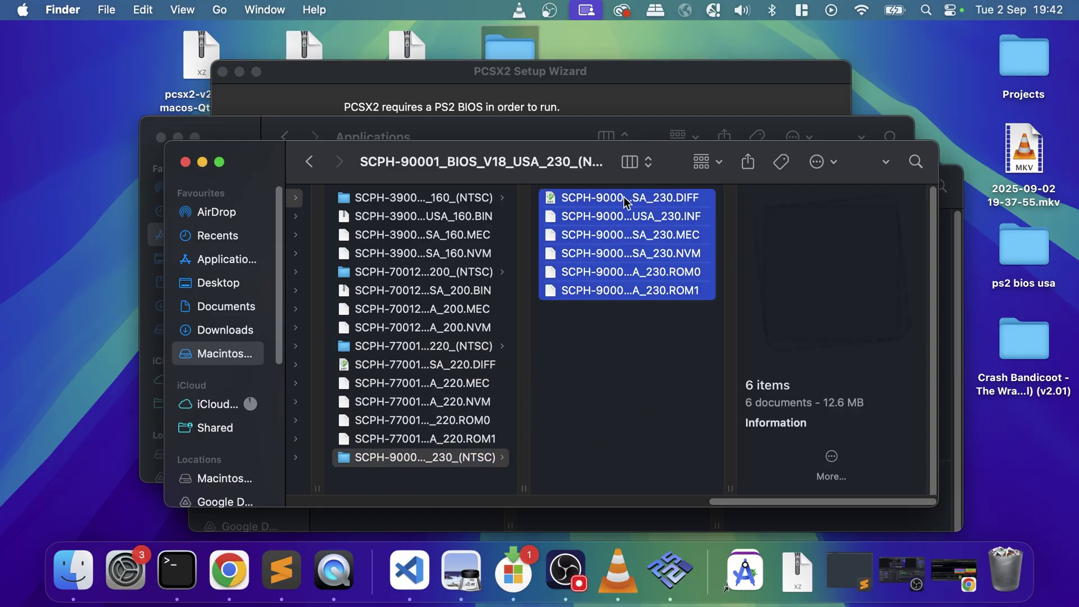
{"action": "left_click_drag", "start_coordinate": [618, 236], "coordinate": [462, 477]}
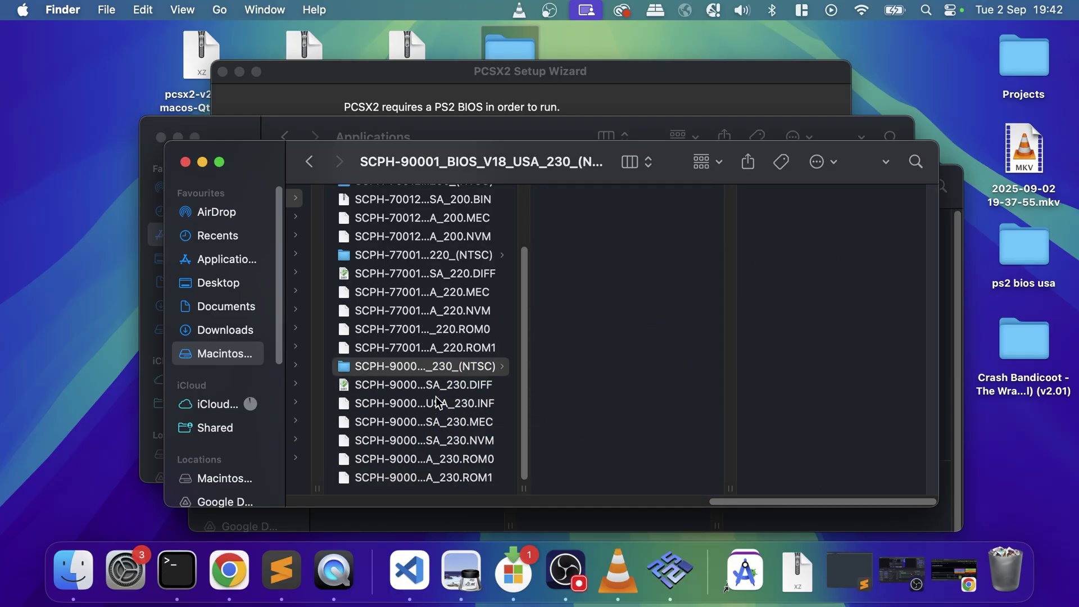
- Move the four emptied SCPH folders from the bios folder to the Trash
{"action": "left_click", "coordinate": [433, 367]}
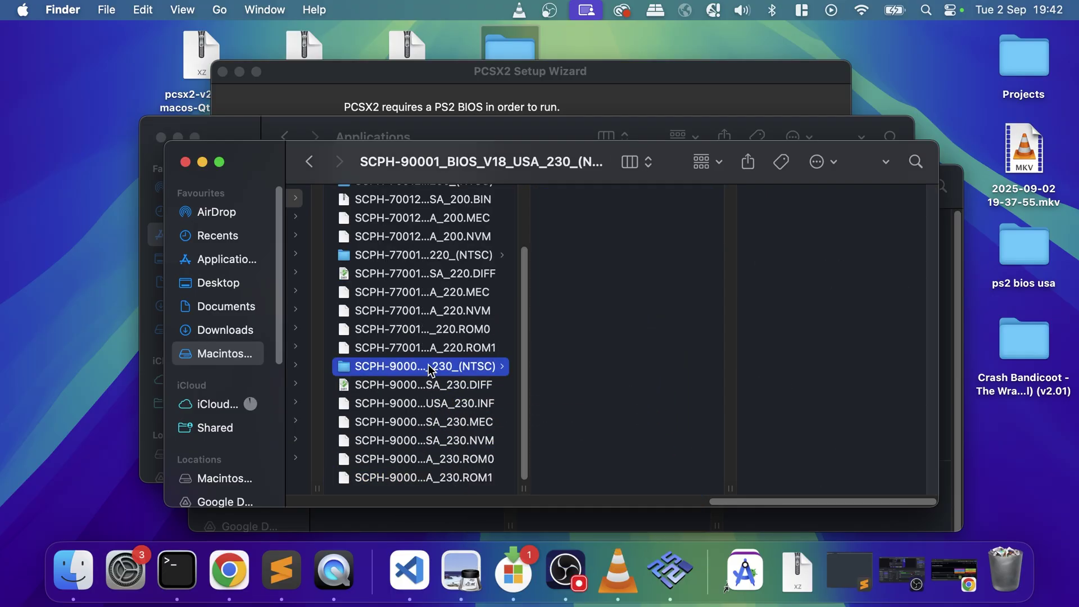
{"action": "left_click", "coordinate": [419, 258], "text": "super"}
{"action": "scroll", "coordinate": [416, 265], "scroll_direction": "up", "scroll_amount": 3}
{"action": "left_click", "coordinate": [402, 273], "text": "super"}
{"action": "left_click", "coordinate": [421, 197], "text": "super"}
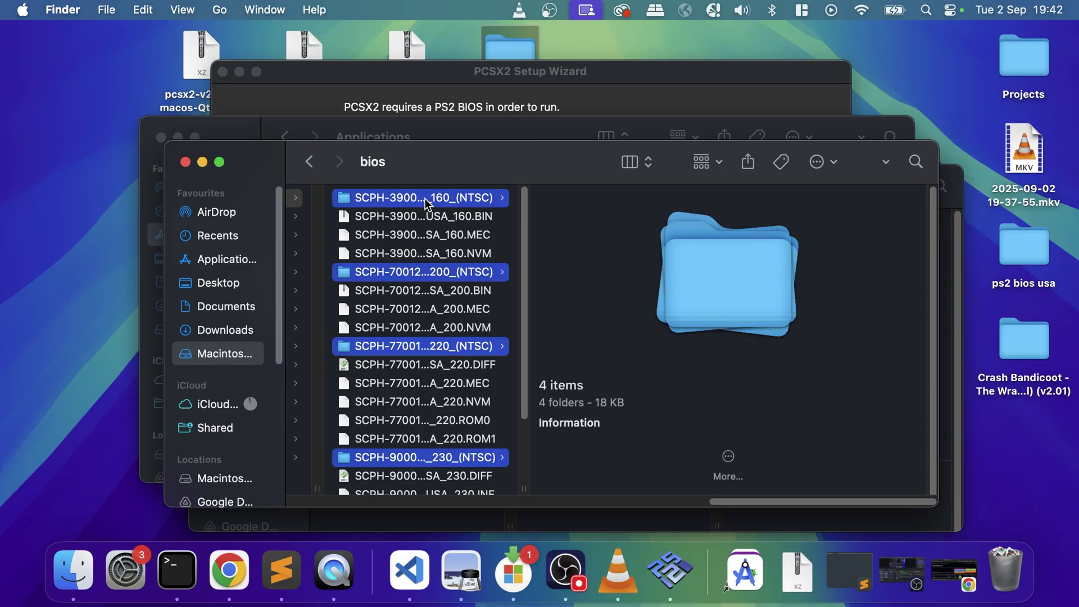
{"action": "left_click_drag", "start_coordinate": [421, 197], "coordinate": [987, 554]}
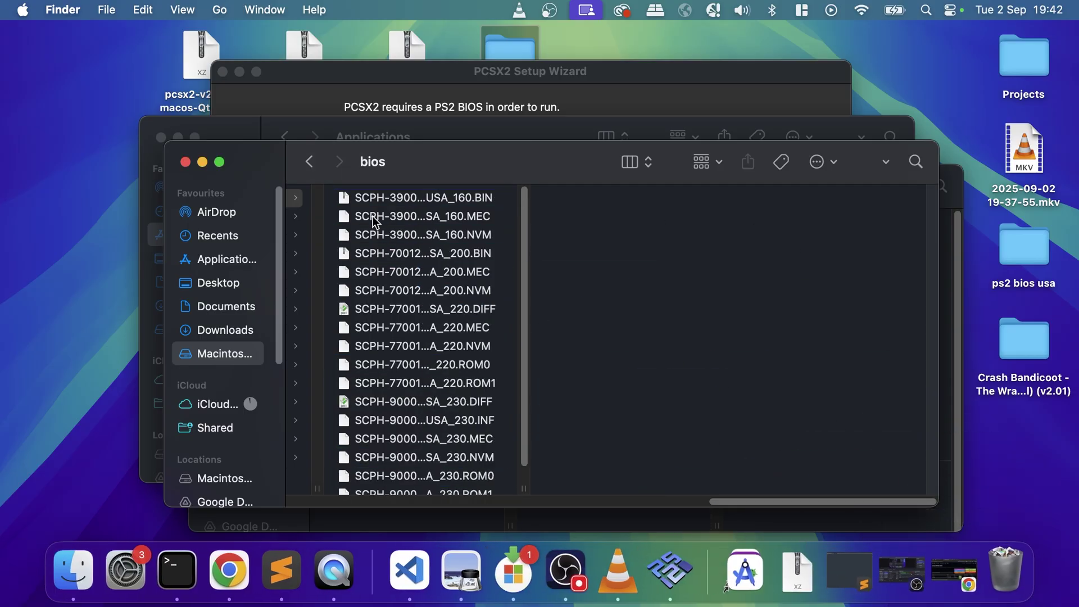
- Refresh the wizard's BIOS list, choose the SCPH-70012 BIOS V12 USA image and continue to Game Directories
{"action": "left_click", "coordinate": [409, 93]}
{"action": "left_click", "coordinate": [783, 387]}
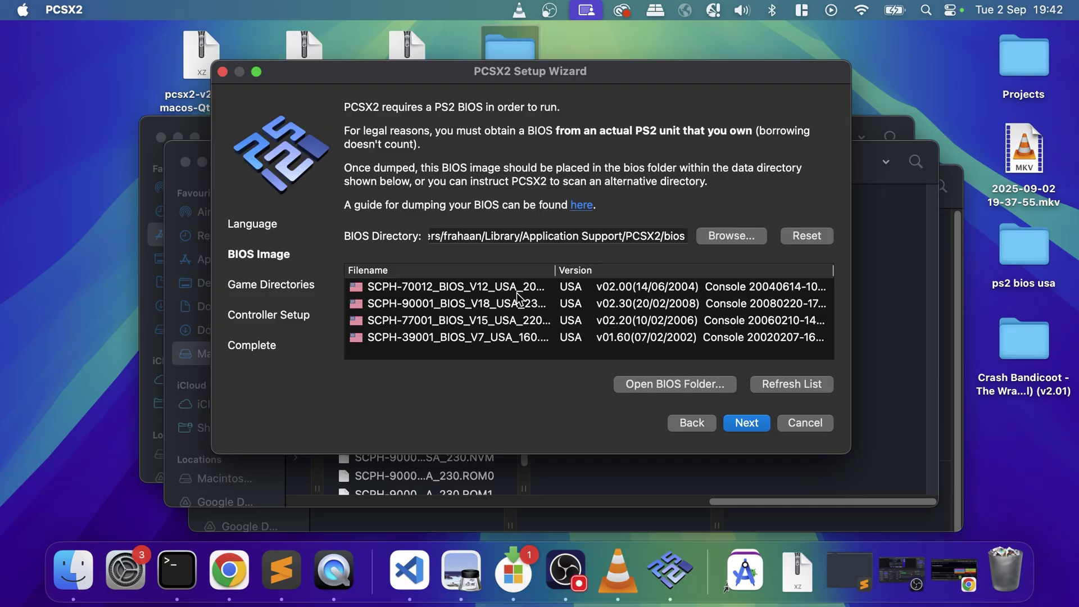
{"action": "left_click", "coordinate": [423, 289]}
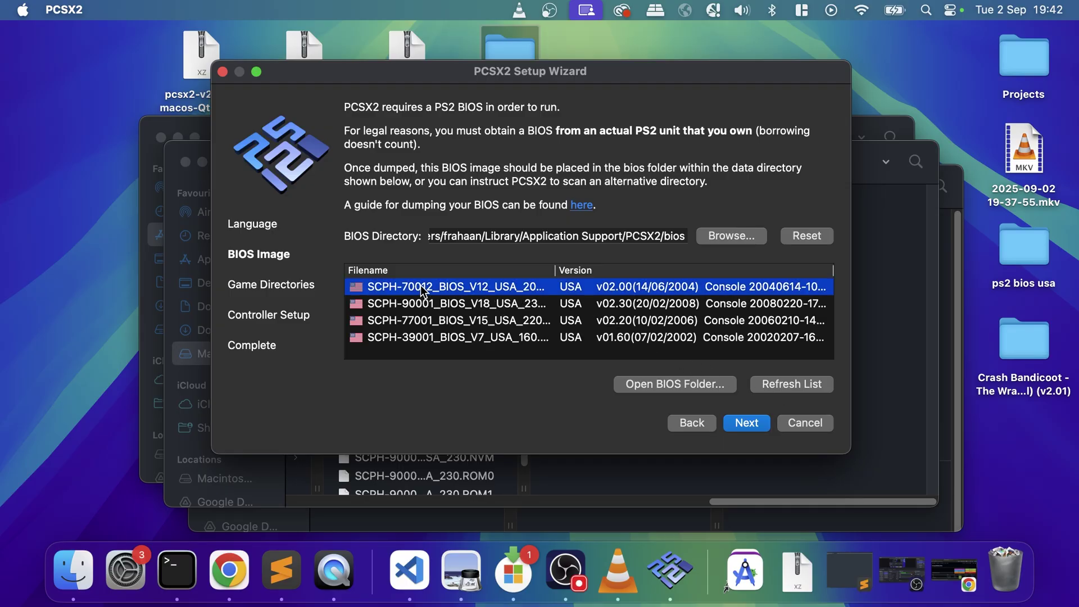
{"action": "left_click", "coordinate": [753, 427]}
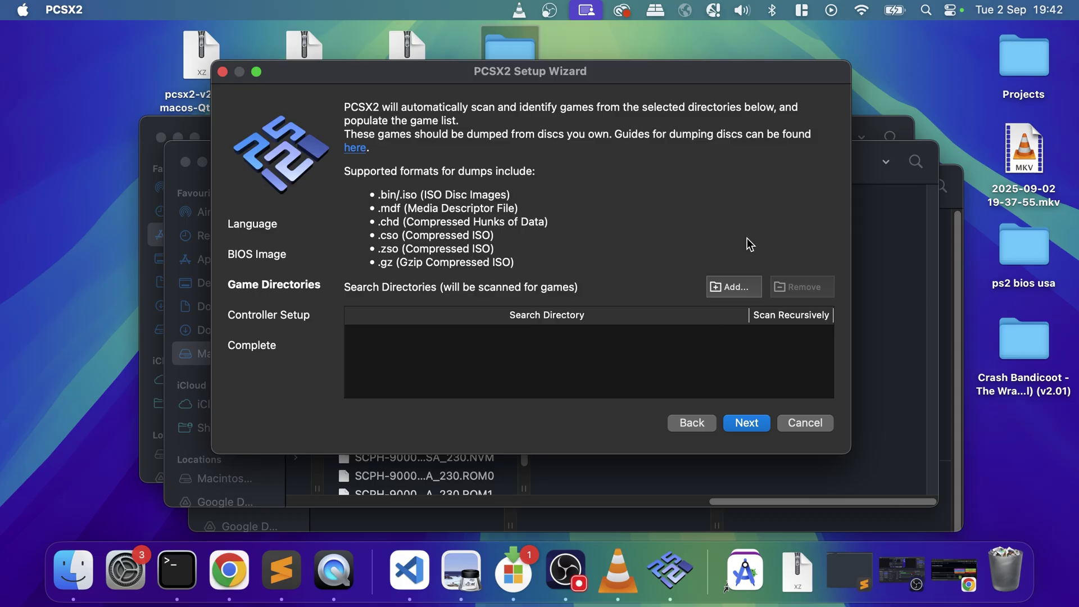
- Add Documents/ROMS/PS2 as a game search directory with recursive scanning and continue to Controller Setup
{"action": "left_click", "coordinate": [733, 287]}
{"action": "left_click", "coordinate": [359, 226]}
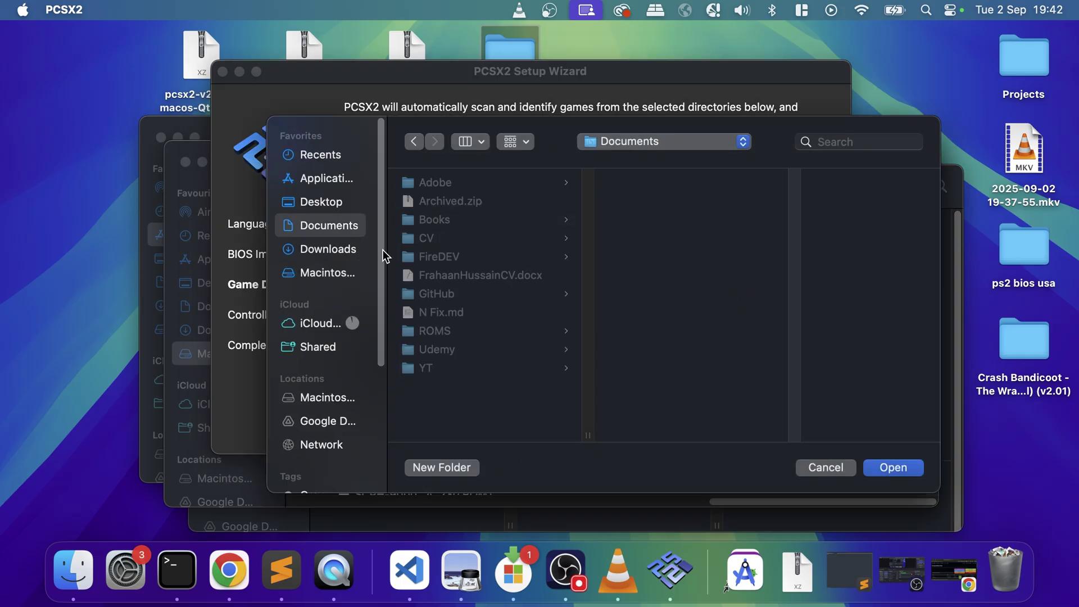
{"action": "left_click", "coordinate": [442, 333]}
{"action": "key", "text": "Right"}
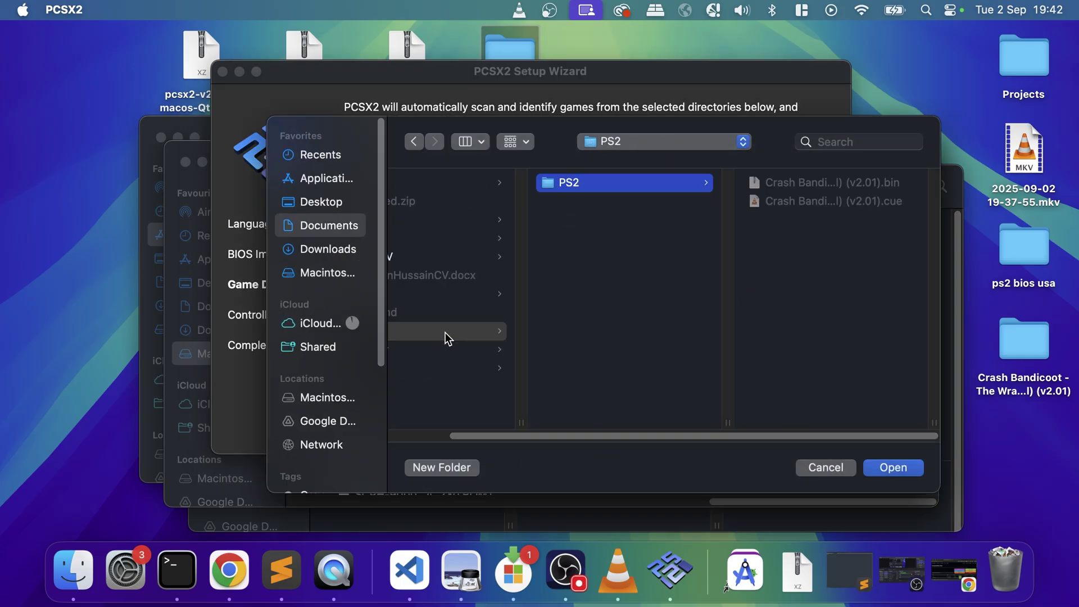
{"action": "key", "text": "Return"}
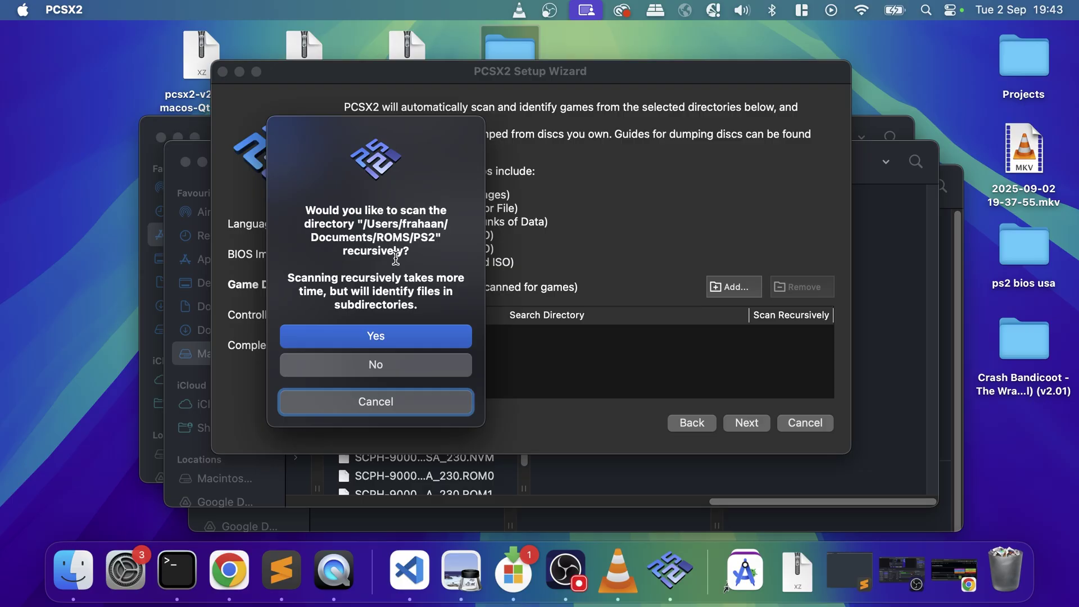
{"action": "left_click", "coordinate": [358, 340]}
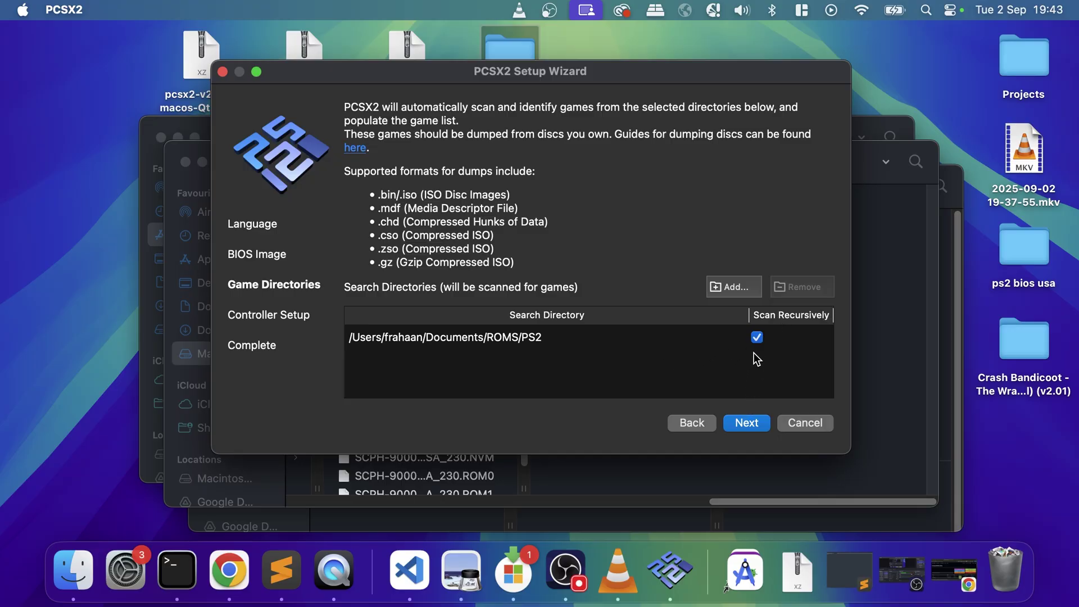
{"action": "left_click", "coordinate": [747, 423]}
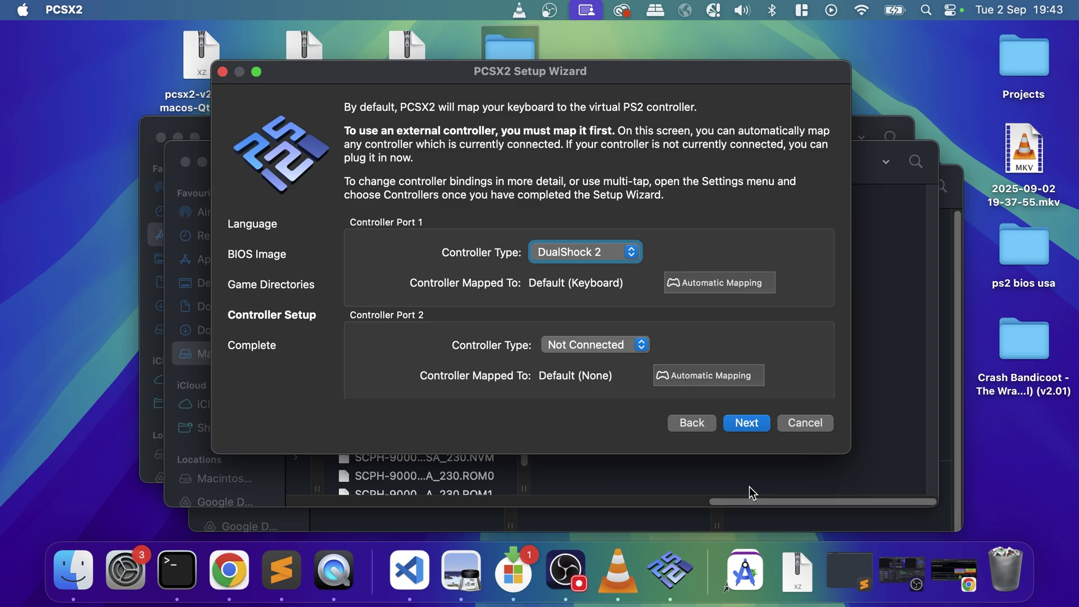
- Keep DualShock 2 for Controller Port 1, map it automatically to SDL-0 (Xbox Series X Controller) and continue to the Complete page
{"action": "left_click", "coordinate": [598, 248]}
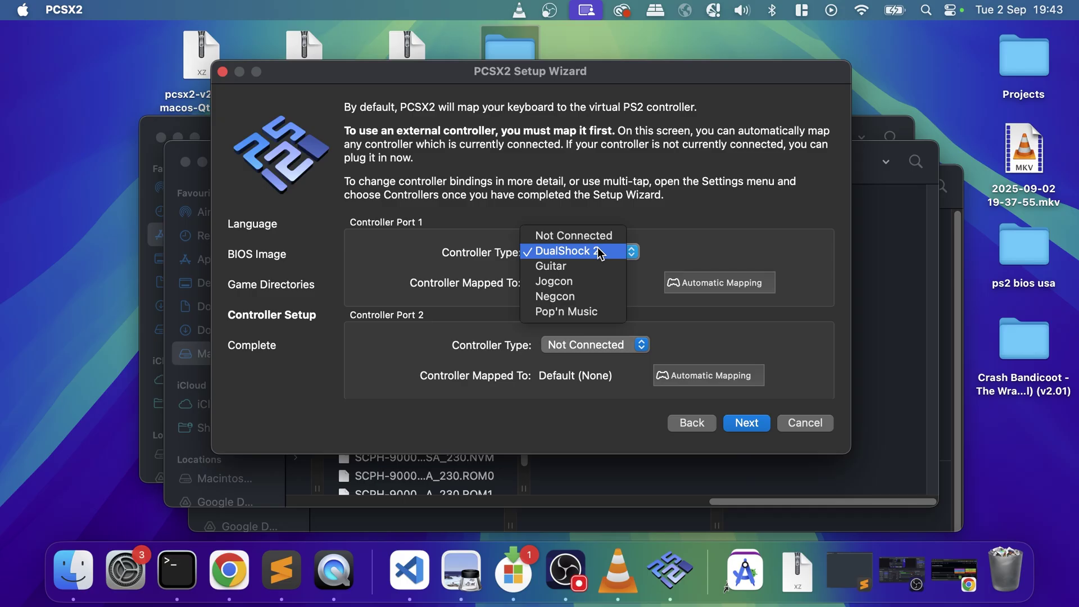
{"action": "left_click", "coordinate": [599, 250]}
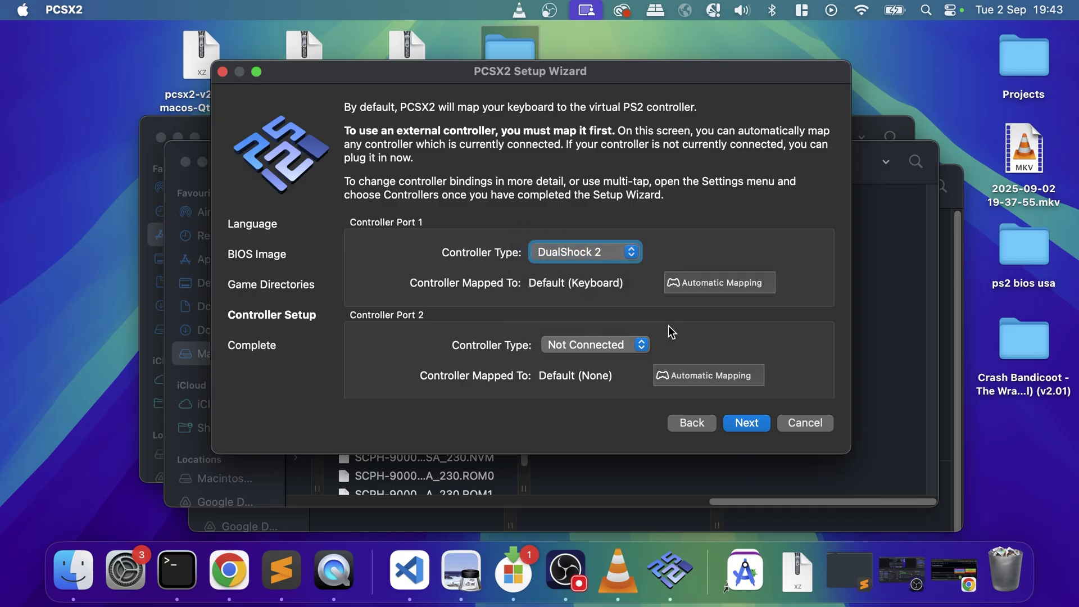
{"action": "left_click", "coordinate": [712, 284]}
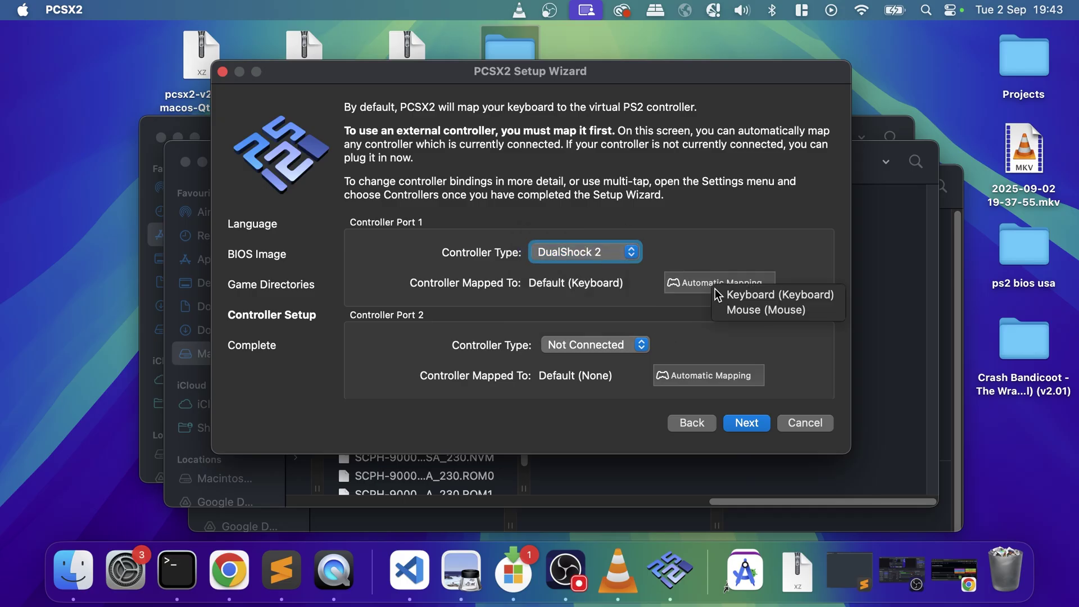
{"action": "left_click", "coordinate": [724, 296]}
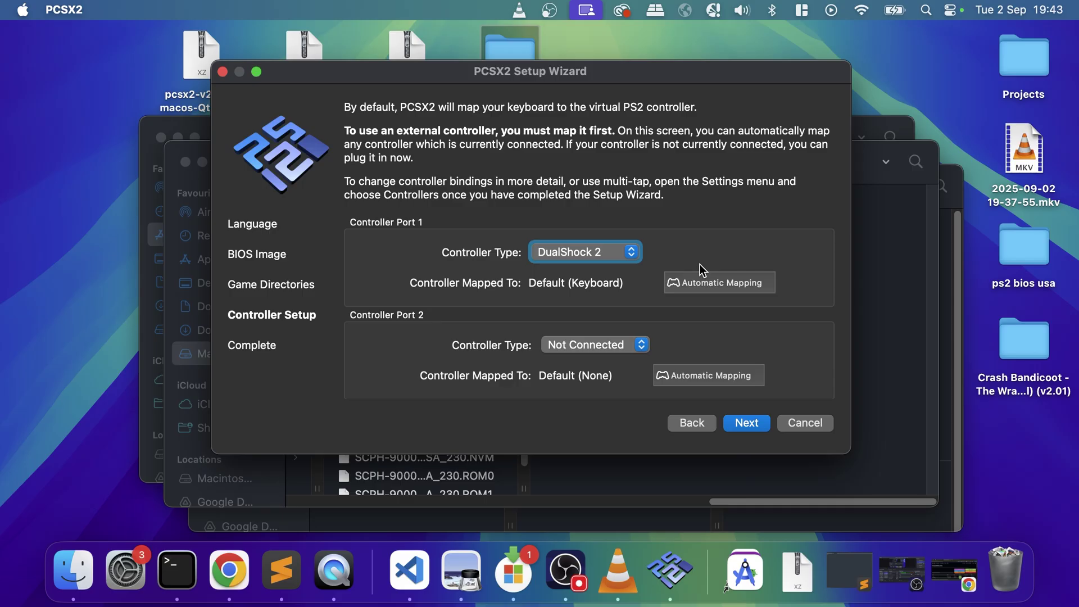
{"action": "left_click", "coordinate": [699, 280]}
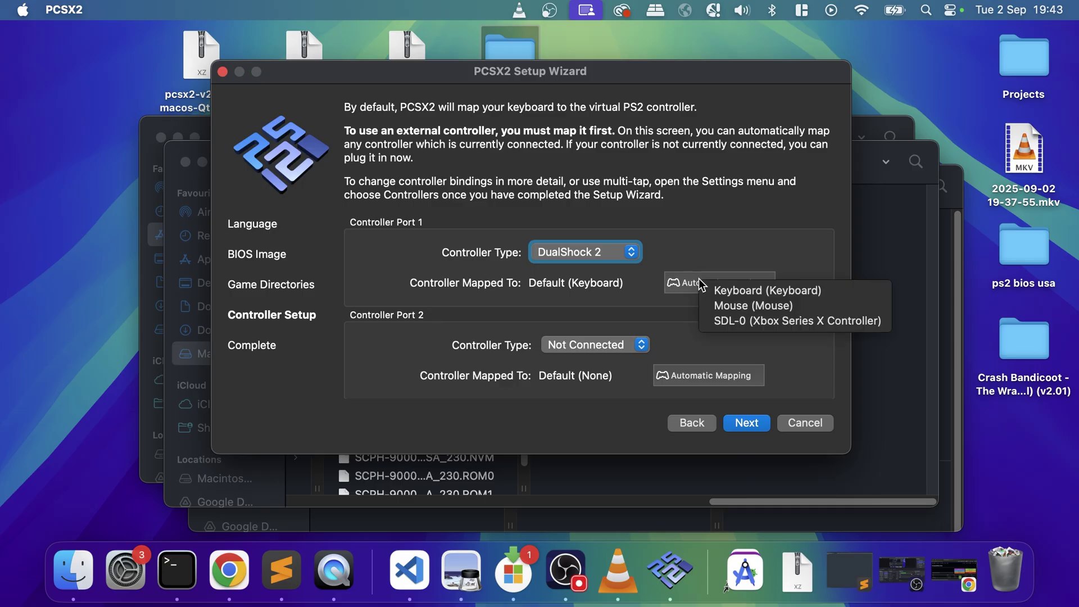
{"action": "left_click", "coordinate": [785, 323]}
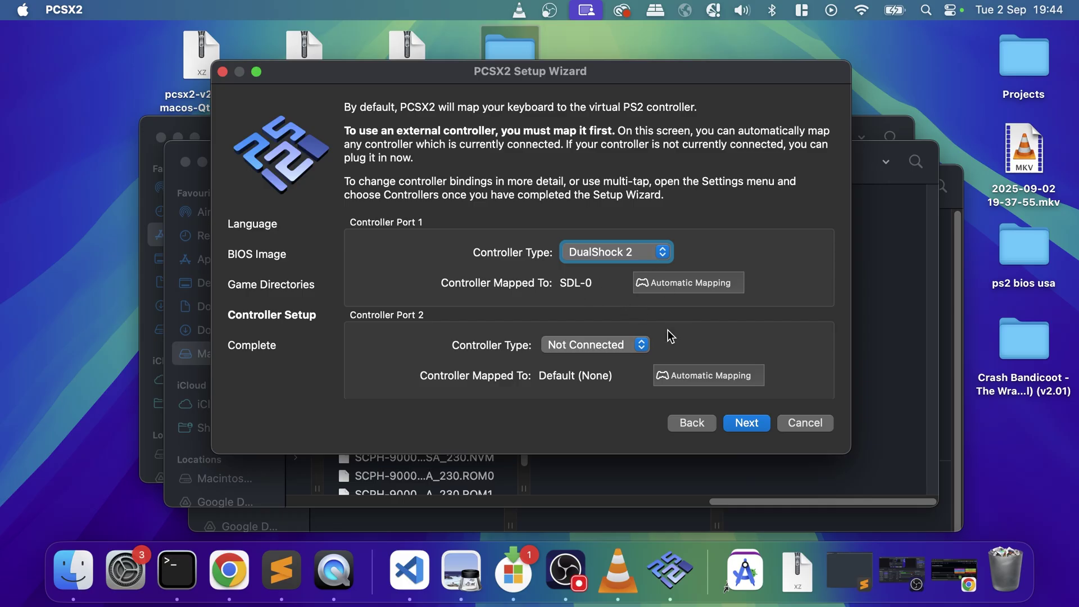
{"action": "left_click", "coordinate": [748, 423]}
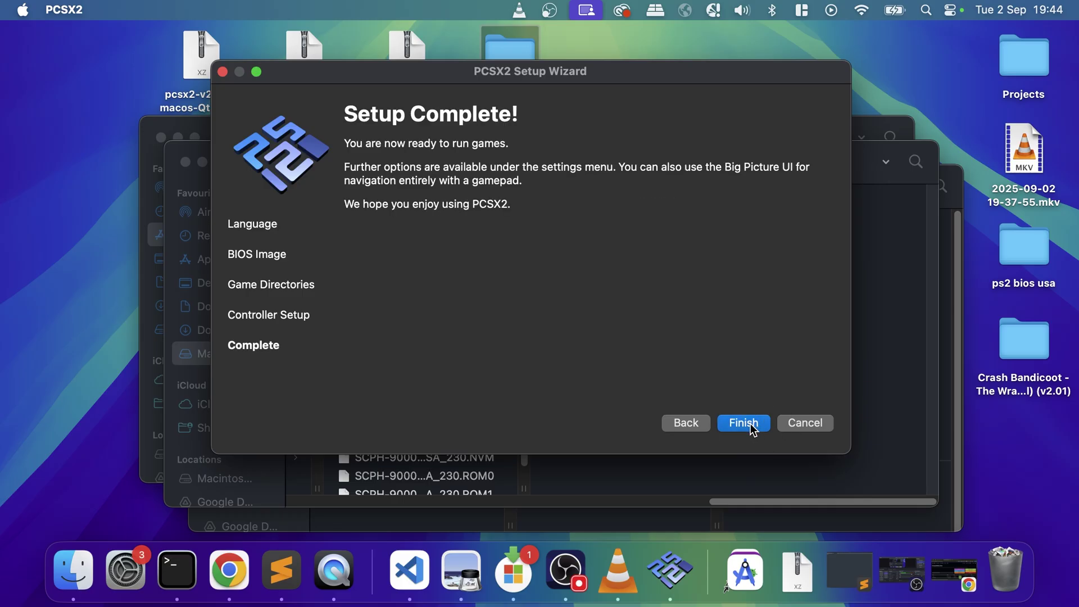
- Finish the setup wizard, postpone the offered v2.5.150 update and reposition the main PCSX2 window
{"action": "left_click", "coordinate": [750, 423]}
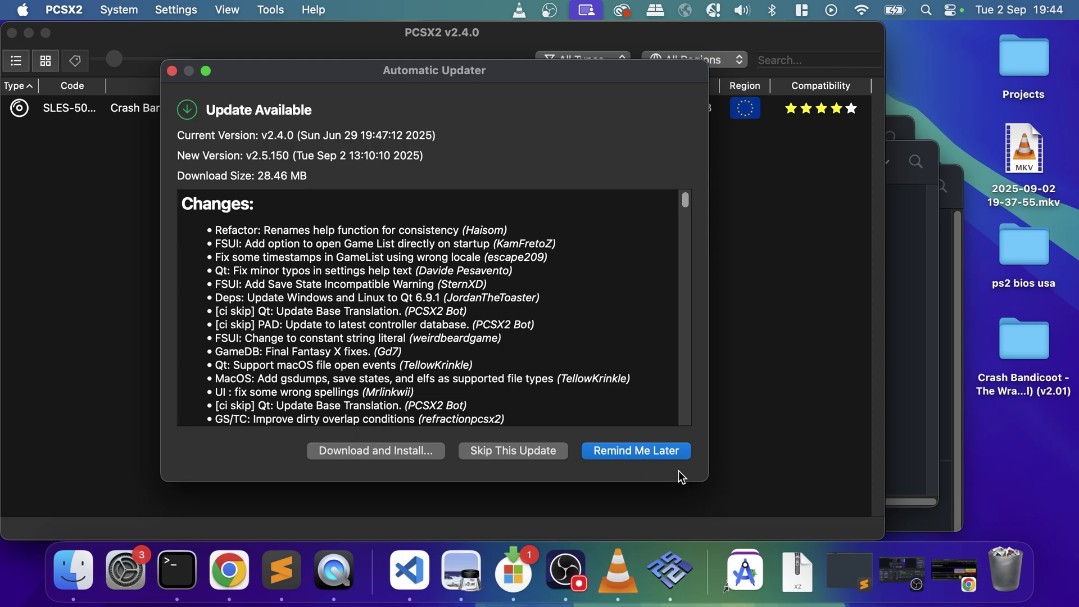
{"action": "left_click", "coordinate": [672, 452]}
{"action": "left_click_drag", "start_coordinate": [357, 36], "coordinate": [422, 32]}
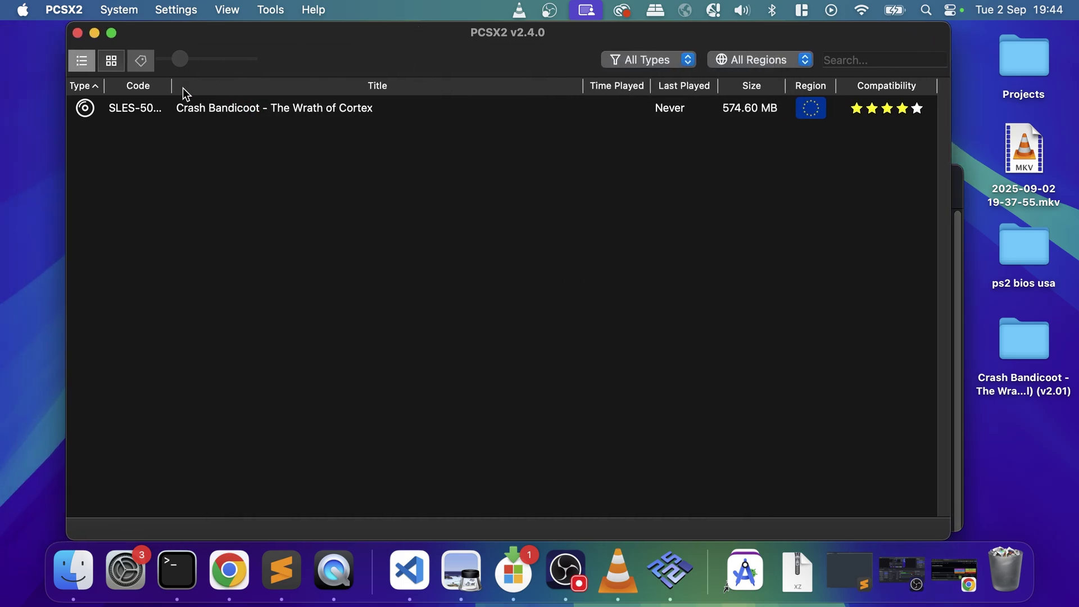
- Compare the game list and cover grid views, then open the Cover Downloader
{"action": "left_click", "coordinate": [114, 61]}
{"action": "left_click", "coordinate": [87, 63]}
{"action": "left_click", "coordinate": [272, 15]}
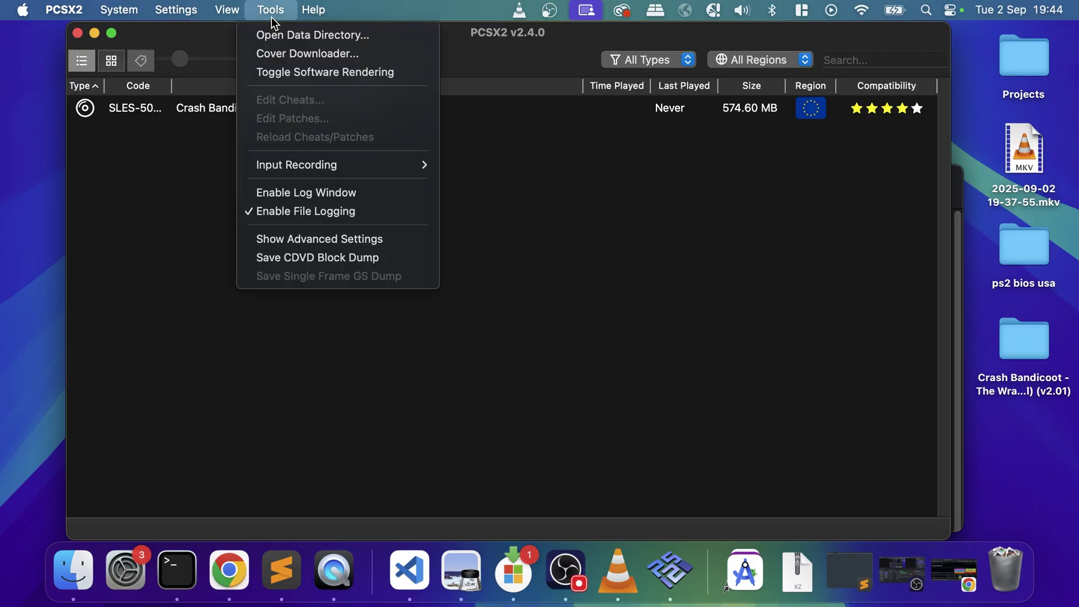
{"action": "left_click", "coordinate": [299, 138]}
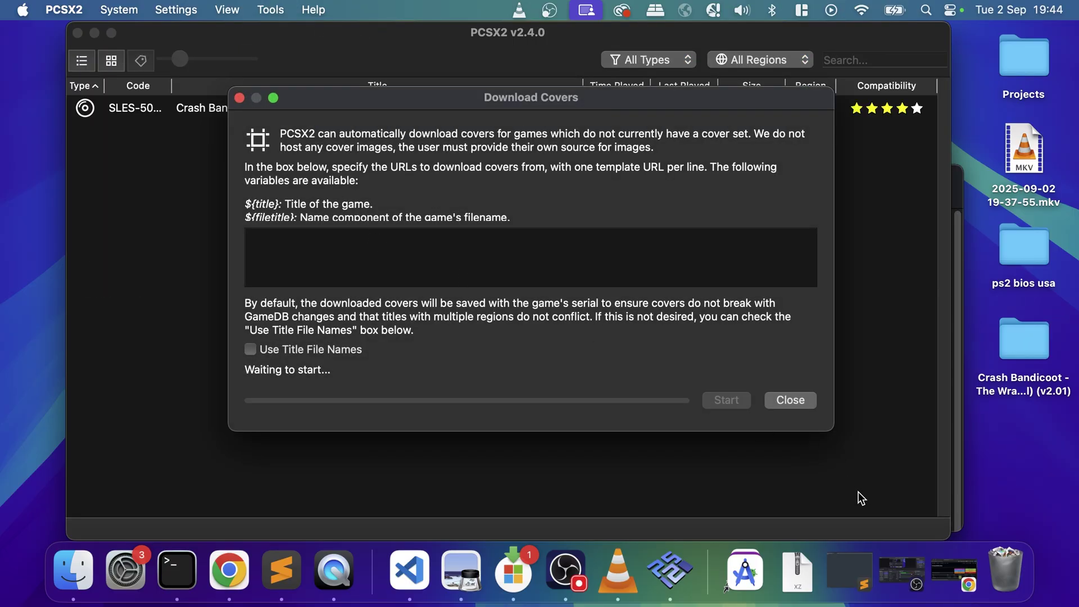
- Switch to Chrome and copy the default covers URL from the xlenore/ps2-covers README on GitHub
{"action": "left_click", "coordinate": [947, 562]}
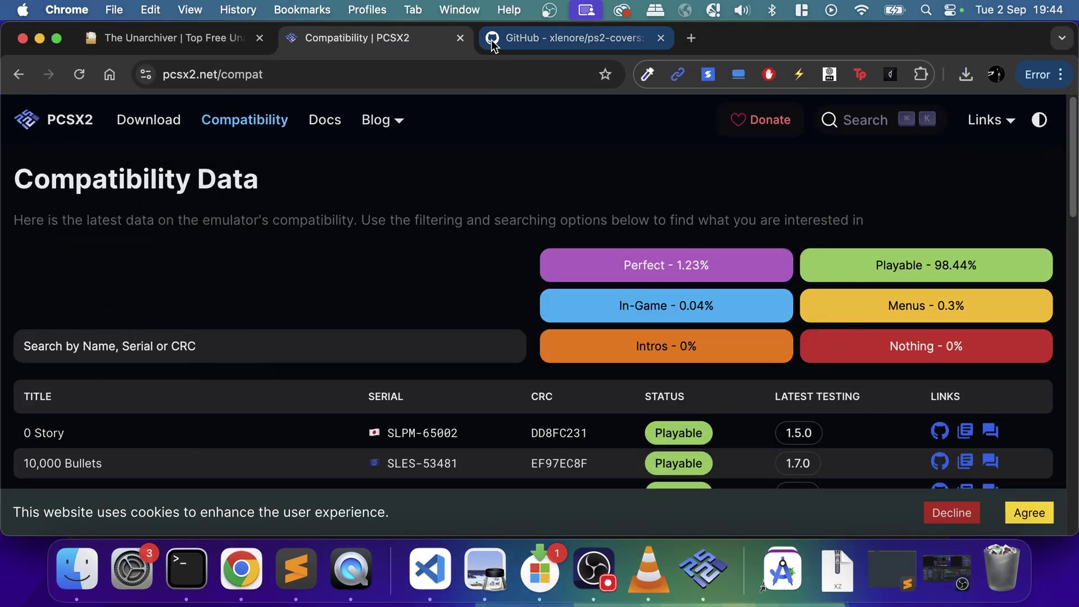
{"action": "left_click", "coordinate": [493, 45]}
{"action": "scroll", "coordinate": [229, 318], "scroll_direction": "down", "scroll_amount": 8}
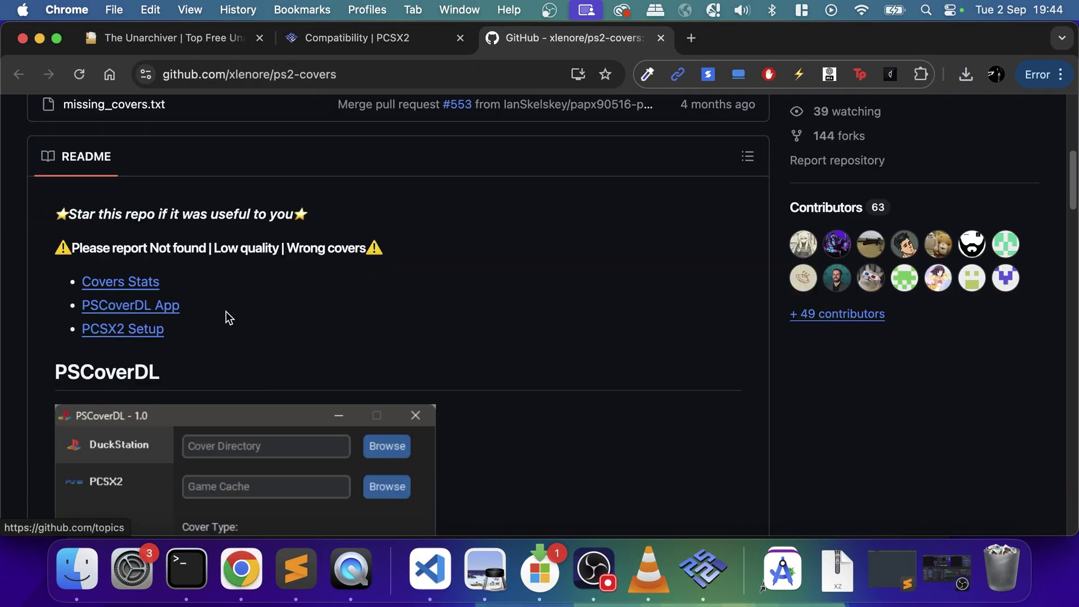
{"action": "scroll", "coordinate": [229, 318], "scroll_direction": "down", "scroll_amount": 15}
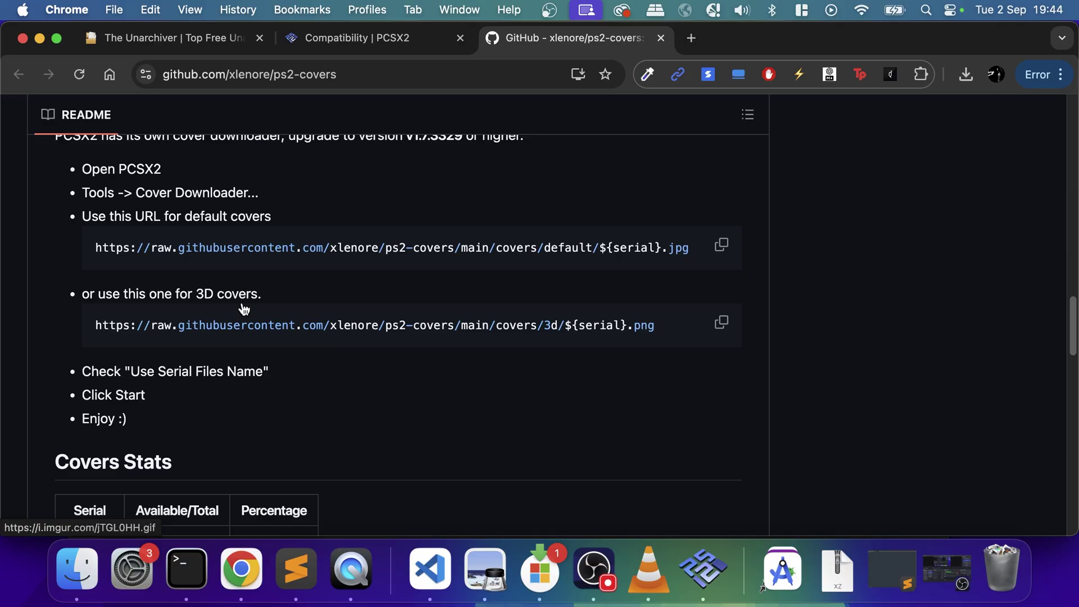
{"action": "scroll", "coordinate": [153, 242], "scroll_direction": "up", "scroll_amount": 3}
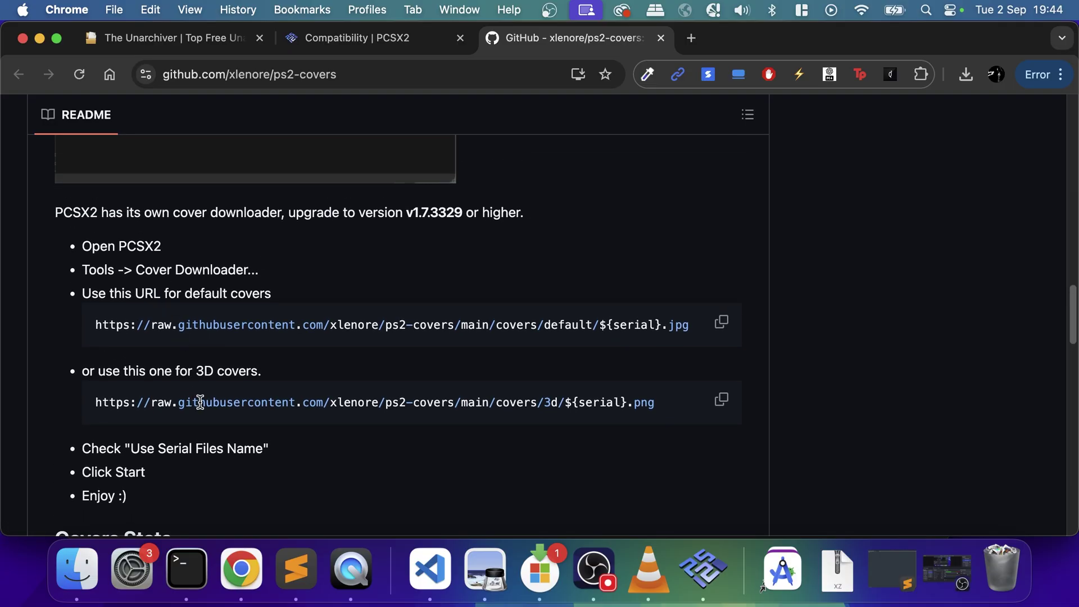
{"action": "left_click", "coordinate": [722, 321]}
- Return to PCSX2, download covers using the copied default covers URL and display the games as a cover grid
{"action": "left_click", "coordinate": [40, 38]}
{"action": "left_click", "coordinate": [345, 230]}
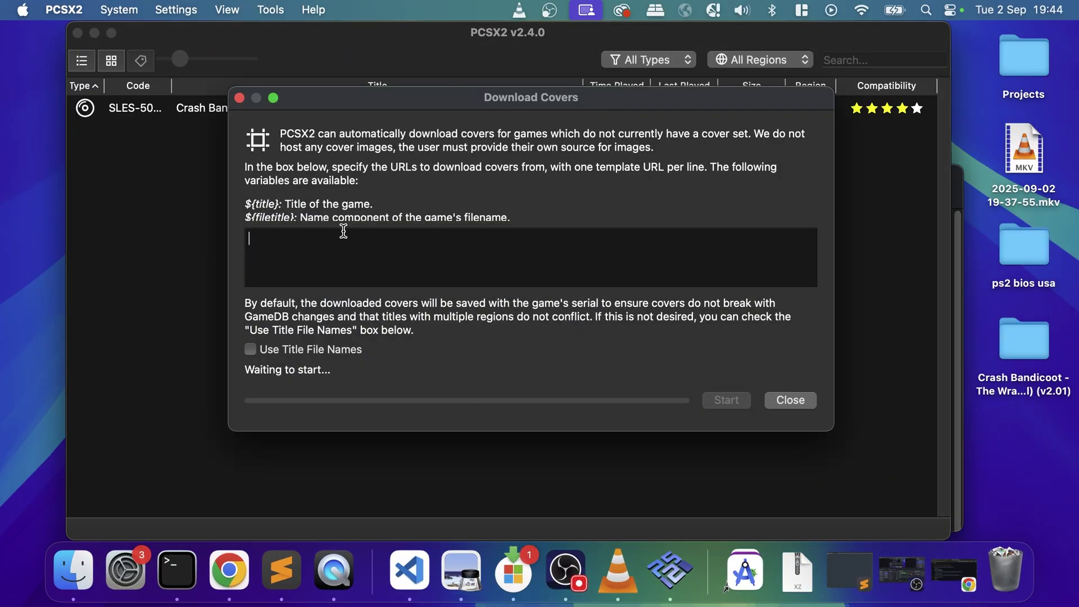
{"action": "key", "text": "super+v"}
{"action": "left_click", "coordinate": [726, 400]}
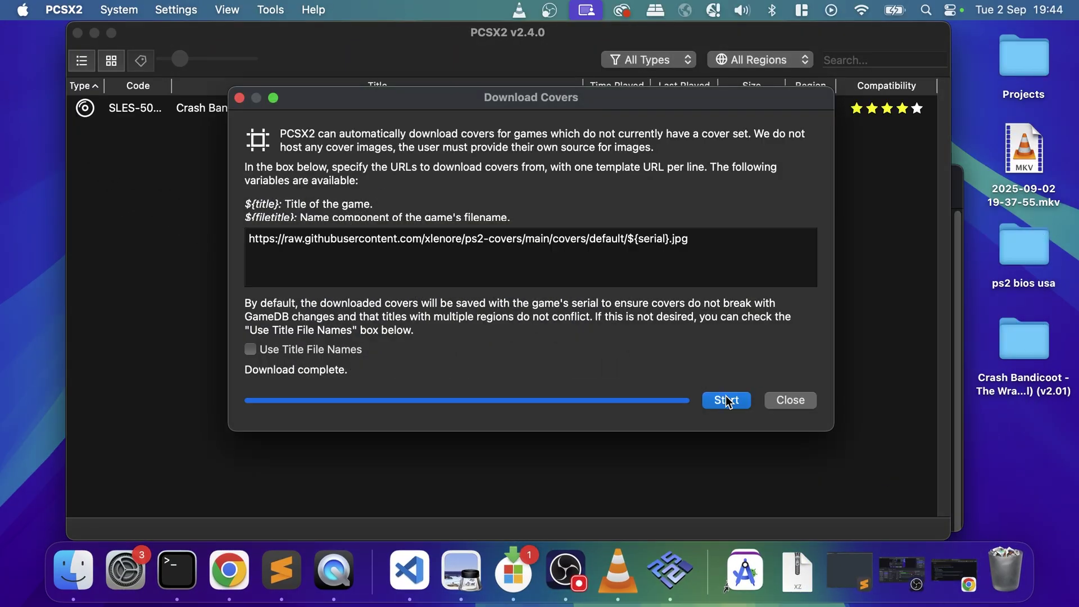
{"action": "left_click", "coordinate": [777, 400]}
{"action": "left_click", "coordinate": [112, 62]}
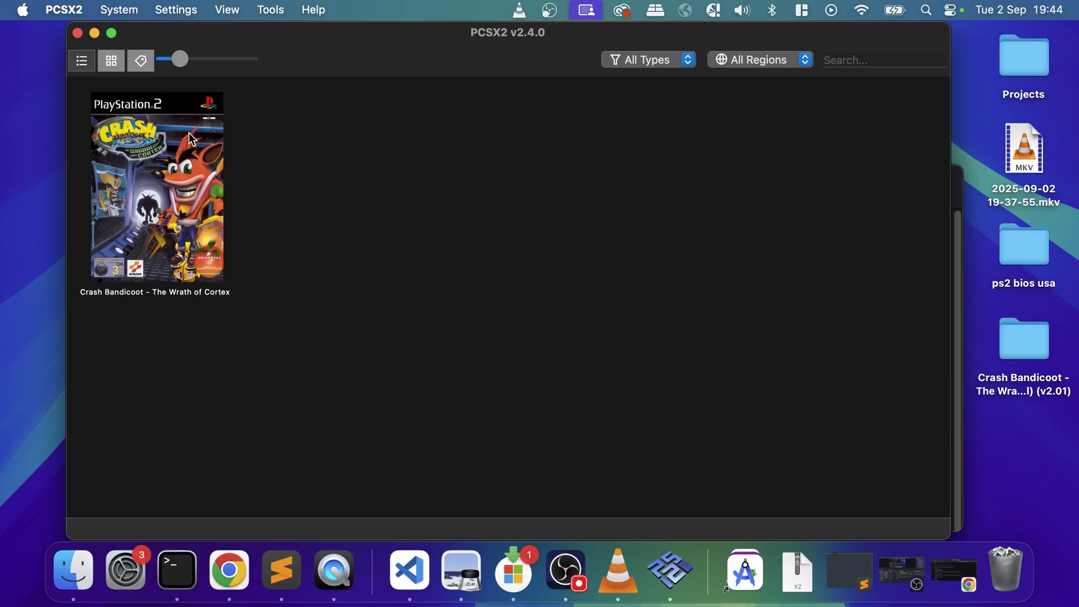
- Open the PCSX2 settings and review the Interface, Game List, BIOS and Emulation pages
{"action": "left_click", "coordinate": [171, 15]}
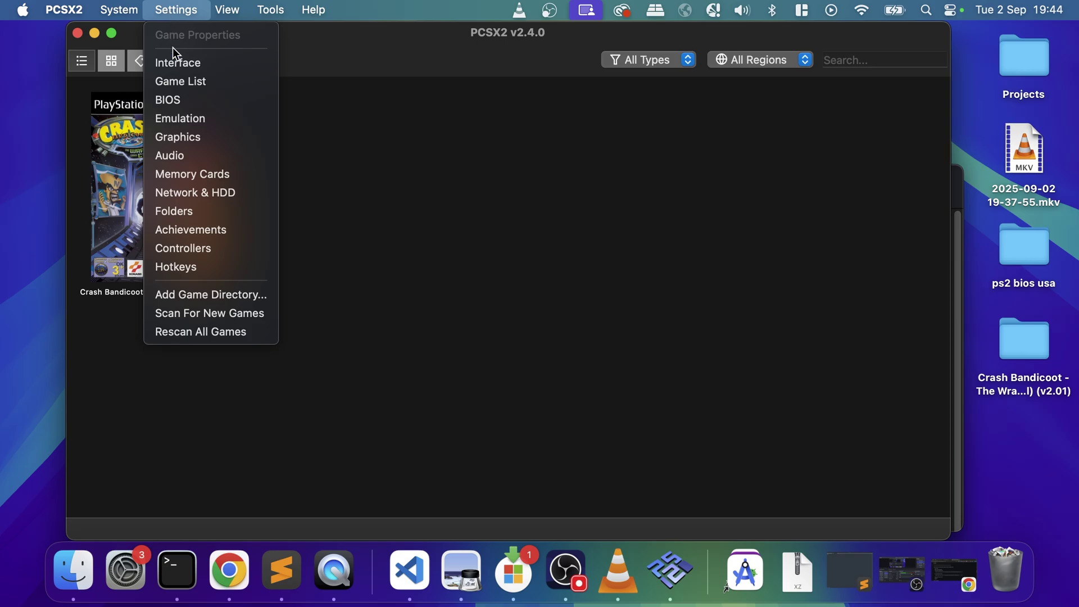
{"action": "left_click", "coordinate": [177, 64]}
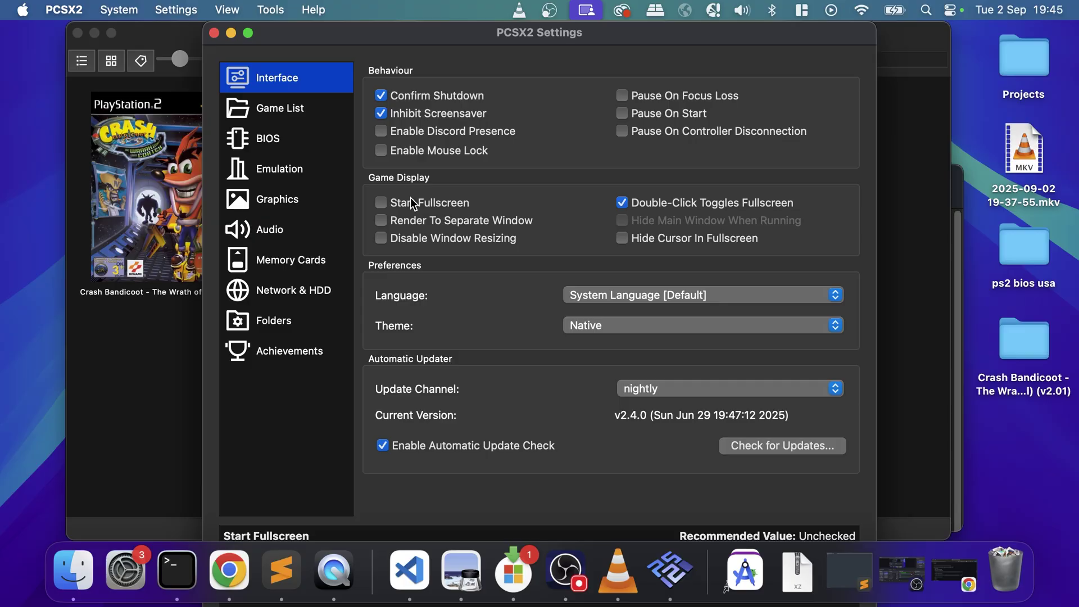
{"action": "left_click", "coordinate": [325, 115]}
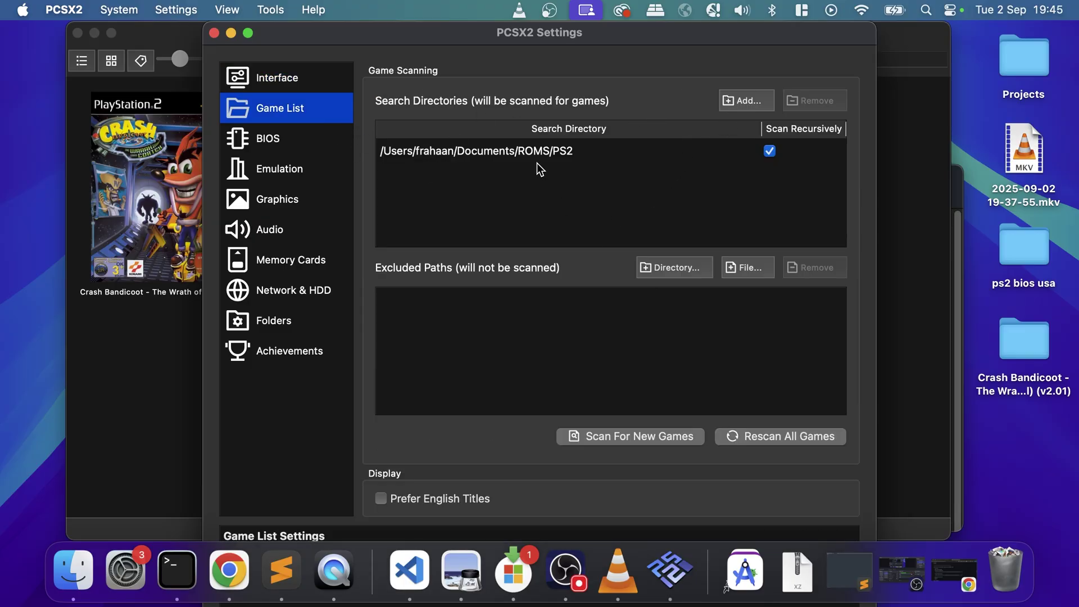
{"action": "left_click", "coordinate": [321, 147]}
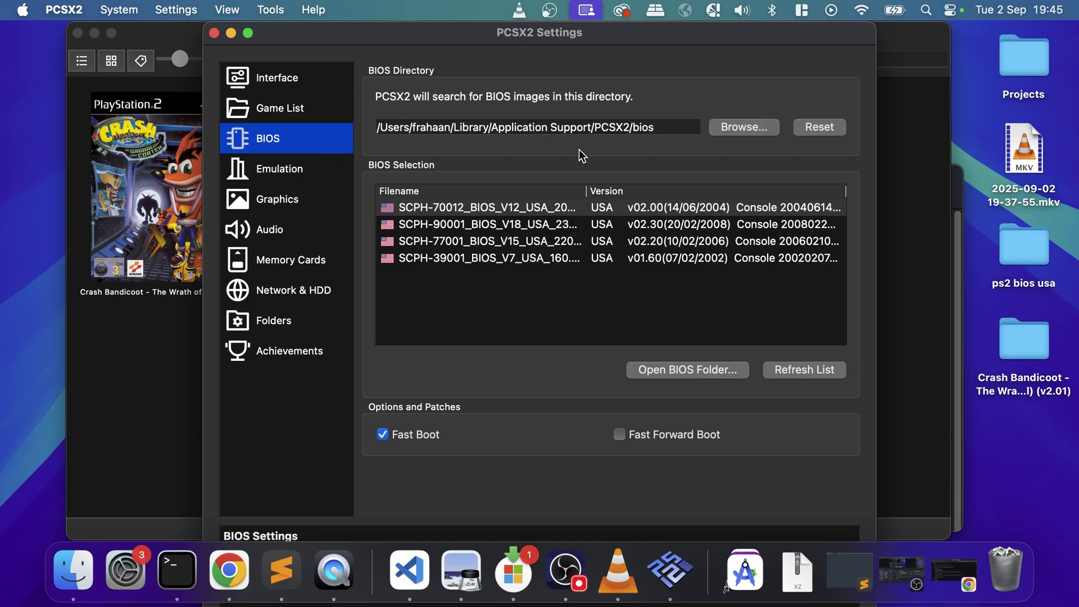
{"action": "left_click", "coordinate": [253, 170]}
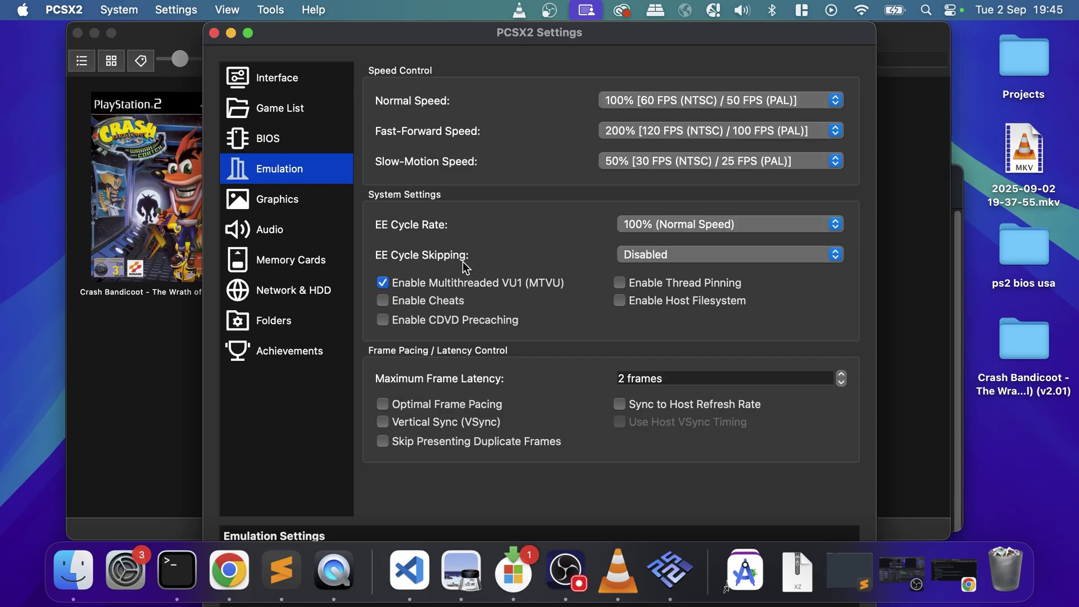
- Set the graphics renderer to Metal and review the aspect ratio choices in the display settings
{"action": "left_click", "coordinate": [308, 207]}
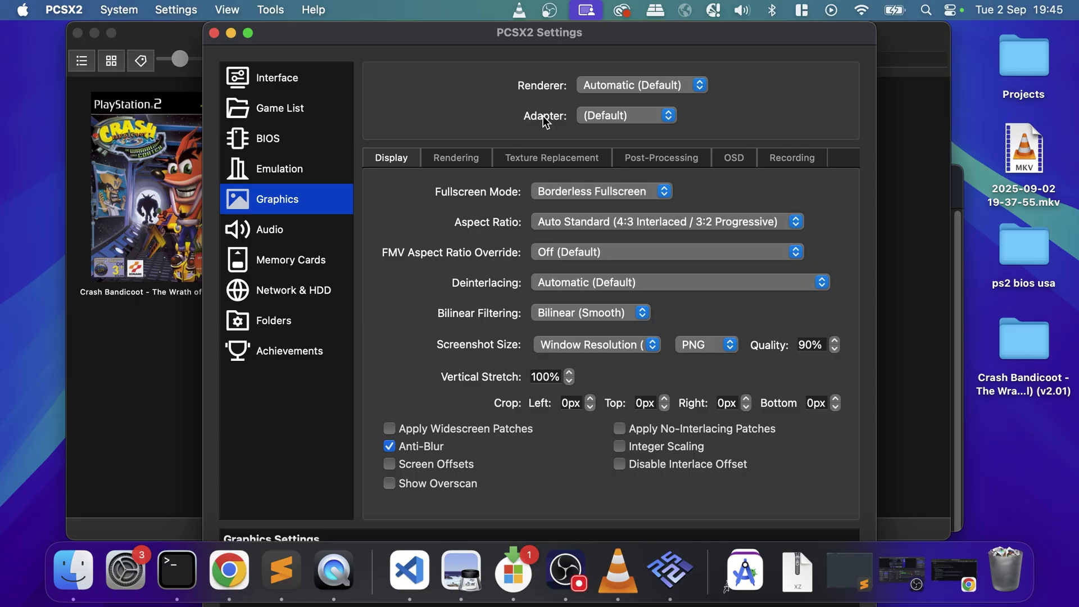
{"action": "left_click", "coordinate": [606, 87]}
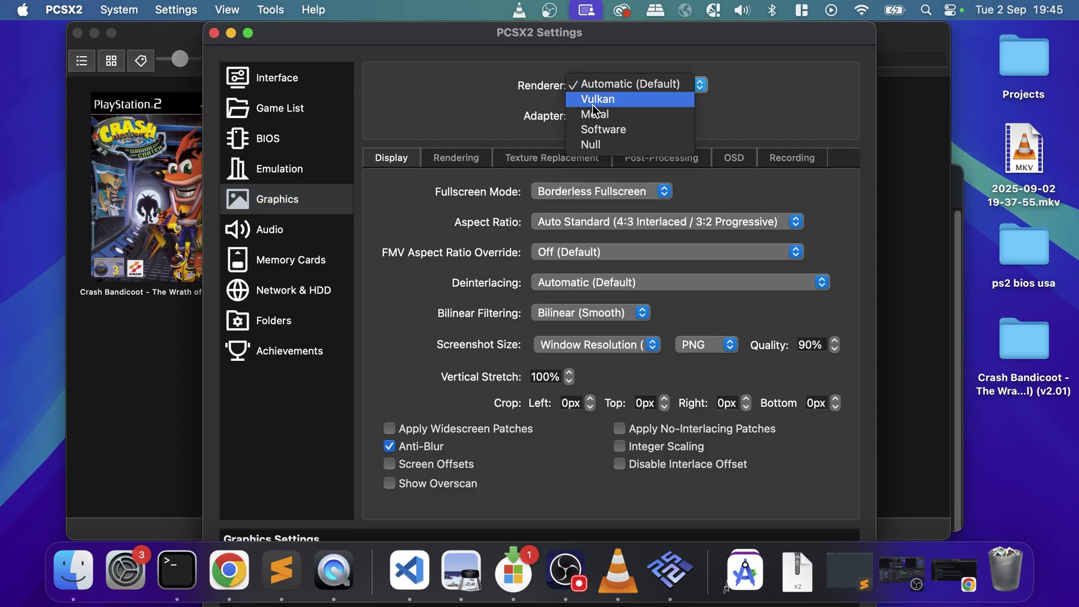
{"action": "left_click", "coordinate": [506, 110]}
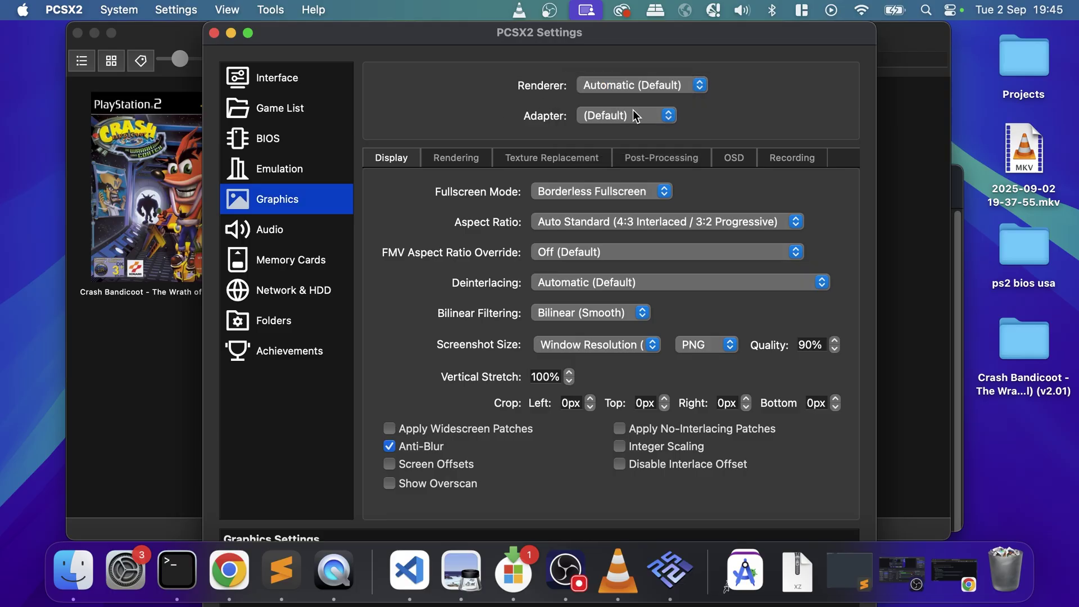
{"action": "left_click", "coordinate": [625, 88]}
{"action": "left_click", "coordinate": [624, 113]}
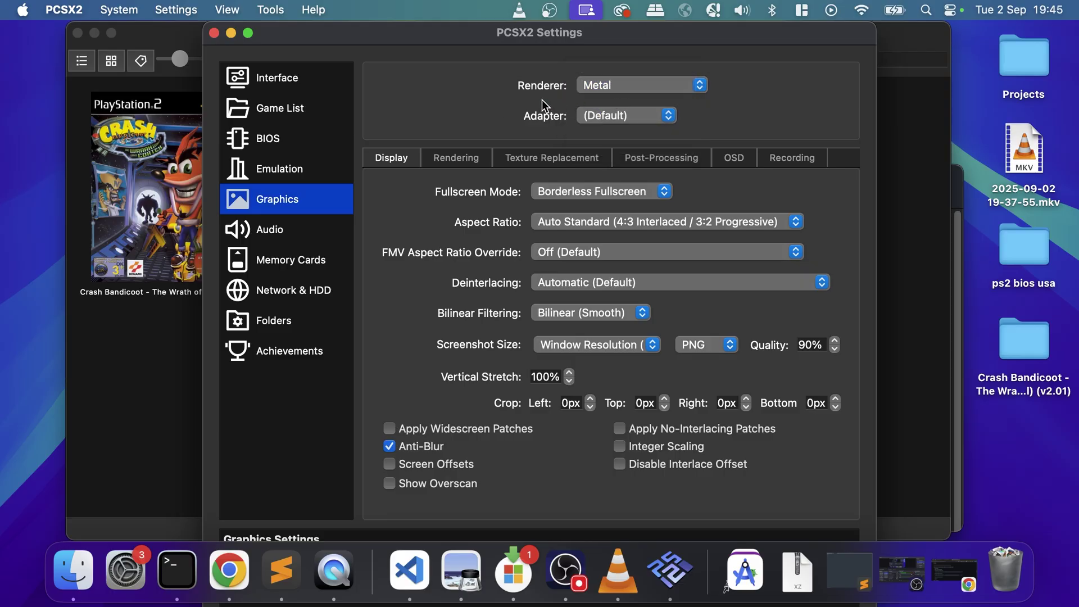
{"action": "left_click", "coordinate": [663, 85]}
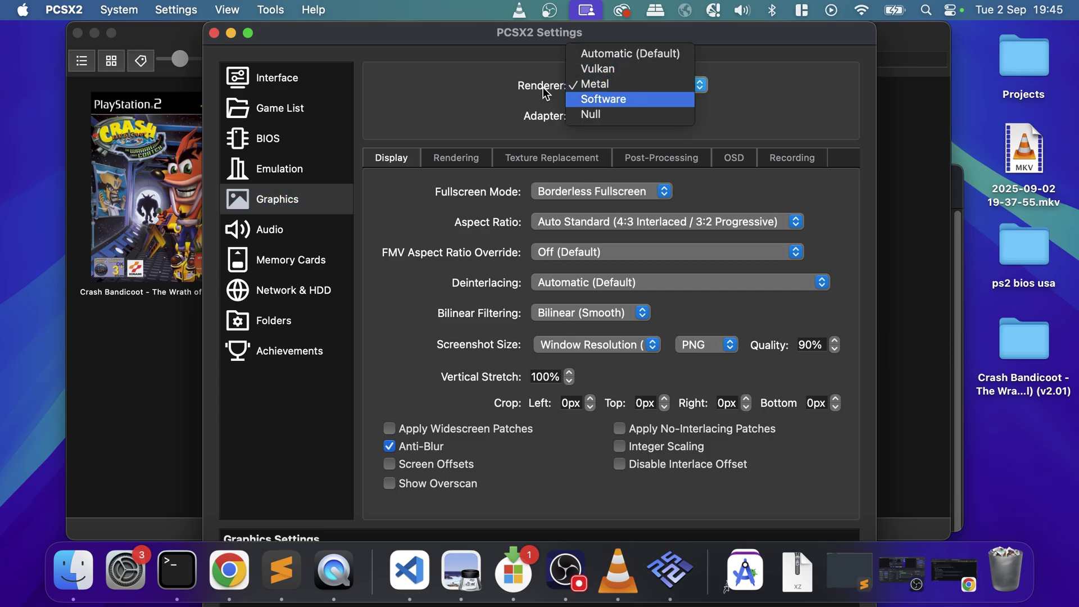
{"action": "left_click", "coordinate": [478, 107]}
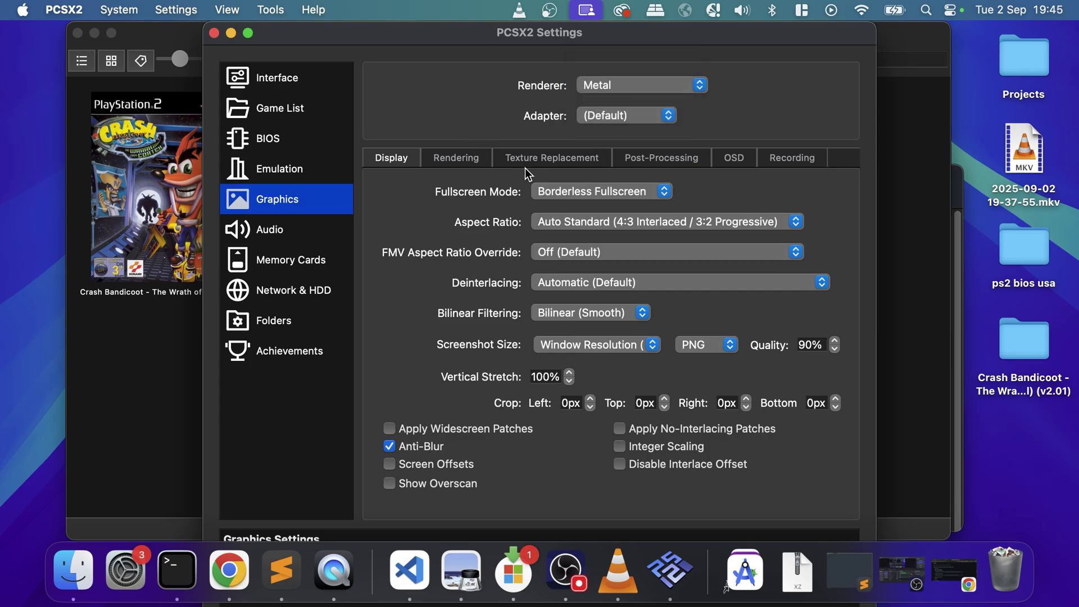
{"action": "left_click", "coordinate": [562, 221]}
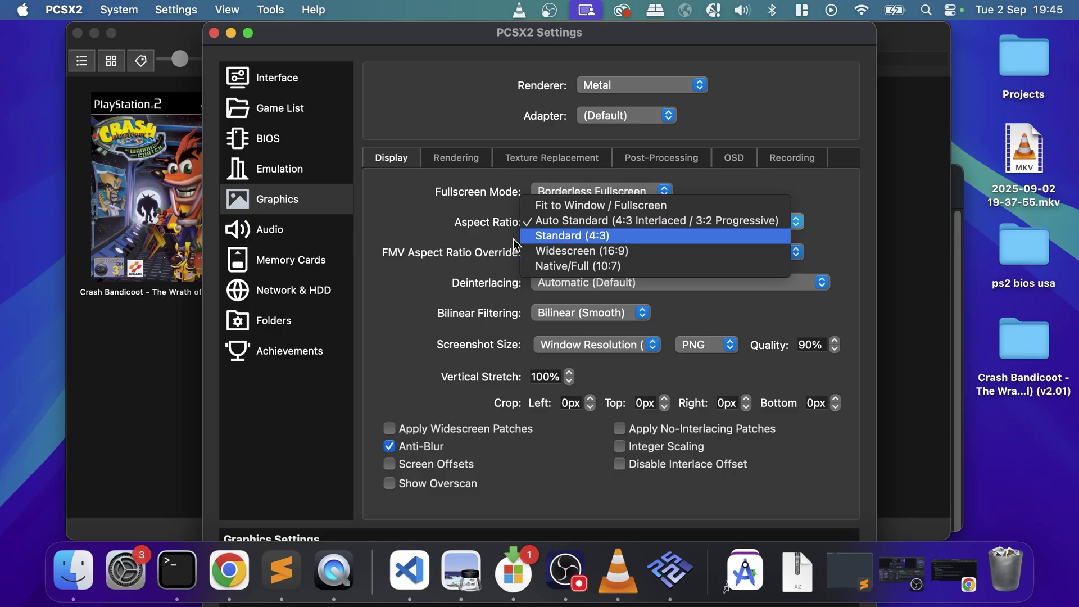
{"action": "left_click", "coordinate": [473, 229]}
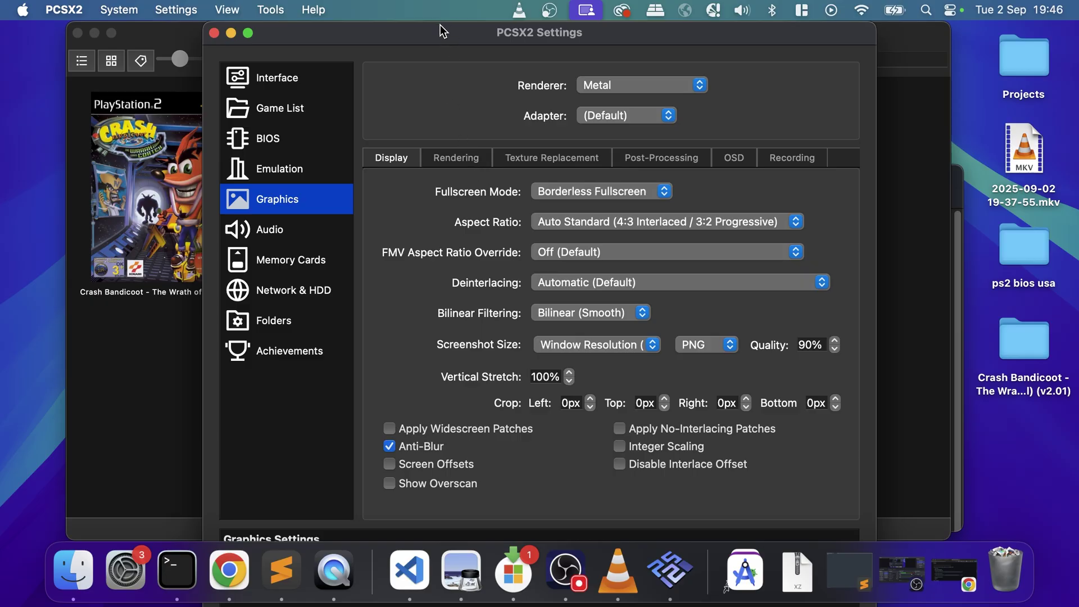
- Set the rendering Internal Resolution to 3x Native (~1080px/FHD)
{"action": "left_click_drag", "start_coordinate": [438, 25], "coordinate": [437, 32]}
{"action": "left_click", "coordinate": [456, 156]}
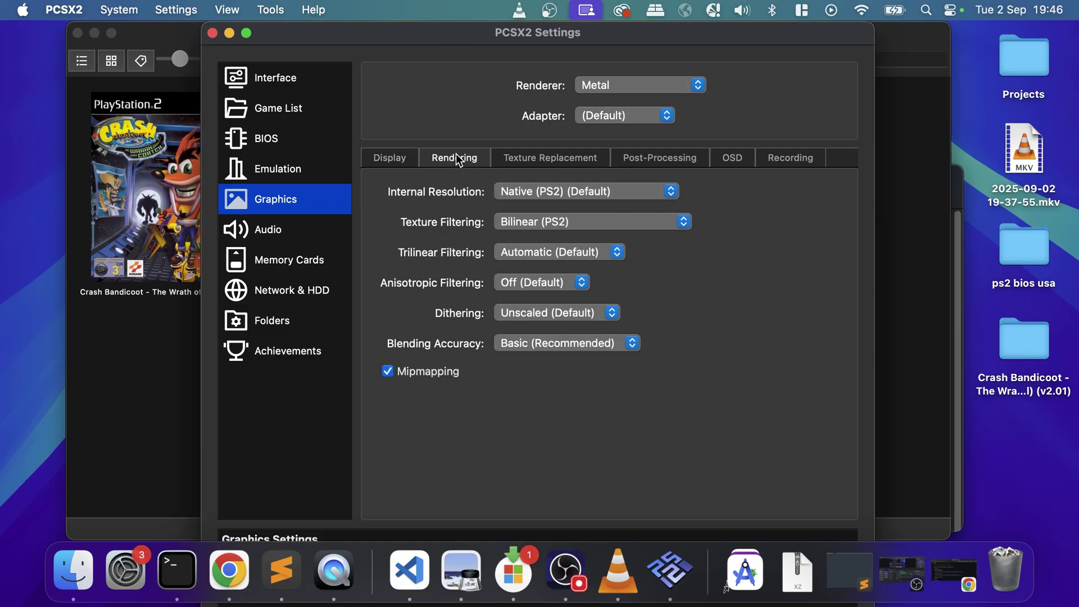
{"action": "left_click", "coordinate": [542, 189]}
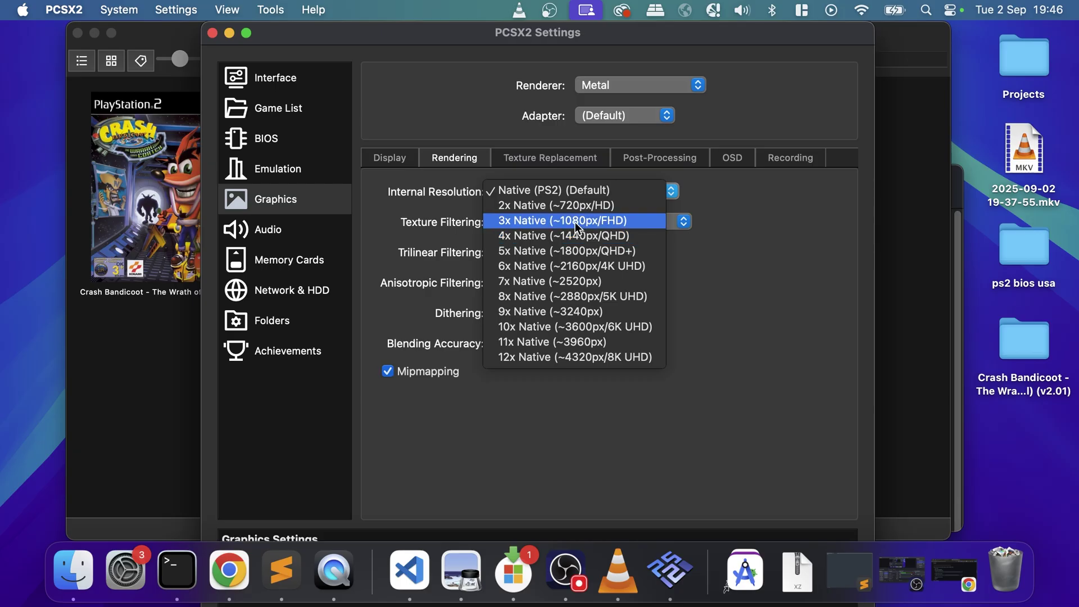
{"action": "left_click", "coordinate": [577, 224]}
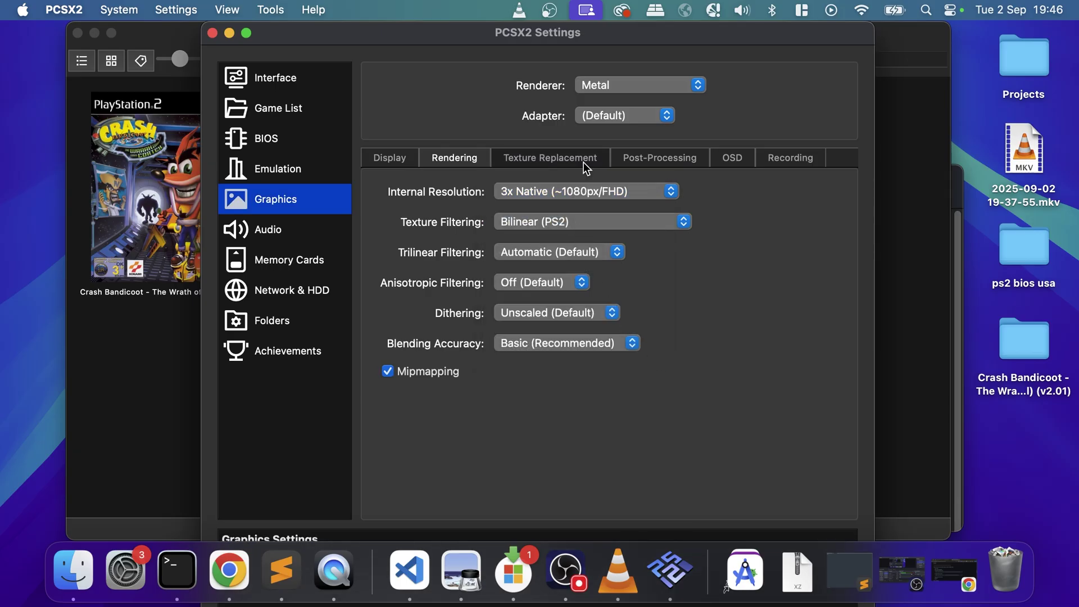
{"action": "left_click", "coordinate": [574, 192]}
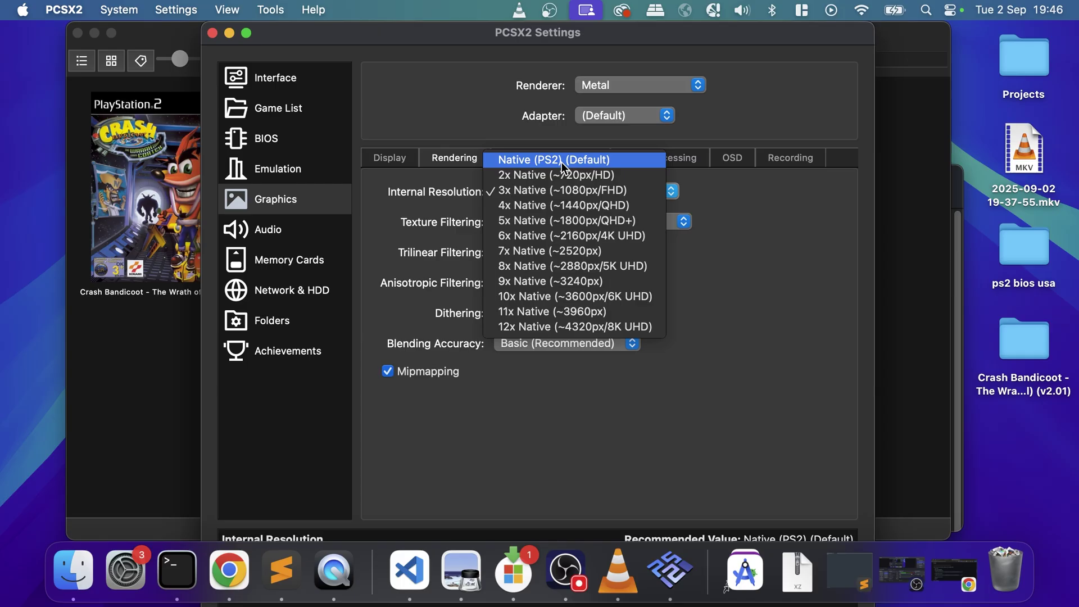
{"action": "left_click", "coordinate": [616, 424]}
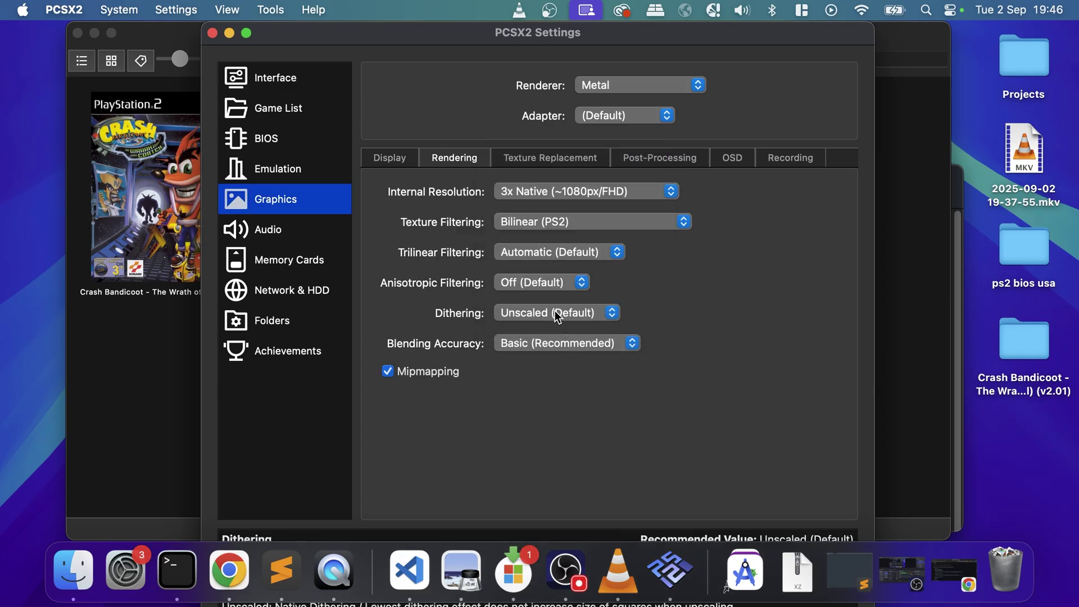
- Set Anisotropic Filtering to 16x and review the Blending Accuracy choices
{"action": "left_click", "coordinate": [538, 274]}
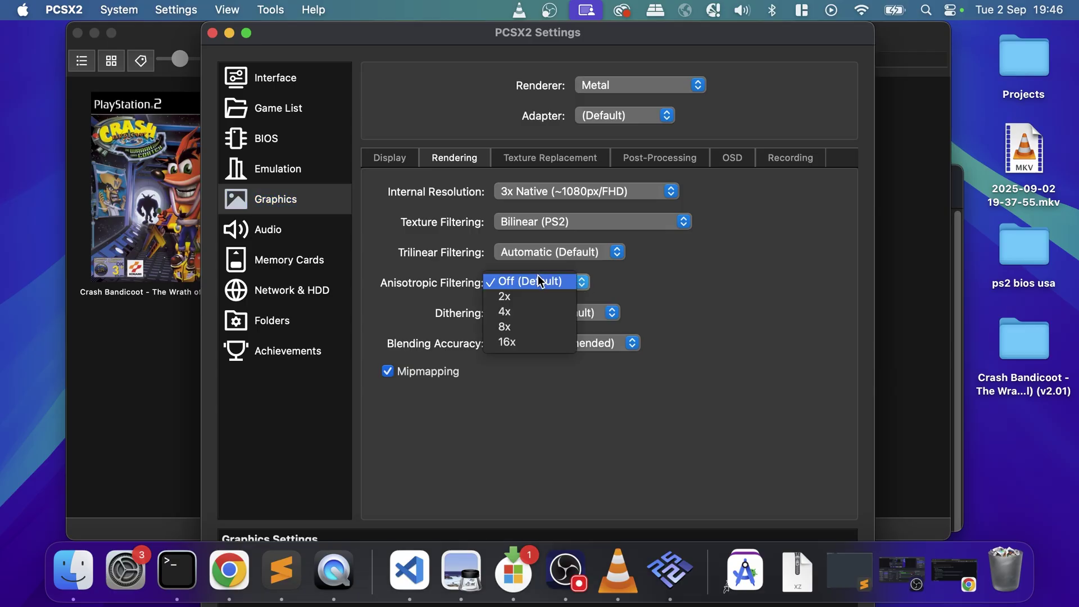
{"action": "left_click", "coordinate": [540, 343]}
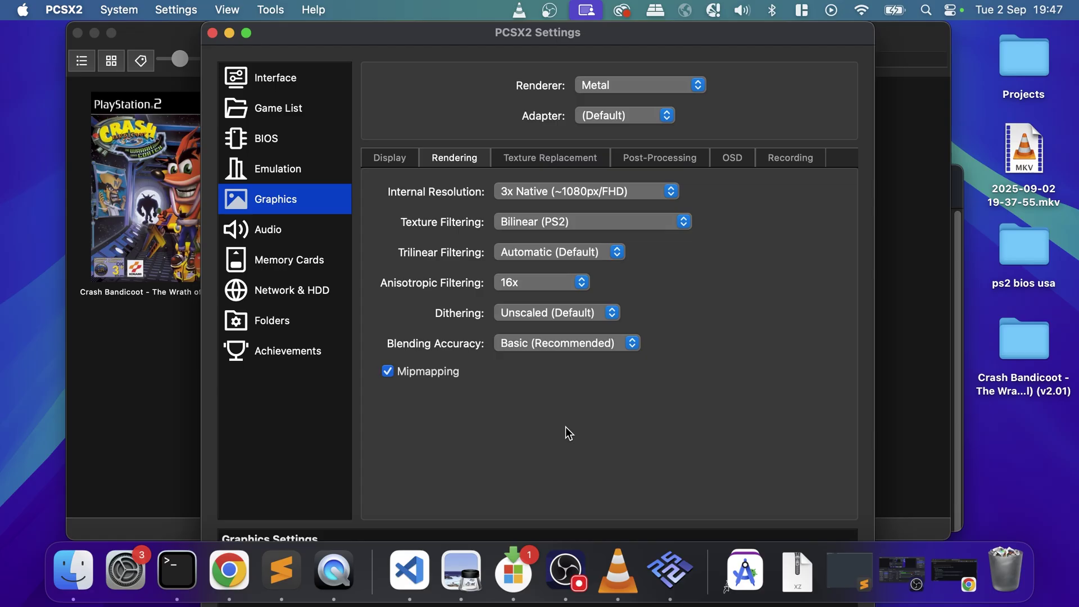
{"action": "left_click", "coordinate": [514, 344]}
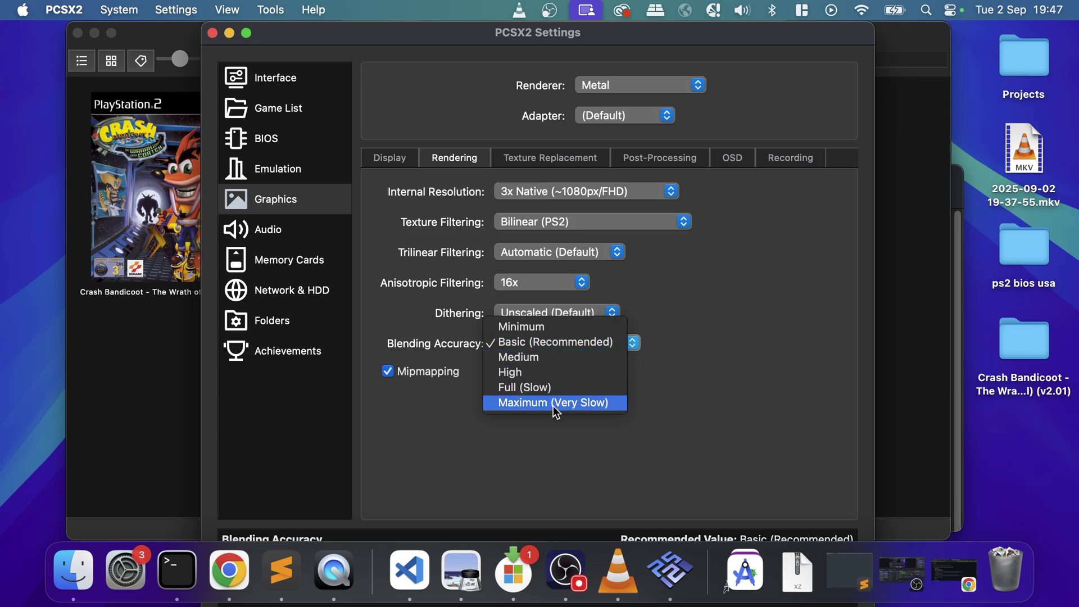
{"action": "left_click", "coordinate": [567, 451]}
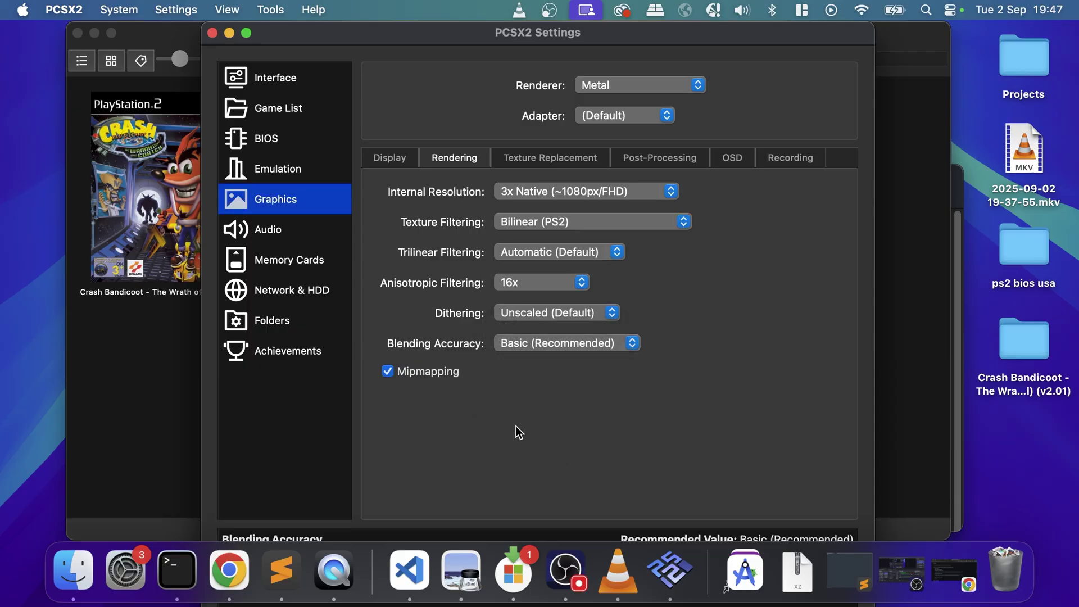
- Try enabling Load Textures in the texture replacement settings and switch it off again
{"action": "left_click", "coordinate": [539, 160]}
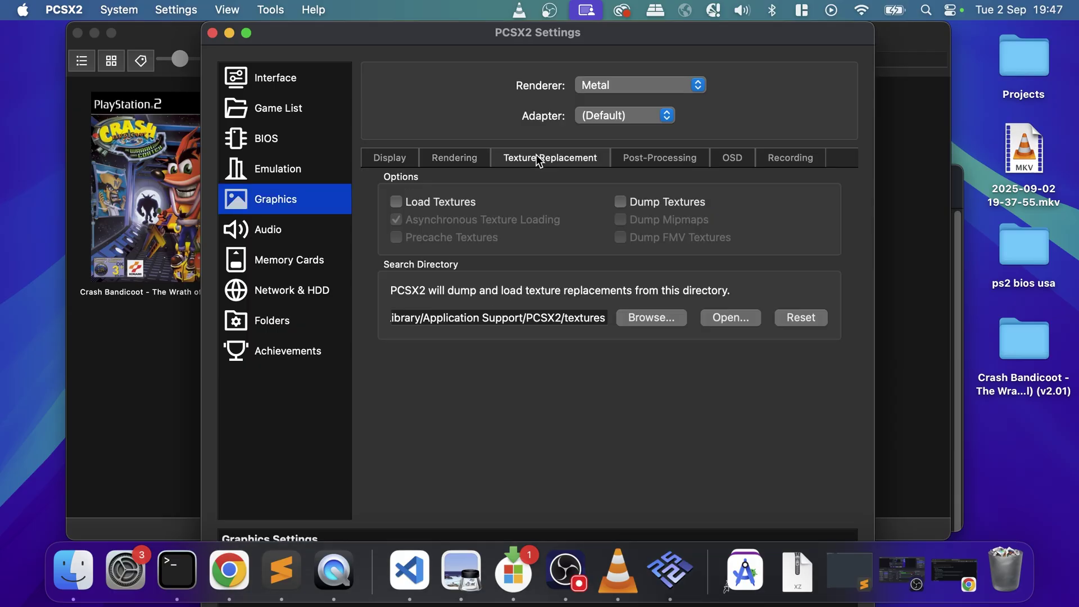
{"action": "left_click", "coordinate": [453, 203]}
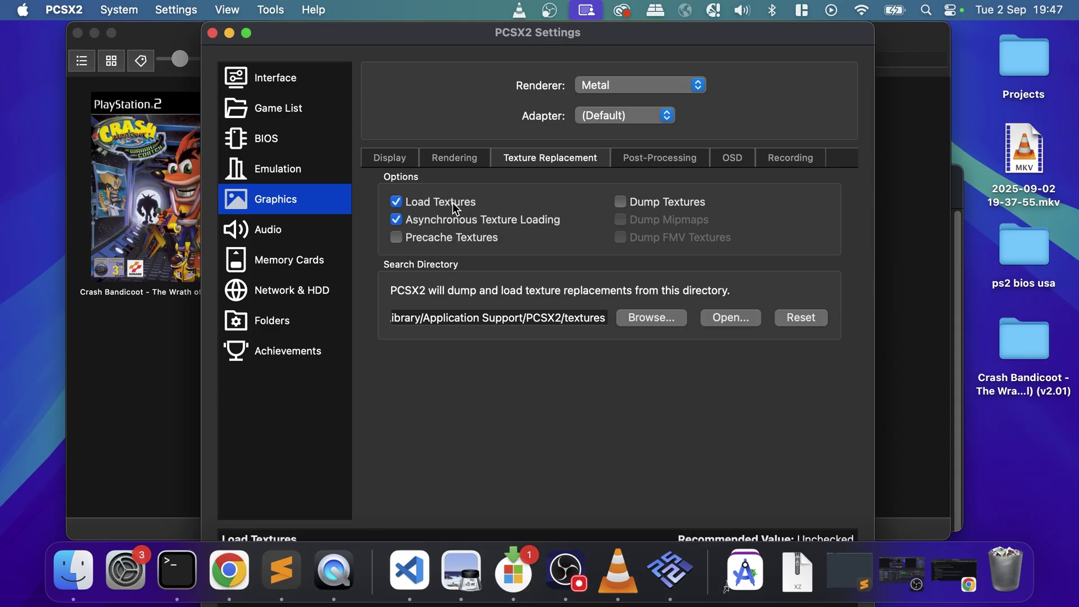
{"action": "left_click", "coordinate": [453, 202]}
- Review the graphics post-processing options and the Audio settings
{"action": "left_click", "coordinate": [675, 162]}
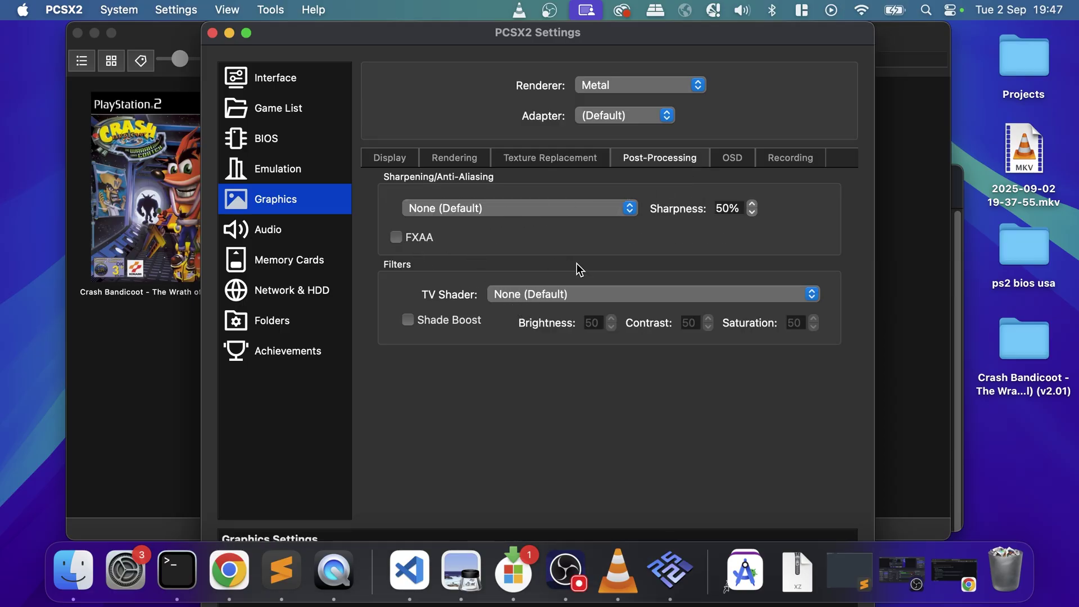
{"action": "left_click", "coordinate": [283, 228]}
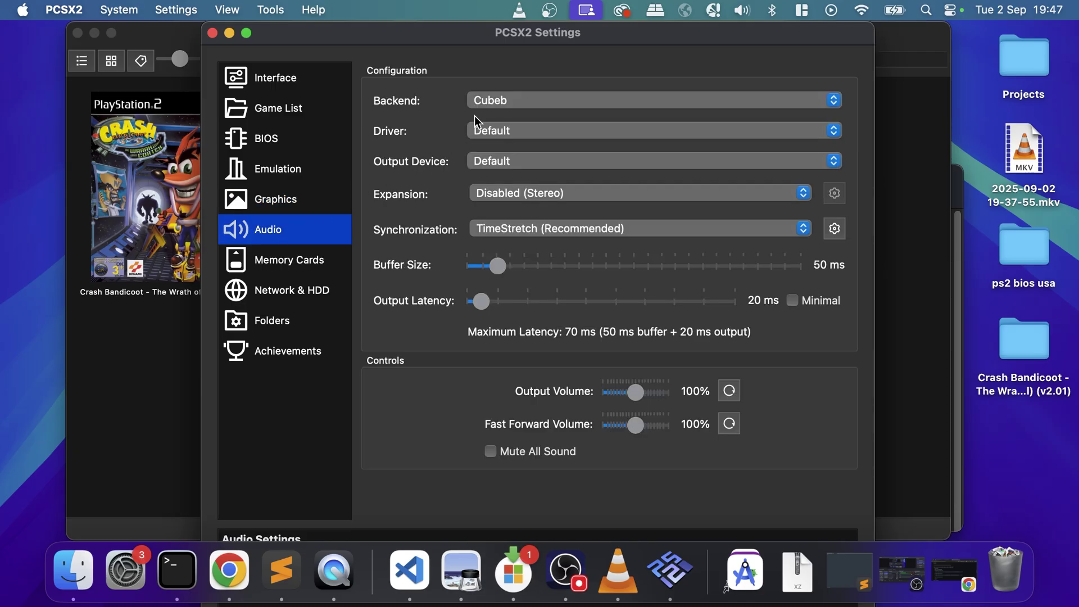
- Review the available audio Backend choices and keep Cubeb
{"action": "left_click", "coordinate": [516, 100]}
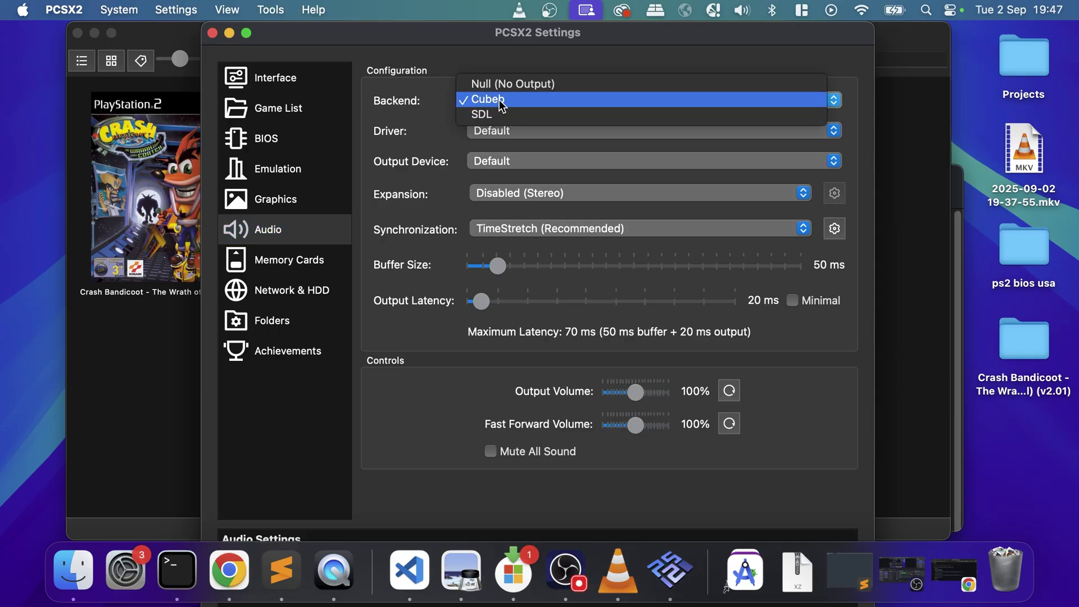
{"action": "left_click", "coordinate": [446, 110]}
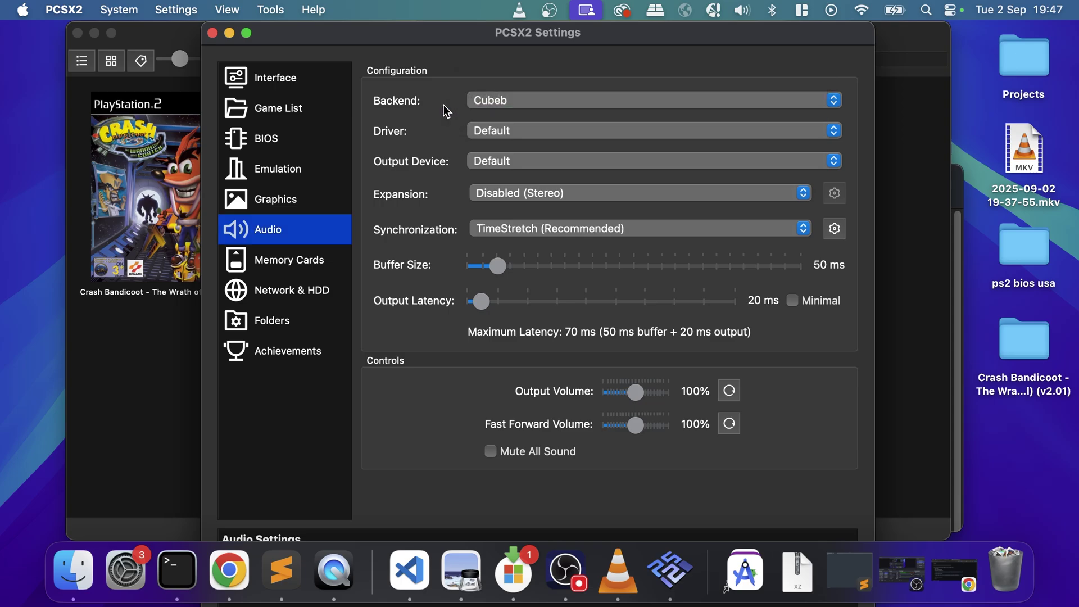
{"action": "left_click", "coordinate": [484, 100]}
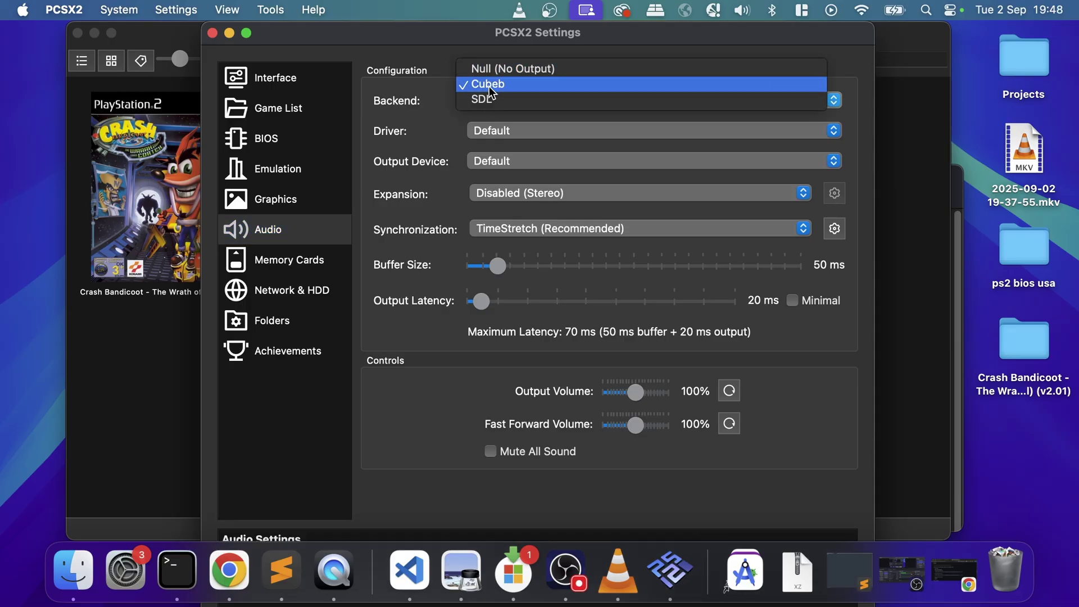
{"action": "left_click", "coordinate": [349, 219]}
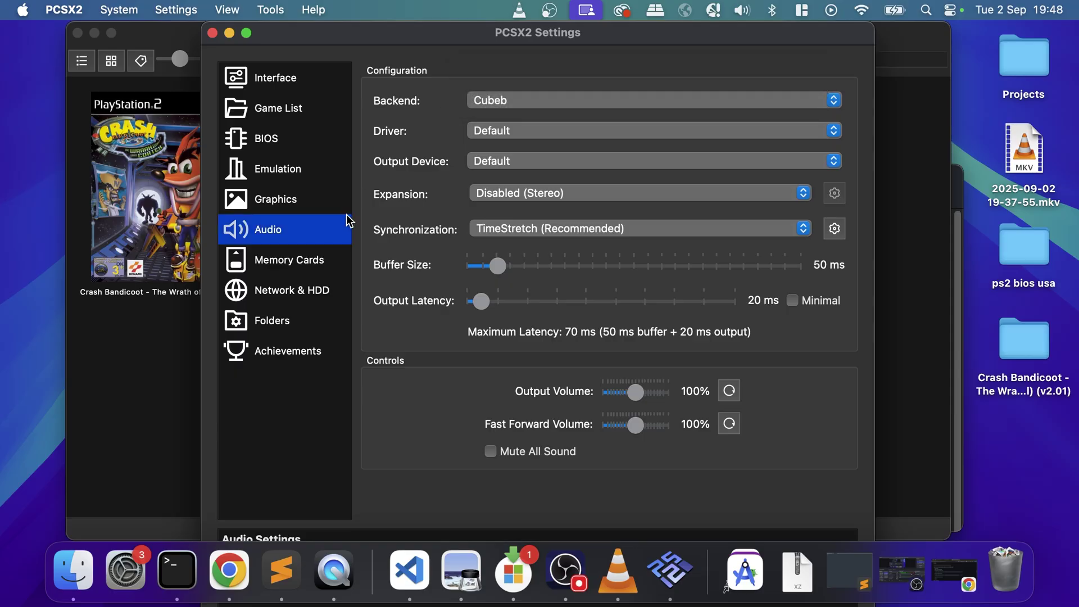
- Create an 8 MB [Most Compatible] memory card named Card1
{"action": "left_click", "coordinate": [295, 260]}
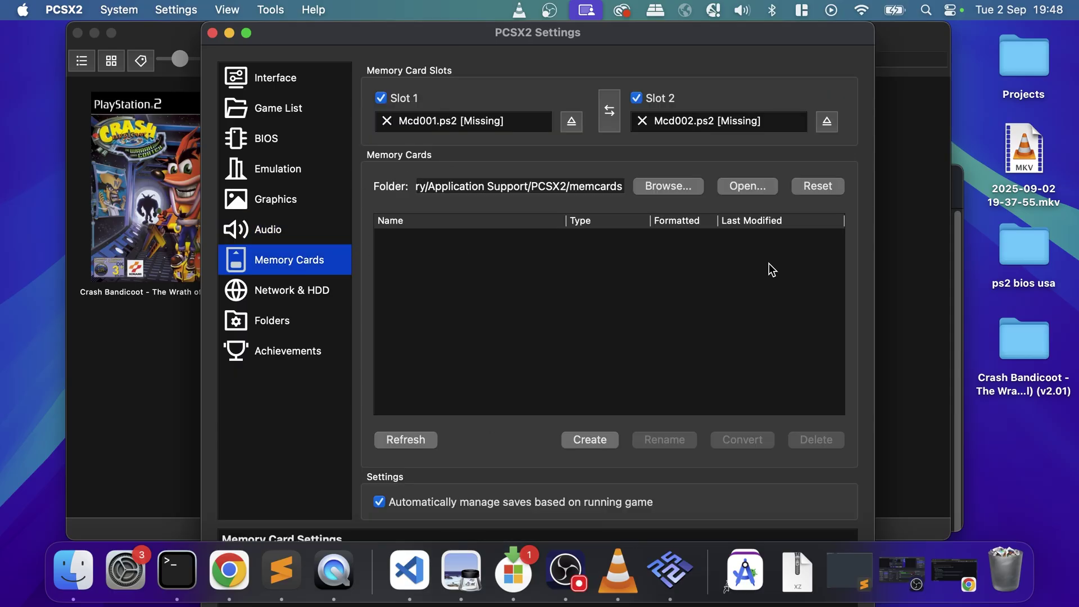
{"action": "left_click", "coordinate": [579, 442]}
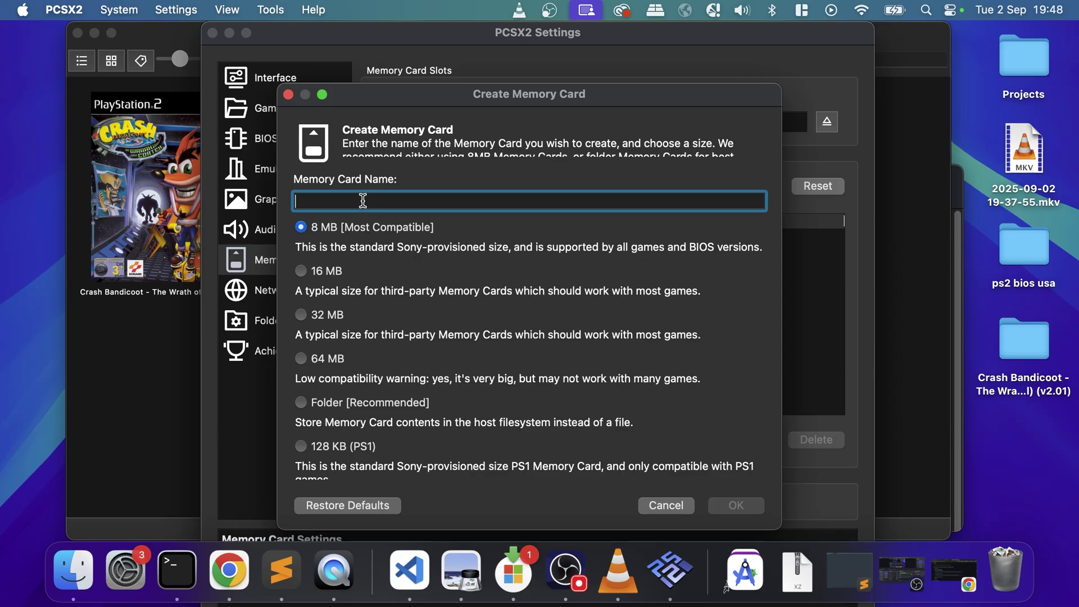
{"action": "type", "text": "Card1"}
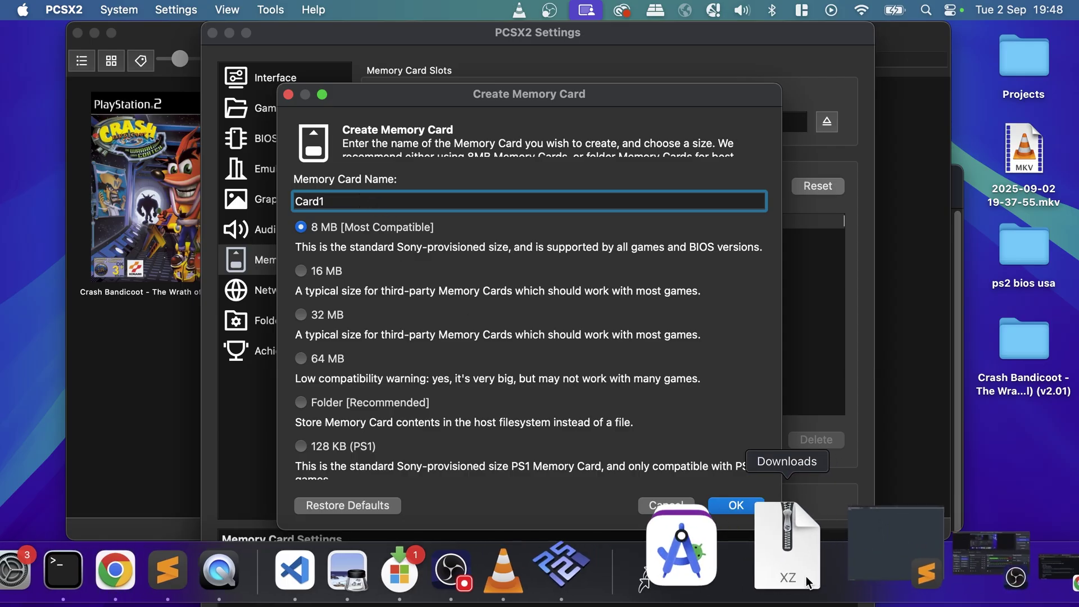
{"action": "left_click", "coordinate": [730, 504]}
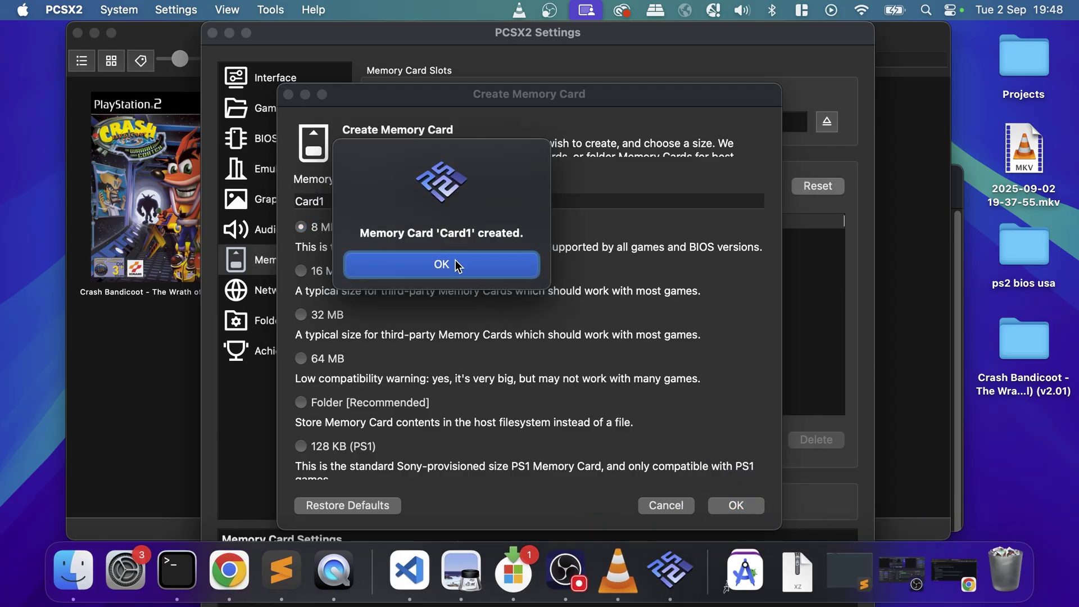
{"action": "left_click", "coordinate": [442, 264]}
- Assign the Card1.ps2 memory card to Slot 1
{"action": "left_click", "coordinate": [463, 237]}
{"action": "right_click", "coordinate": [463, 236]}
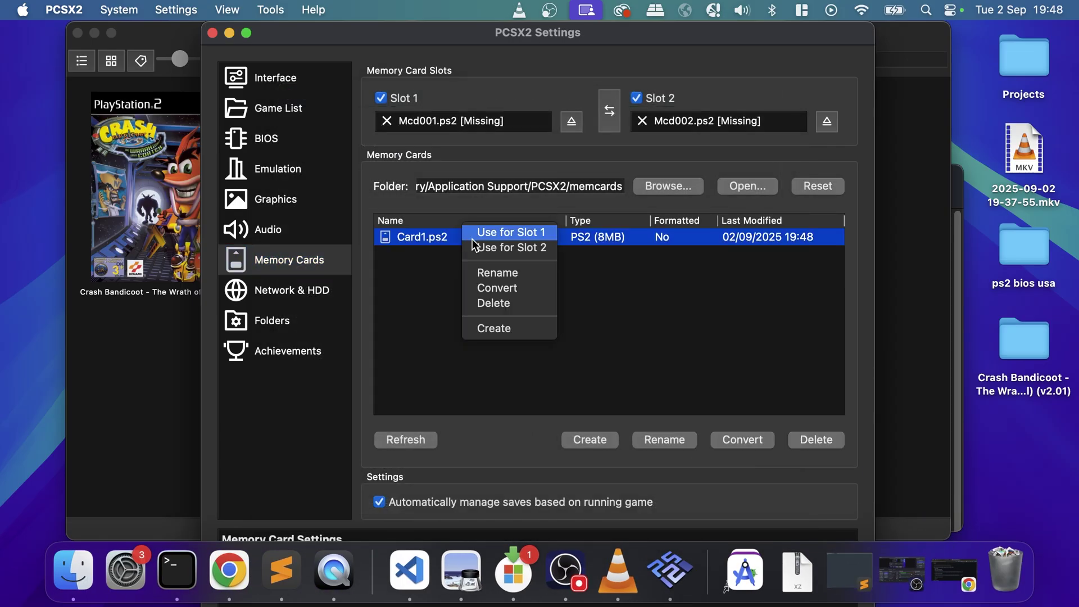
{"action": "left_click", "coordinate": [485, 231]}
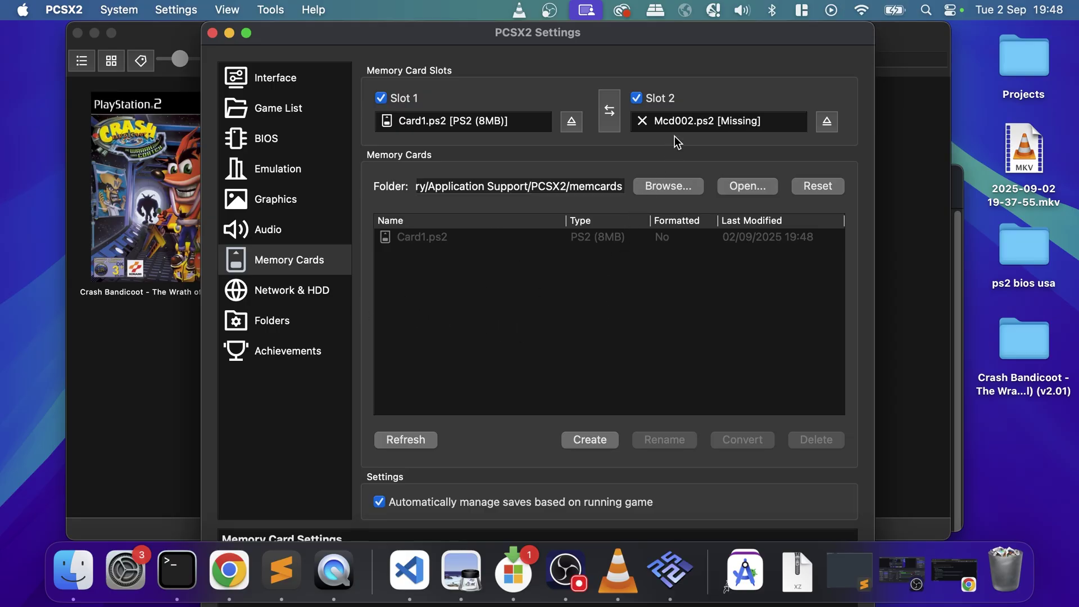
- Review the Network & HDD, Folders and Achievements settings, then close the settings window
{"action": "left_click", "coordinate": [258, 284]}
{"action": "left_click", "coordinate": [277, 313]}
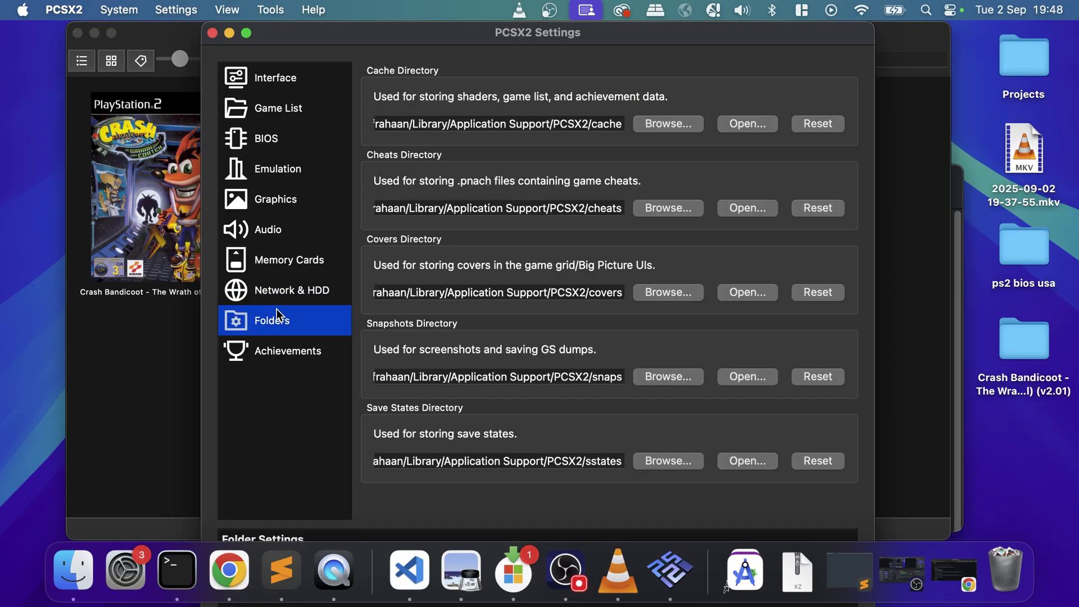
{"action": "left_click", "coordinate": [283, 345]}
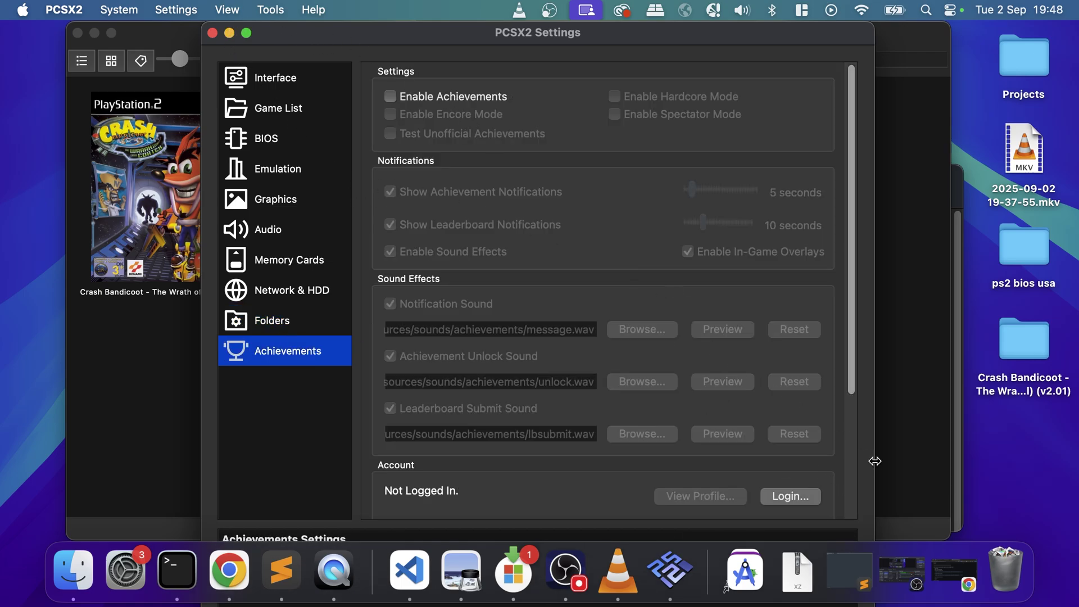
{"action": "left_click_drag", "start_coordinate": [875, 460], "coordinate": [765, 264]}
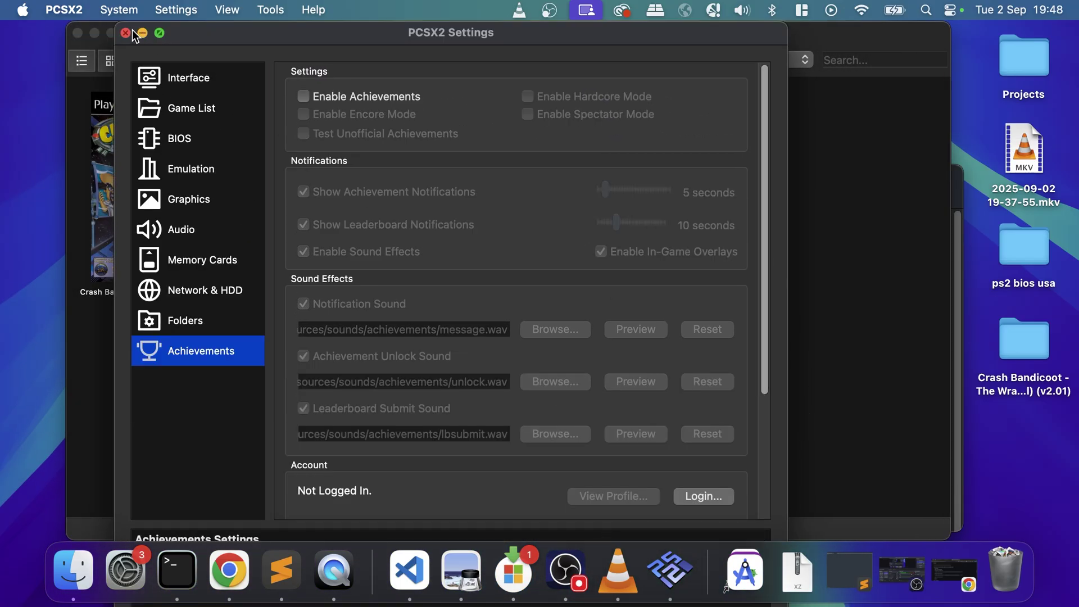
{"action": "left_click", "coordinate": [126, 33]}
- Revisit the global graphics Rendering settings and close the settings window
{"action": "left_click", "coordinate": [160, 13]}
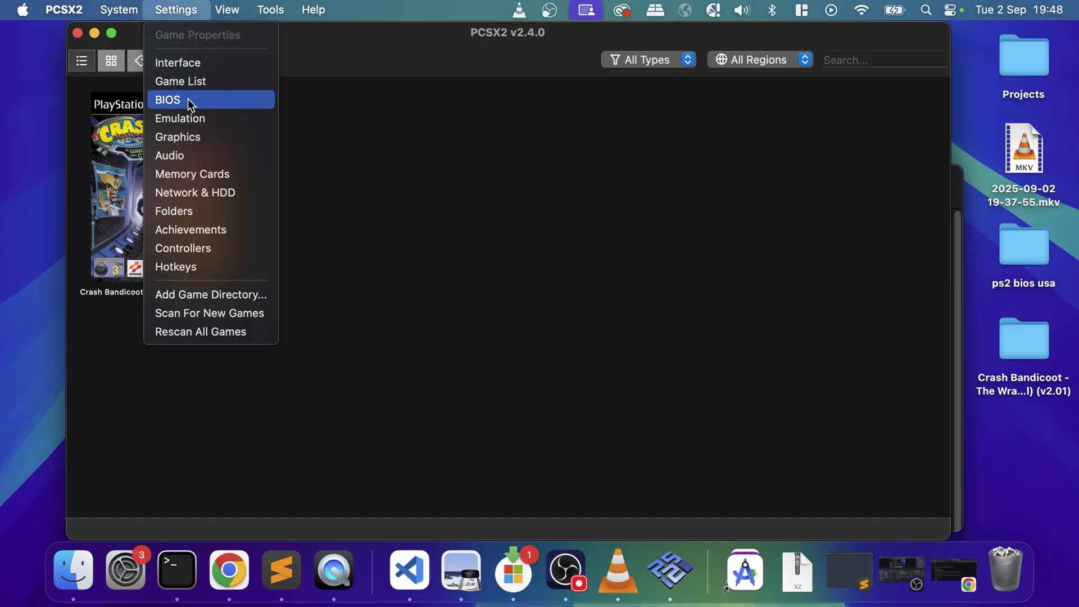
{"action": "left_click", "coordinate": [200, 137]}
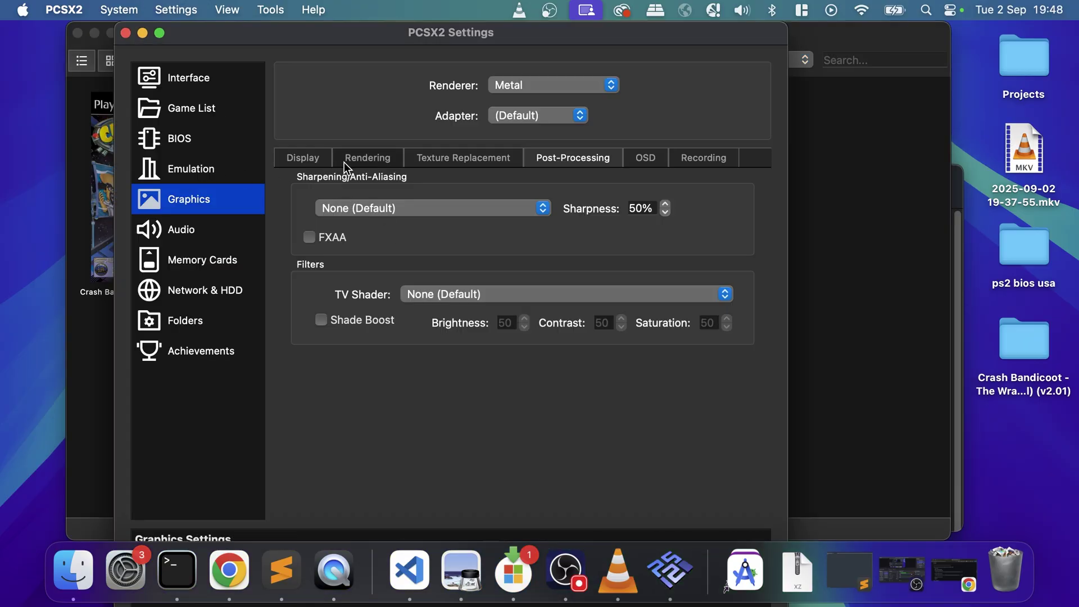
{"action": "left_click", "coordinate": [357, 158]}
{"action": "left_click", "coordinate": [126, 34]}
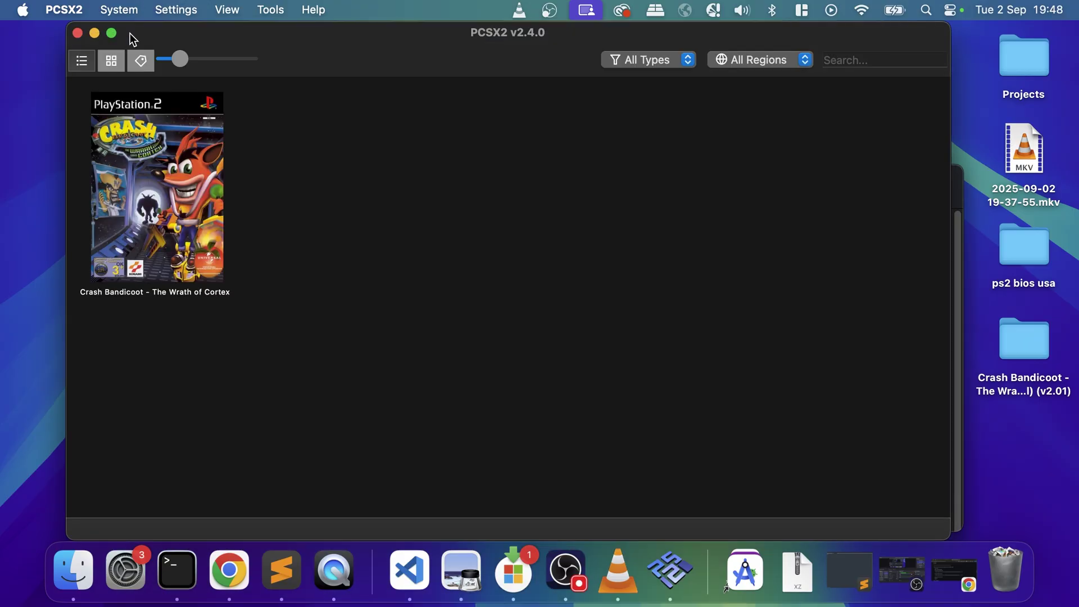
- Automatically map the Controller Port 1 DualShock 2 bindings to SDL-0 (Xbox Series X Controller)
{"action": "left_click", "coordinate": [166, 14]}
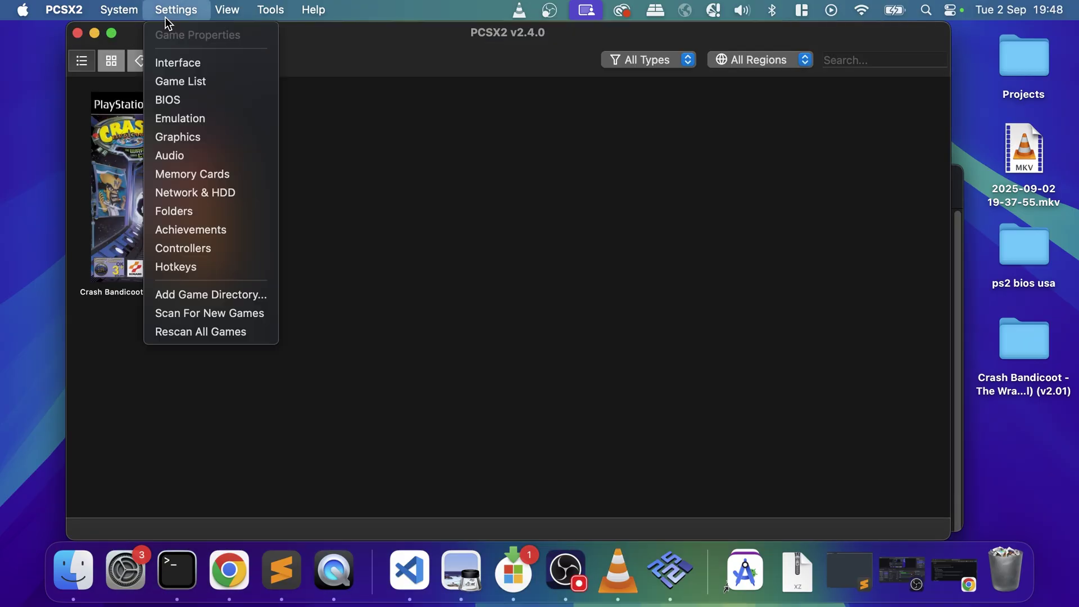
{"action": "left_click", "coordinate": [204, 253]}
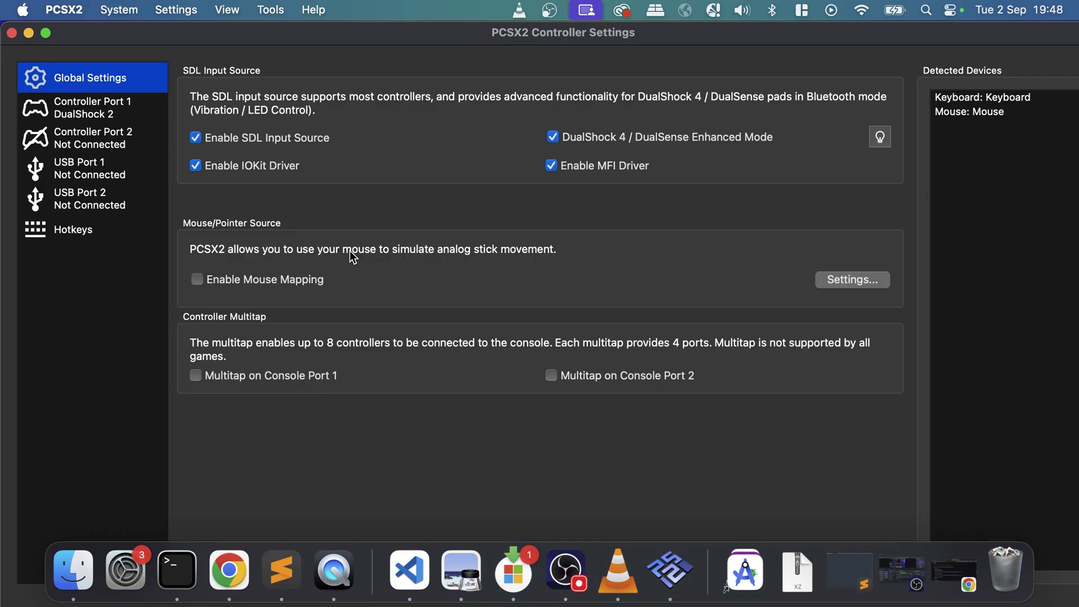
{"action": "left_click", "coordinate": [133, 115]}
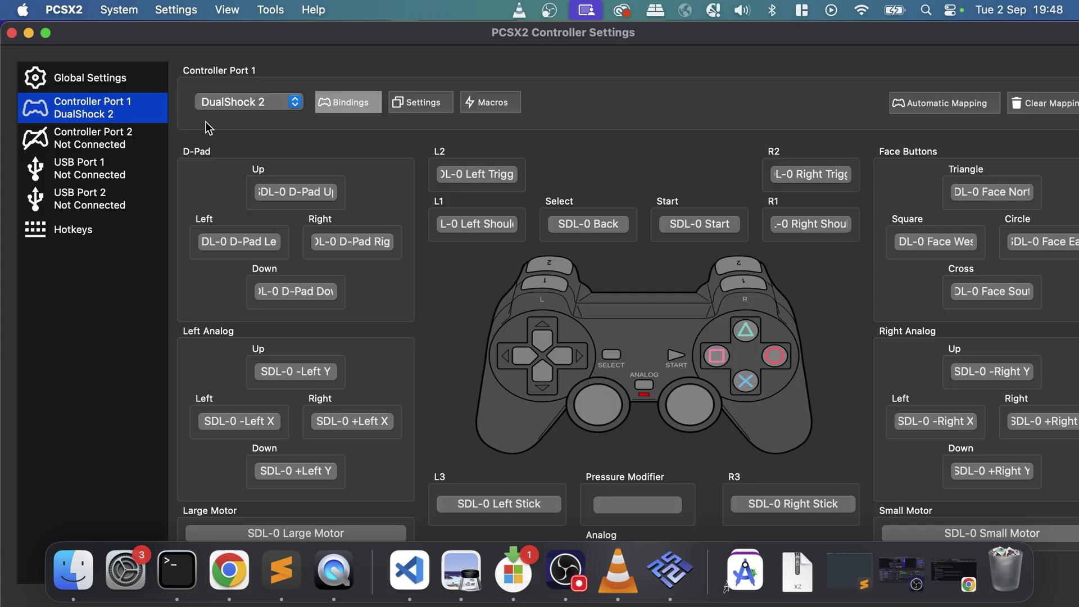
{"action": "left_click", "coordinate": [925, 109]}
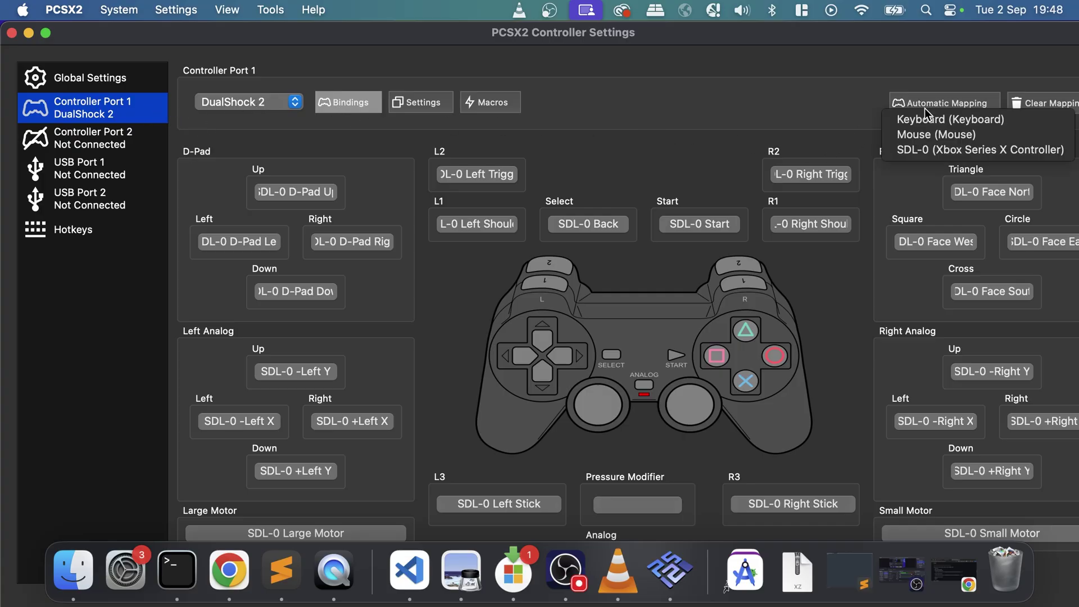
{"action": "left_click", "coordinate": [933, 150]}
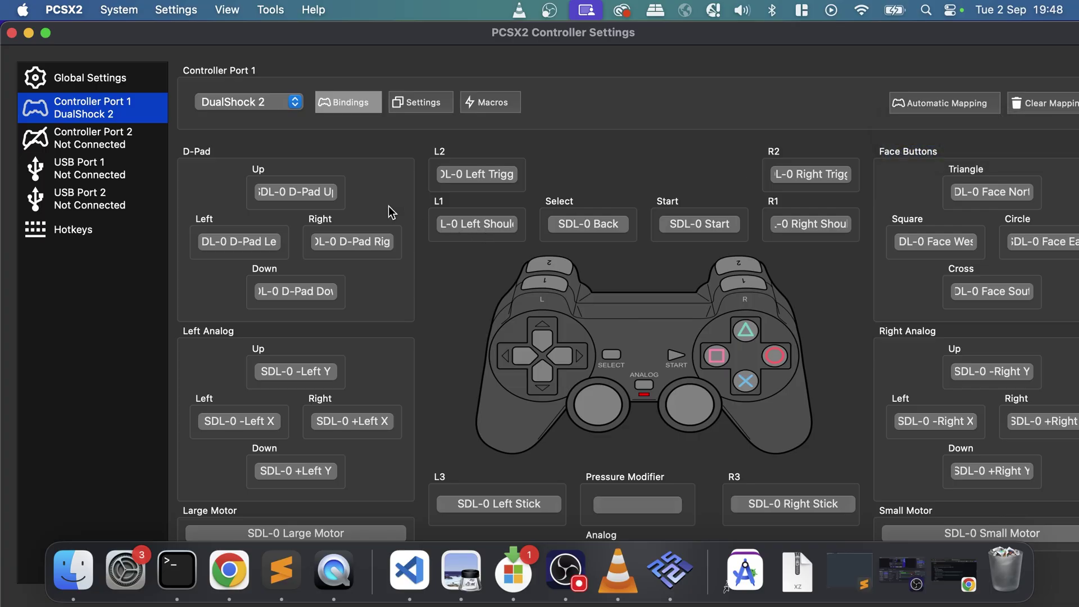
- Review the Controller Port 1 button bindings and close the controller settings
{"action": "left_click", "coordinate": [322, 199]}
{"action": "left_click", "coordinate": [319, 194]}
{"action": "left_click_drag", "start_coordinate": [200, 41], "coordinate": [245, 40]}
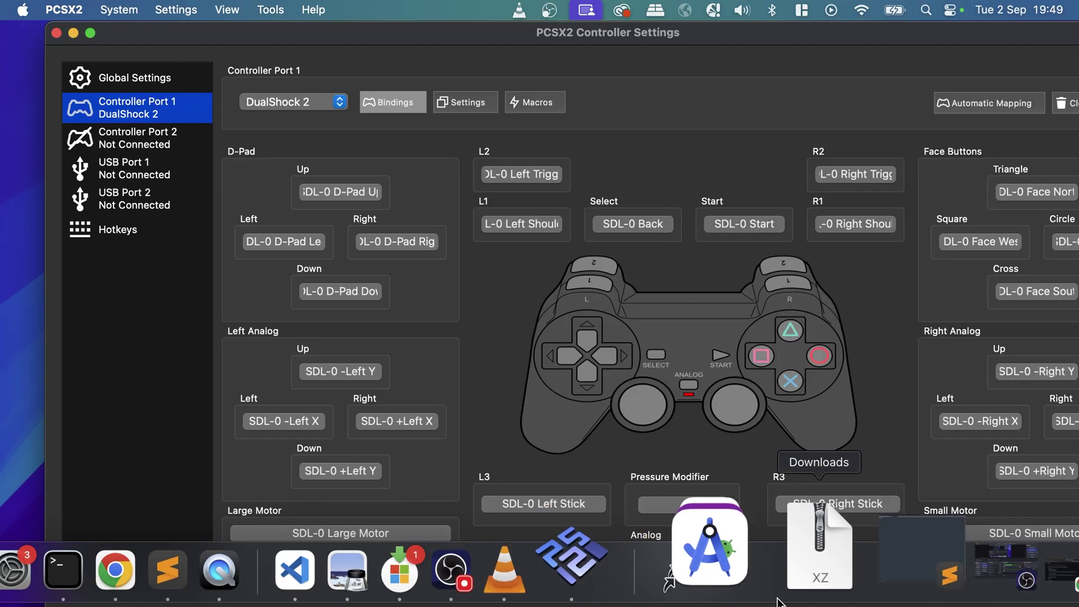
{"action": "left_click_drag", "start_coordinate": [575, 37], "coordinate": [533, 22]}
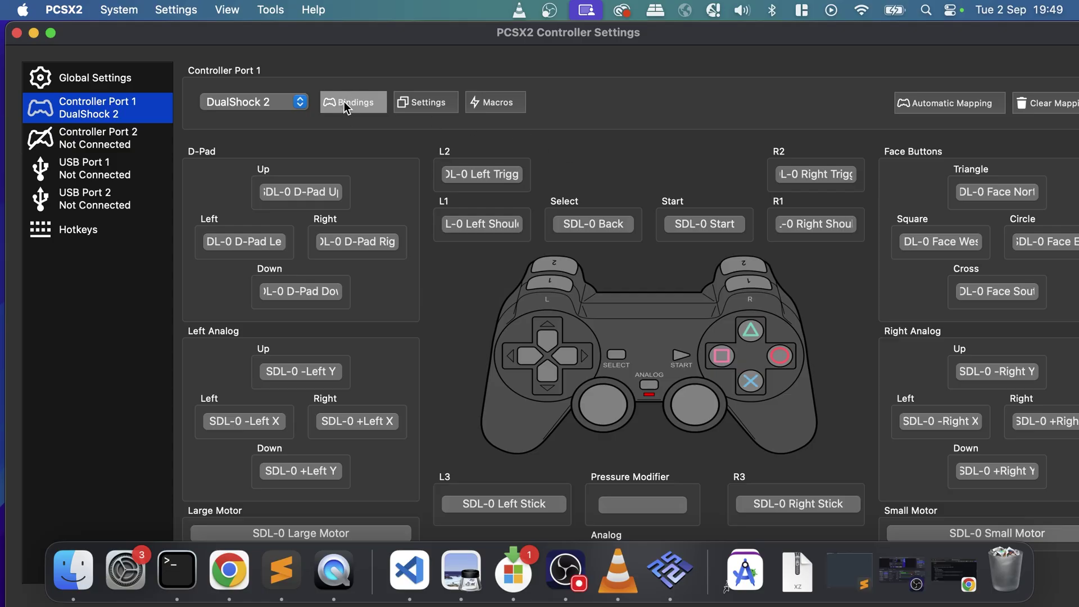
{"action": "left_click", "coordinate": [17, 33]}
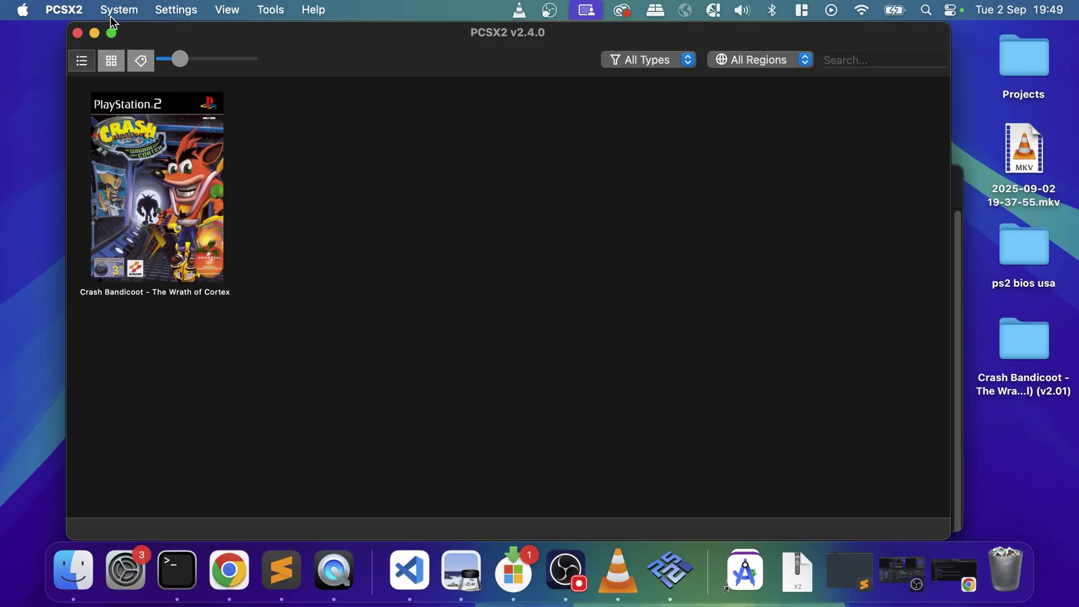
{"action": "left_click", "coordinate": [126, 11]}
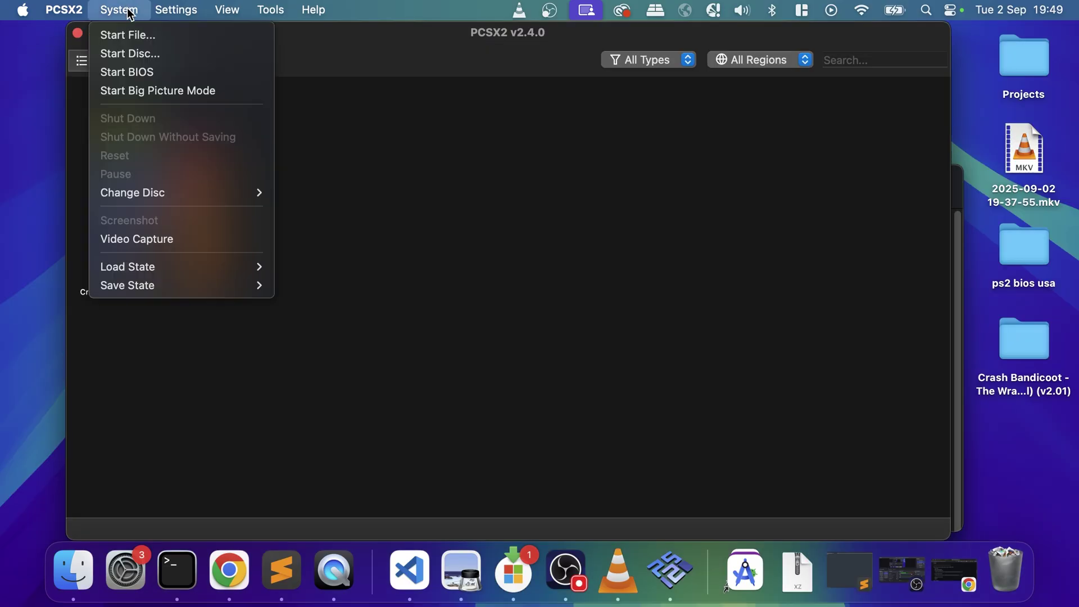
{"action": "mouse_move", "coordinate": [180, 13]}
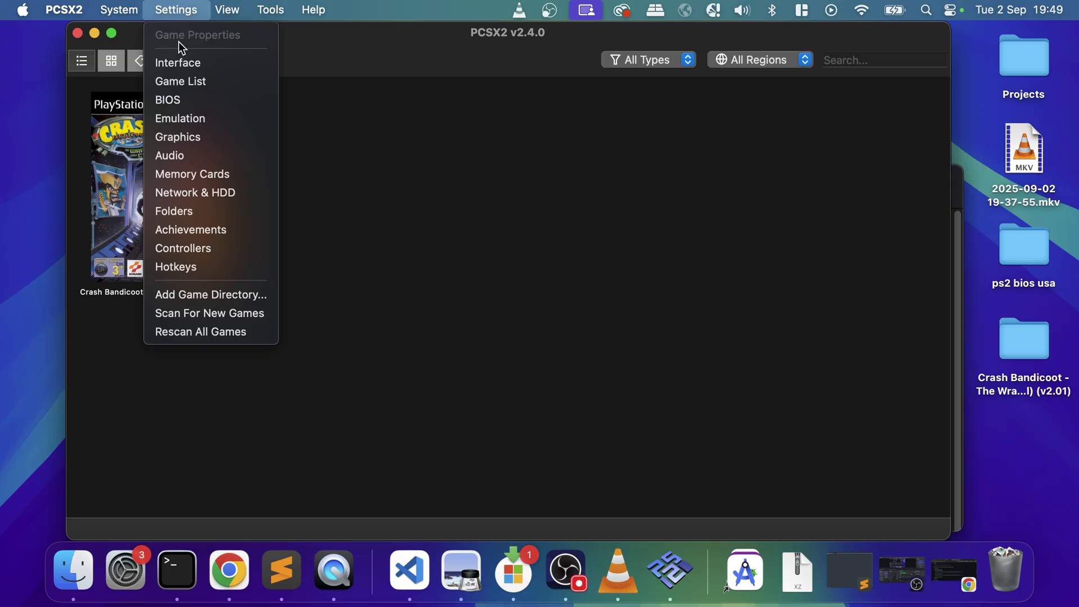
{"action": "mouse_move", "coordinate": [252, 18]}
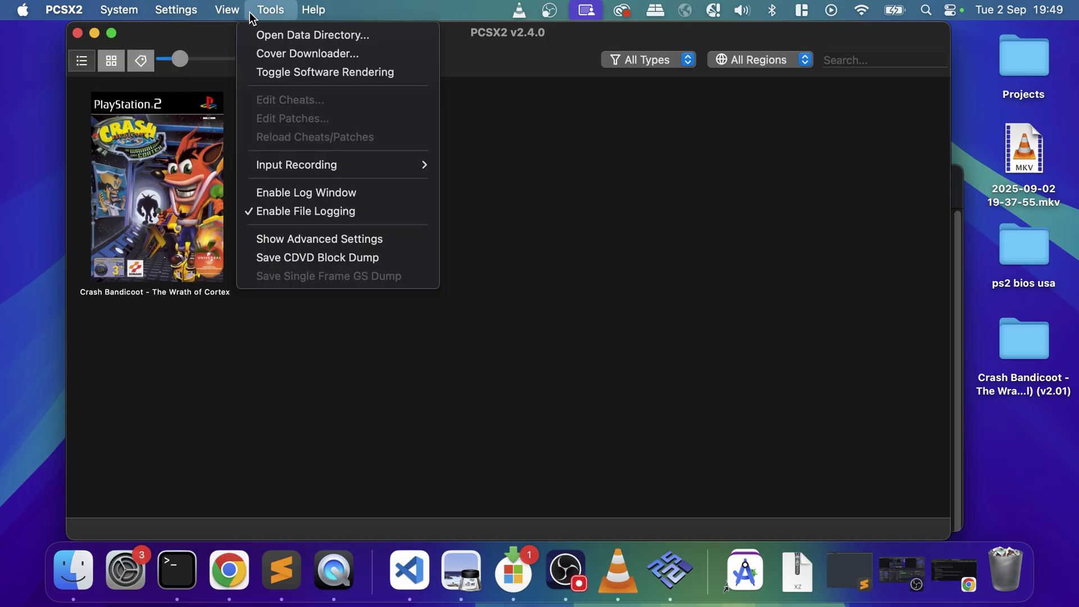
{"action": "left_click", "coordinate": [380, 318]}
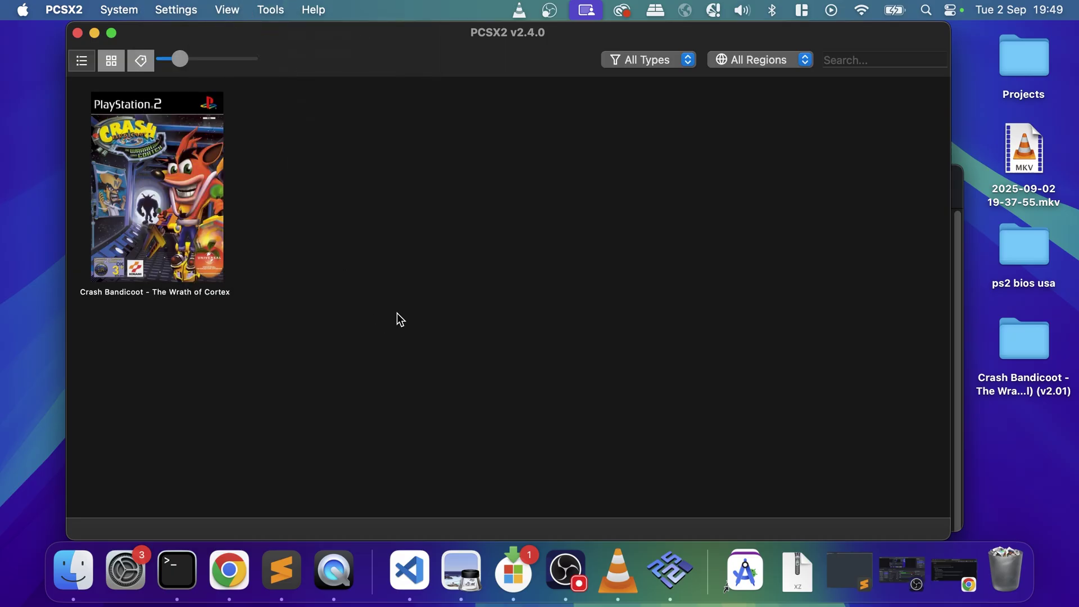
- Examine the summary and available patches in the properties of Crash Bandicoot - The Wrath of Cortex
{"action": "right_click", "coordinate": [209, 171]}
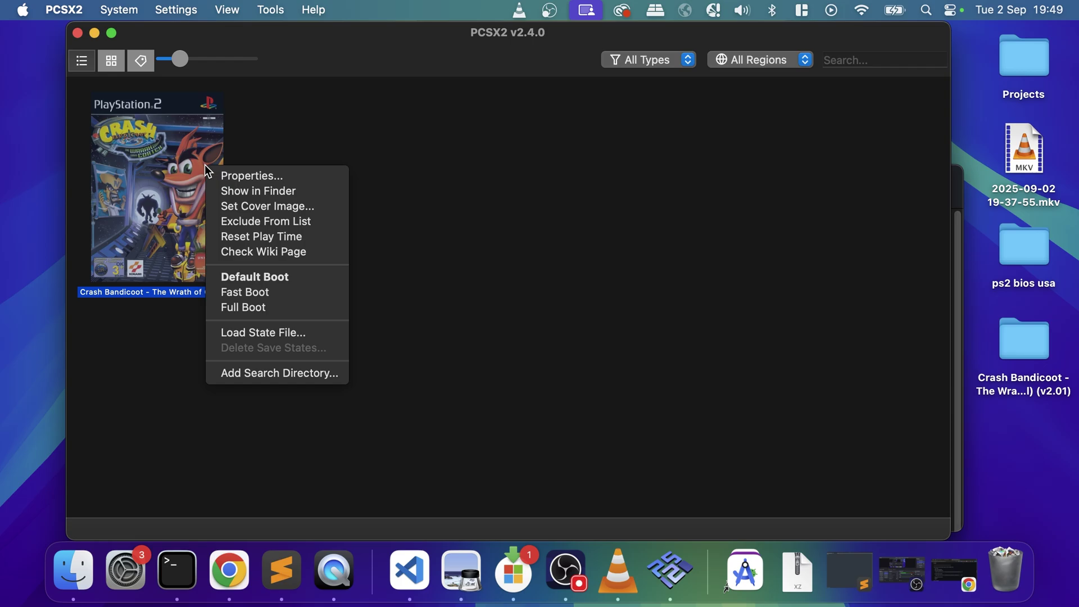
{"action": "left_click", "coordinate": [230, 175]}
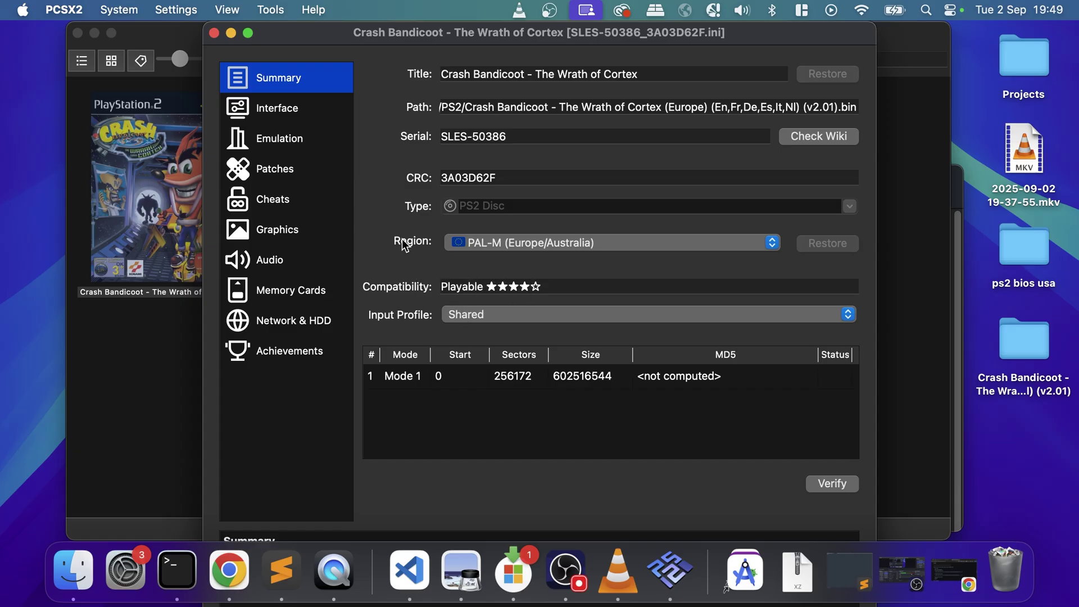
{"action": "left_click", "coordinate": [289, 160]}
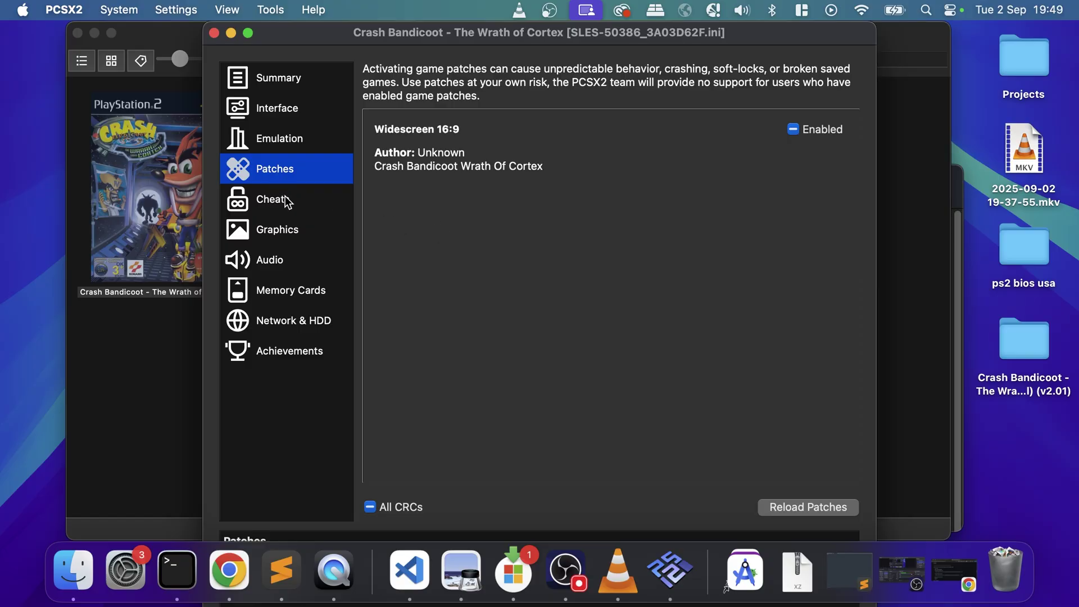
- Examine the game-specific Graphics settings, including the Renderer choices and the Rendering options
{"action": "left_click", "coordinate": [293, 225]}
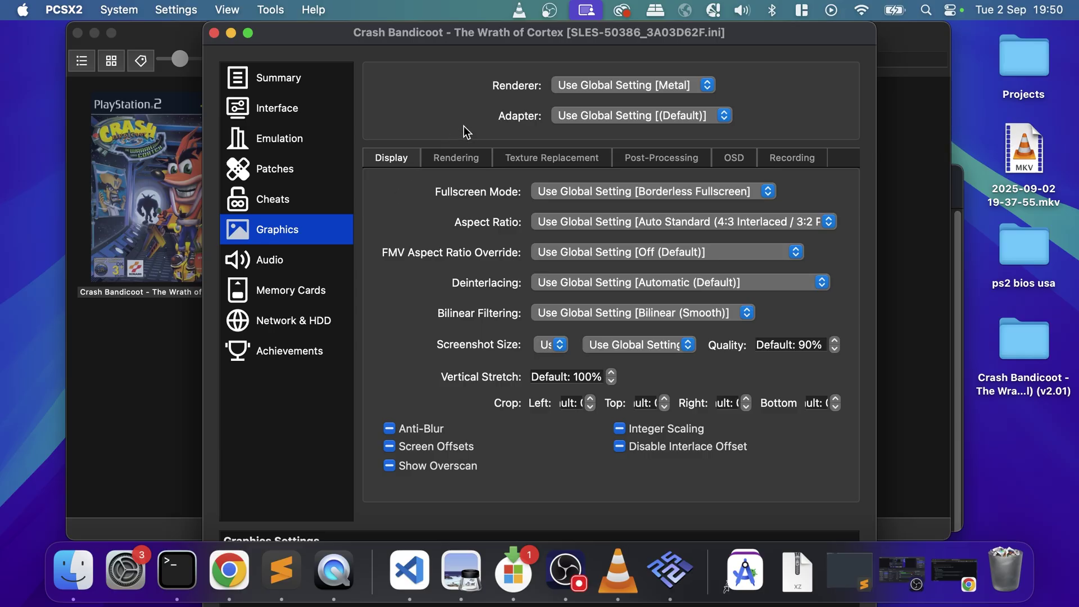
{"action": "left_click", "coordinate": [594, 85]}
{"action": "left_click", "coordinate": [497, 103]}
{"action": "left_click", "coordinate": [592, 87]}
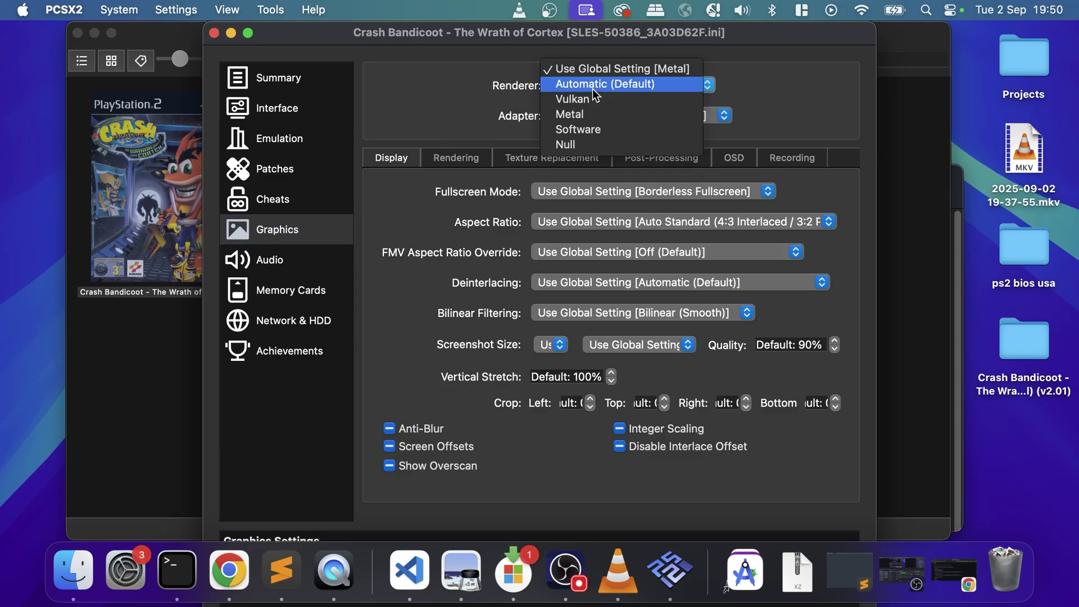
{"action": "left_click", "coordinate": [400, 106]}
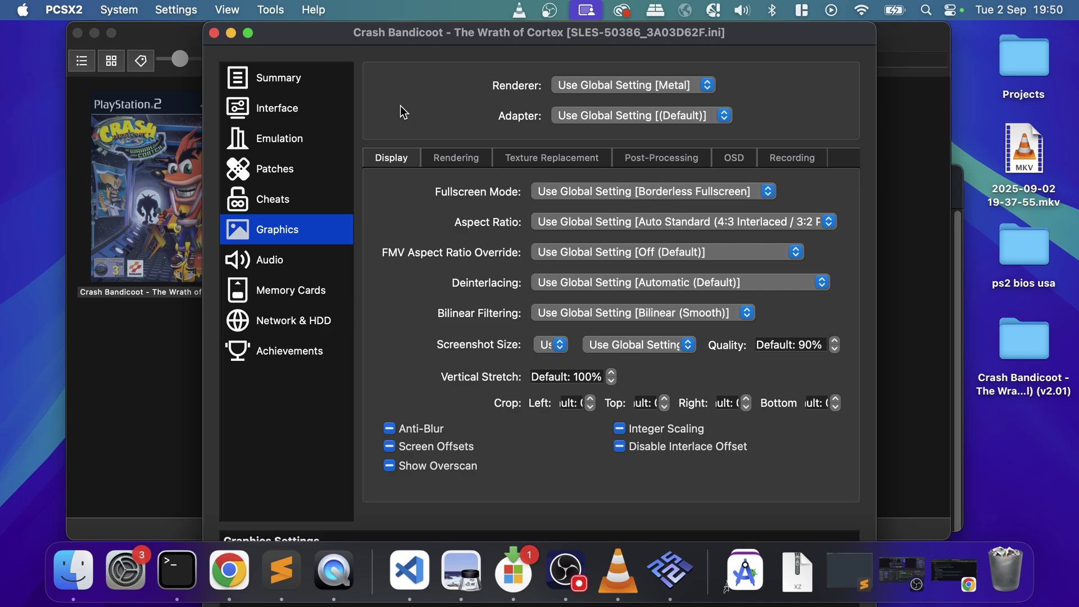
{"action": "left_click", "coordinate": [480, 156]}
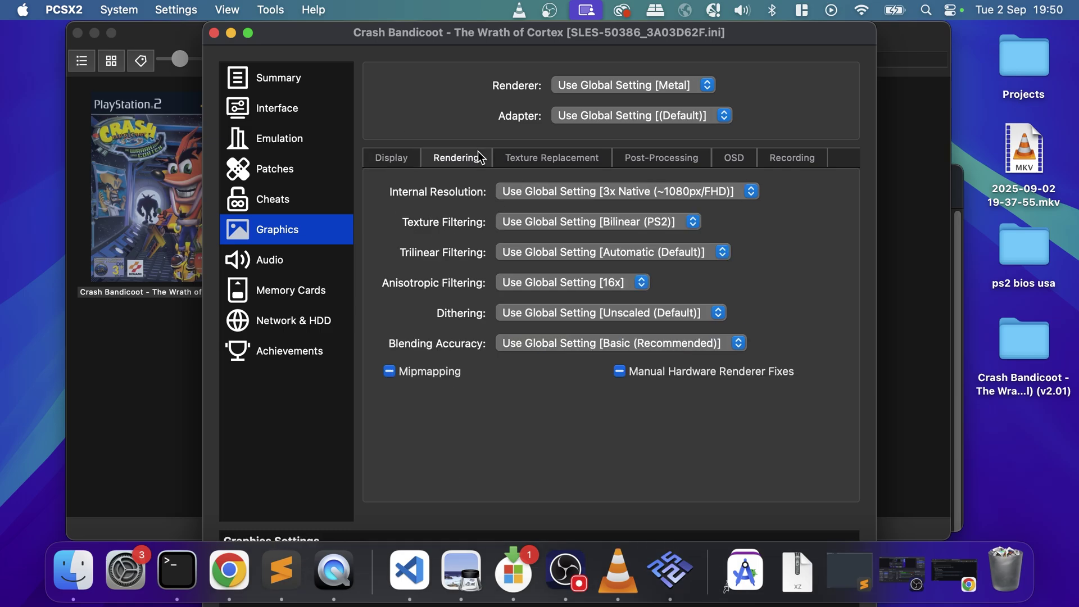
- Examine the game-specific Display and Rendering options, including the Internal Resolution choices, and close the game properties
{"action": "left_click", "coordinate": [549, 157]}
{"action": "left_click", "coordinate": [402, 162]}
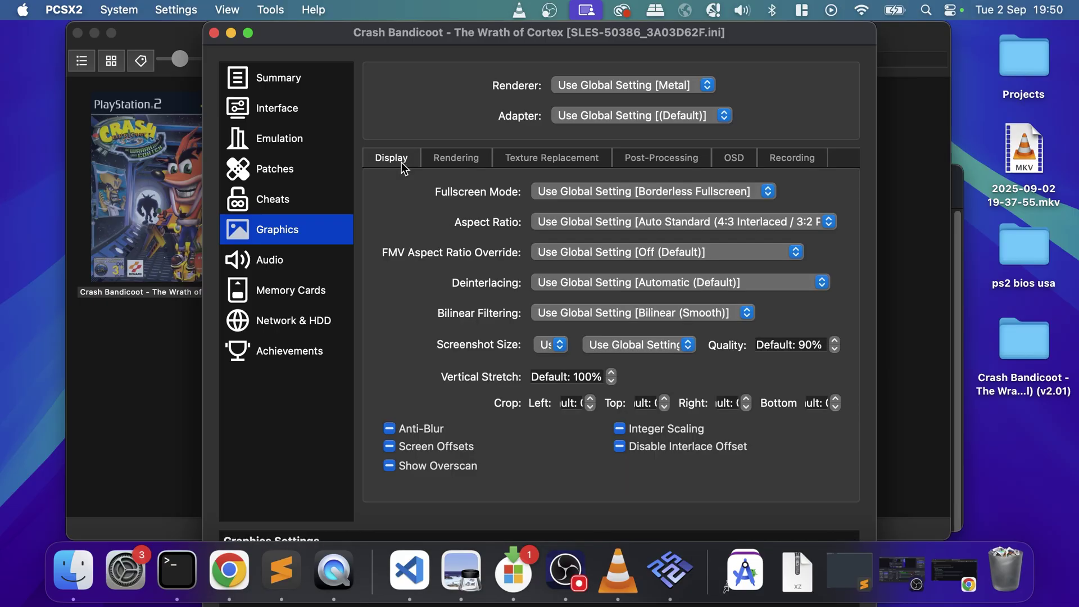
{"action": "left_click", "coordinate": [509, 158]}
{"action": "left_click", "coordinate": [465, 152]}
{"action": "left_click", "coordinate": [531, 193]}
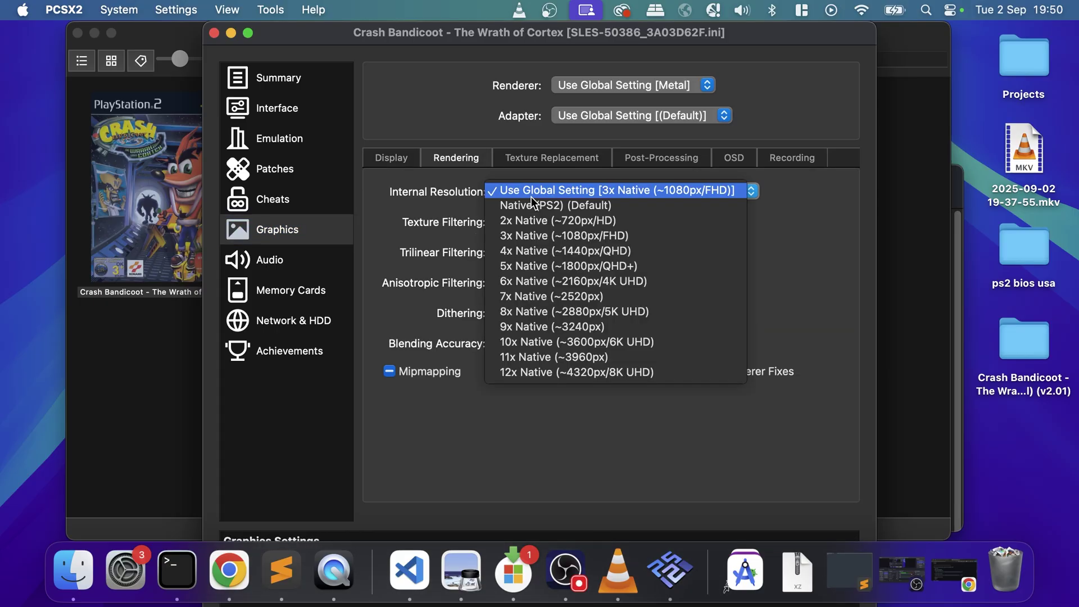
{"action": "left_click", "coordinate": [464, 225]}
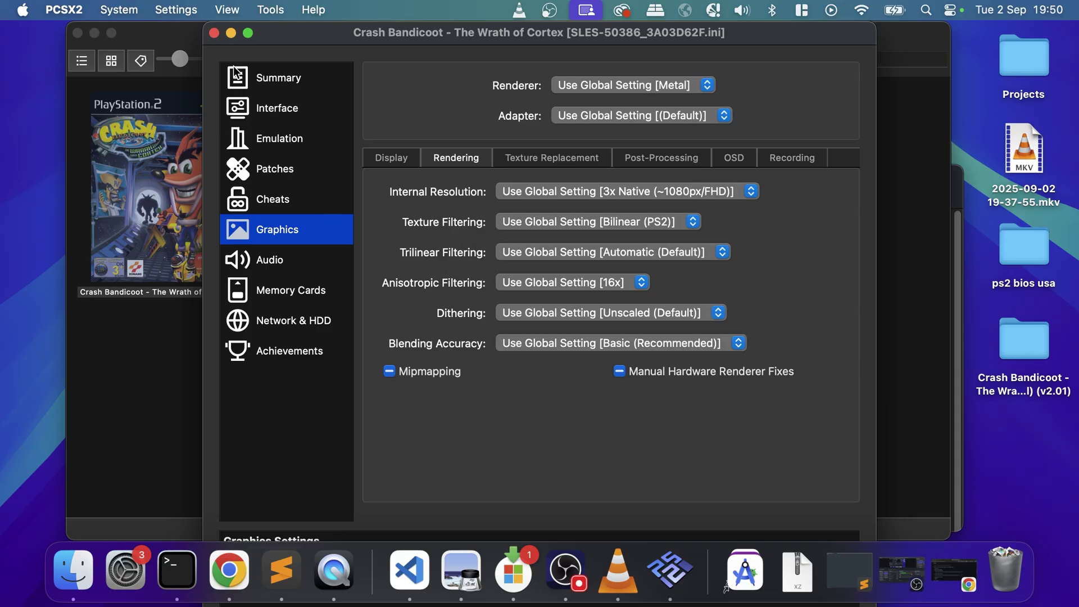
{"action": "left_click", "coordinate": [215, 33]}
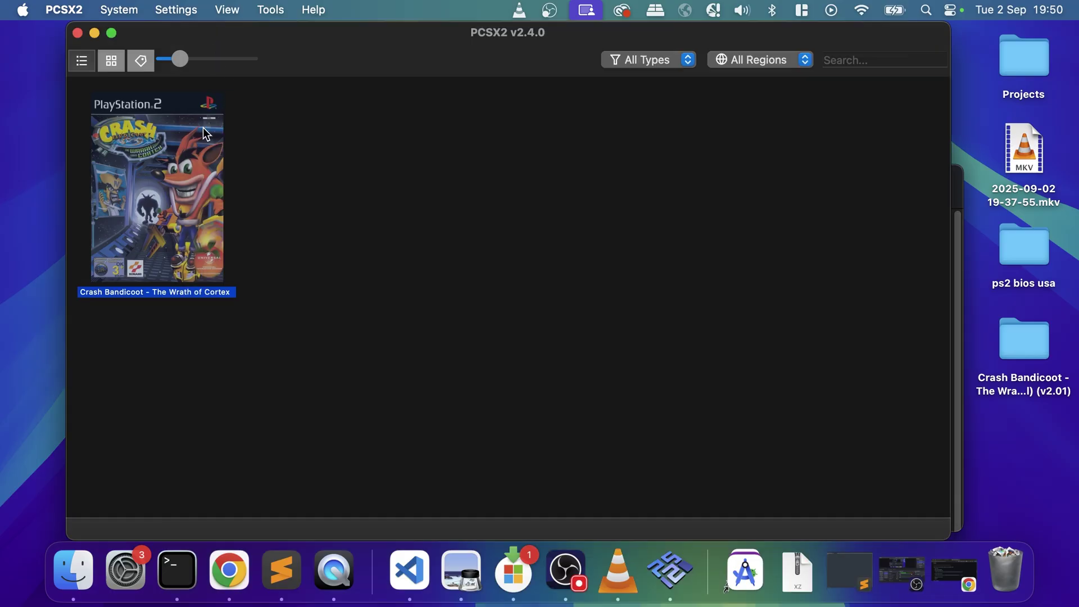
- Launch Crash Bandicoot - The Wrath of Cortex and turn the system volume down to mute
{"action": "double_click", "coordinate": [130, 184]}
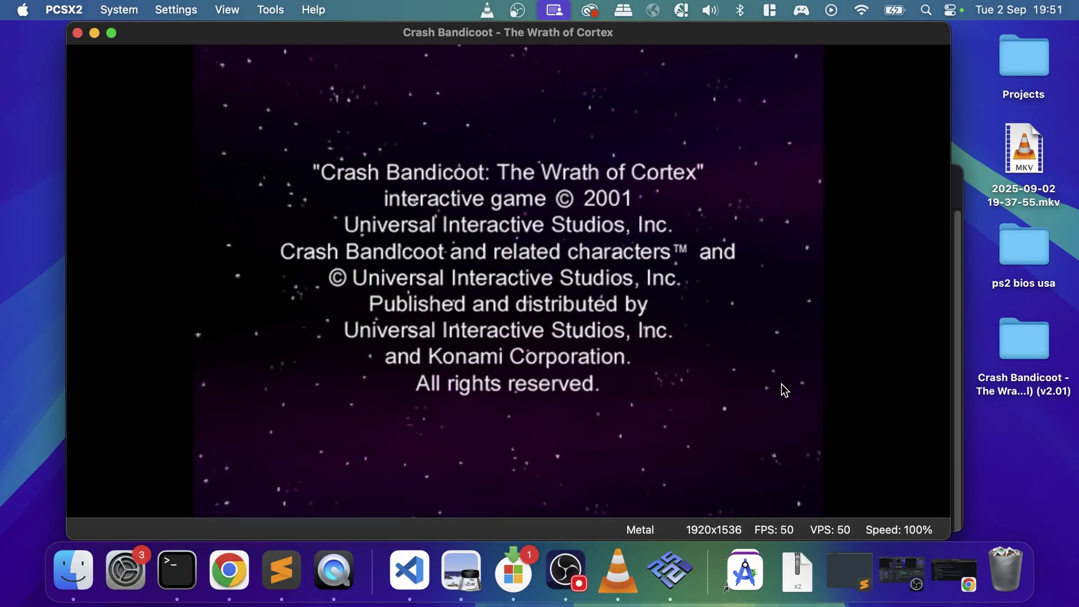
{"action": "key", "text": "XF86AudioRaiseVolume"}
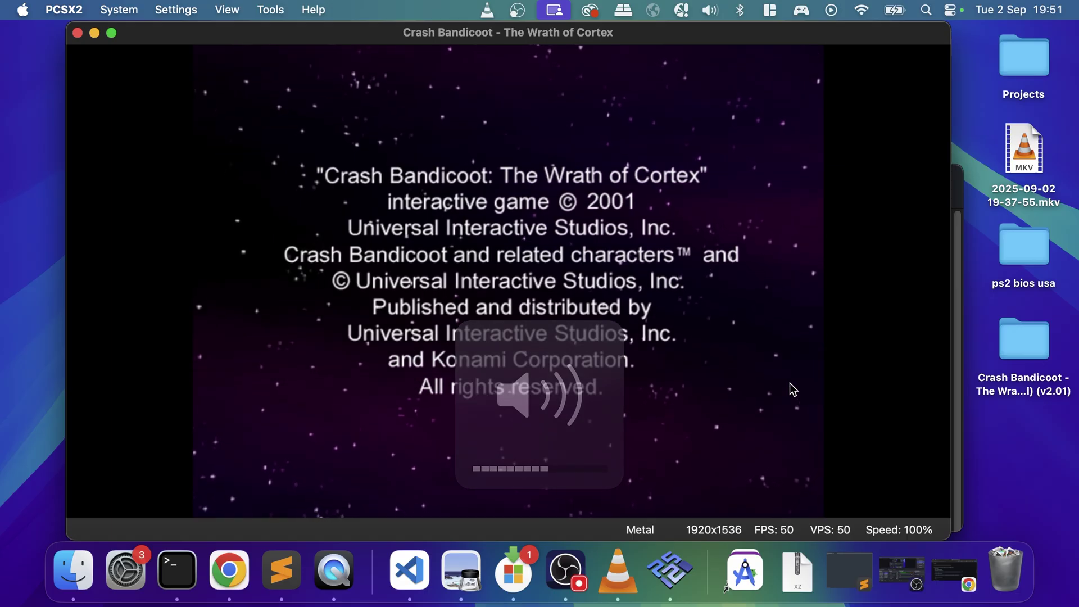
{"action": "key", "text": "XF86AudioLowerVolume"}
{"action": "key", "text": "XF86AudioLowerVolume"}
{"action": "key", "text": "XF86AudioLowerVolume"}
{"action": "key", "text": "XF86AudioLowerVolume"}
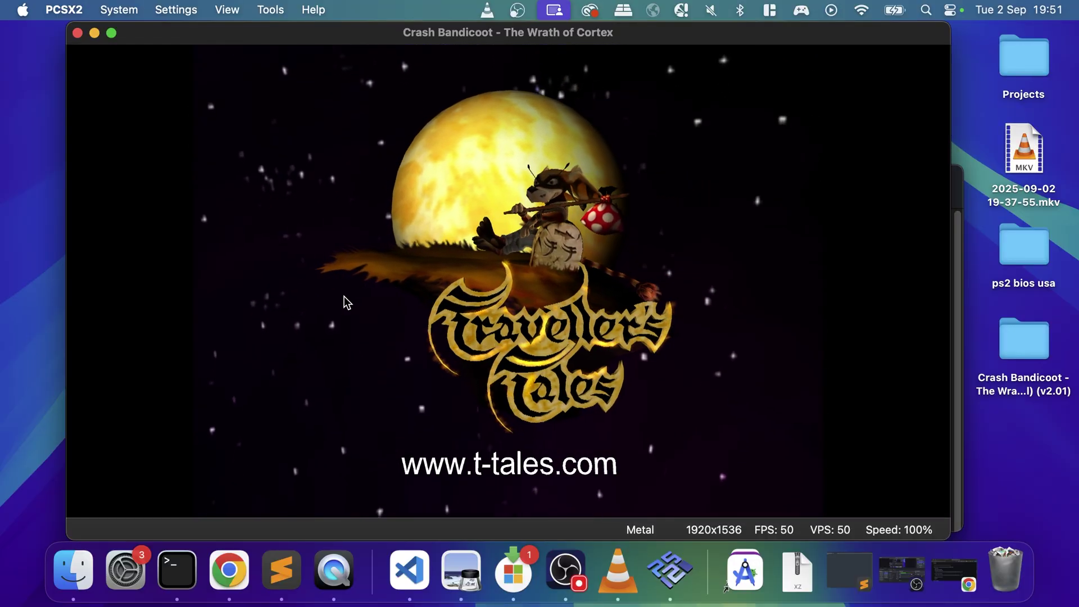
- Save the running game's state to slot 1 at the title screen and close the emulator
{"action": "left_click", "coordinate": [64, 9]}
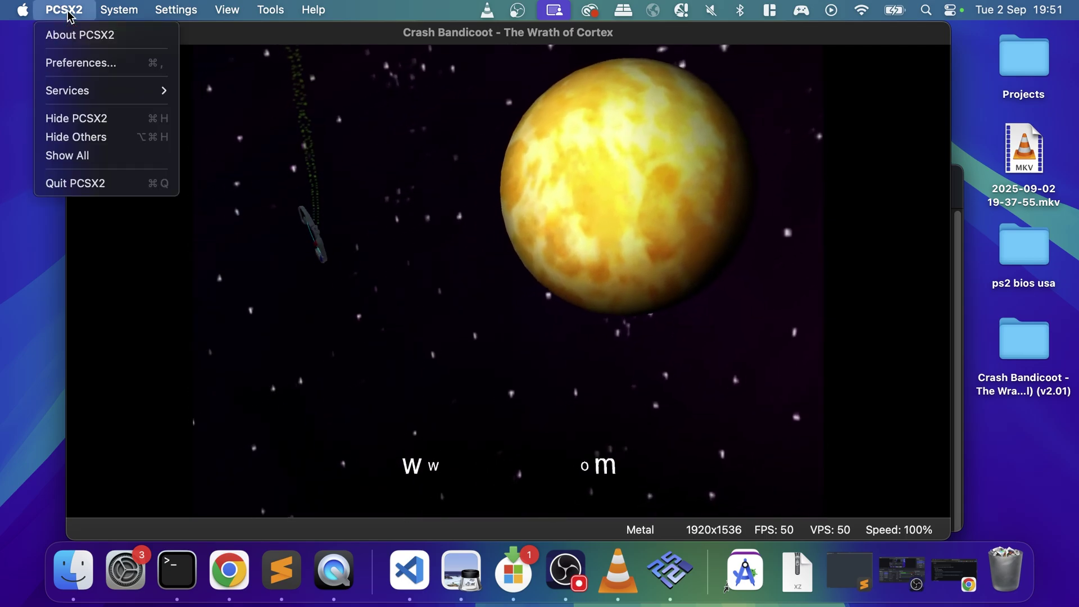
{"action": "mouse_move", "coordinate": [112, 13]}
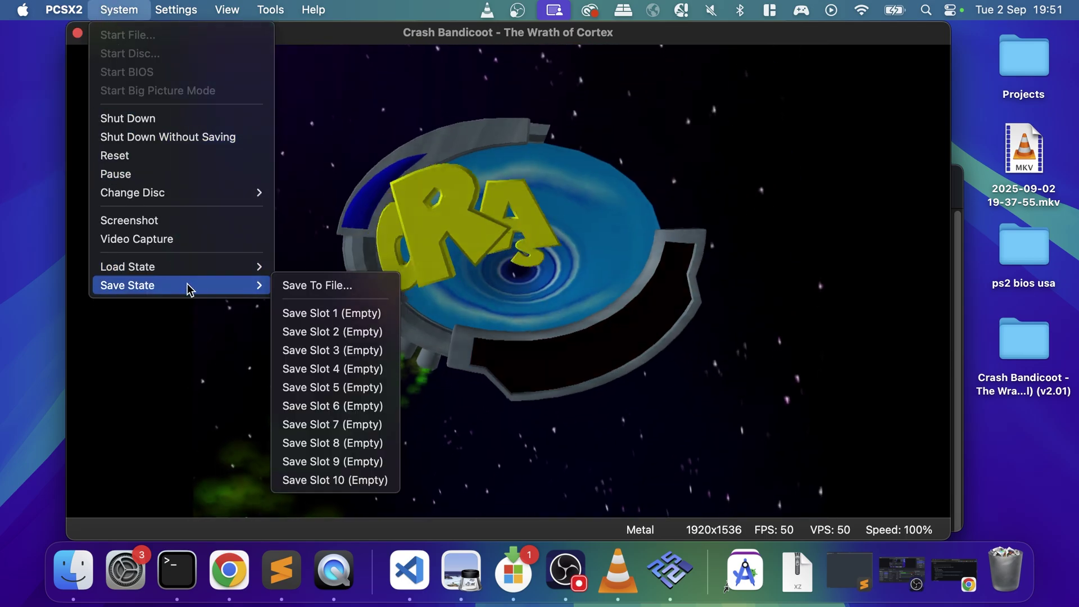
{"action": "left_click", "coordinate": [538, 199]}
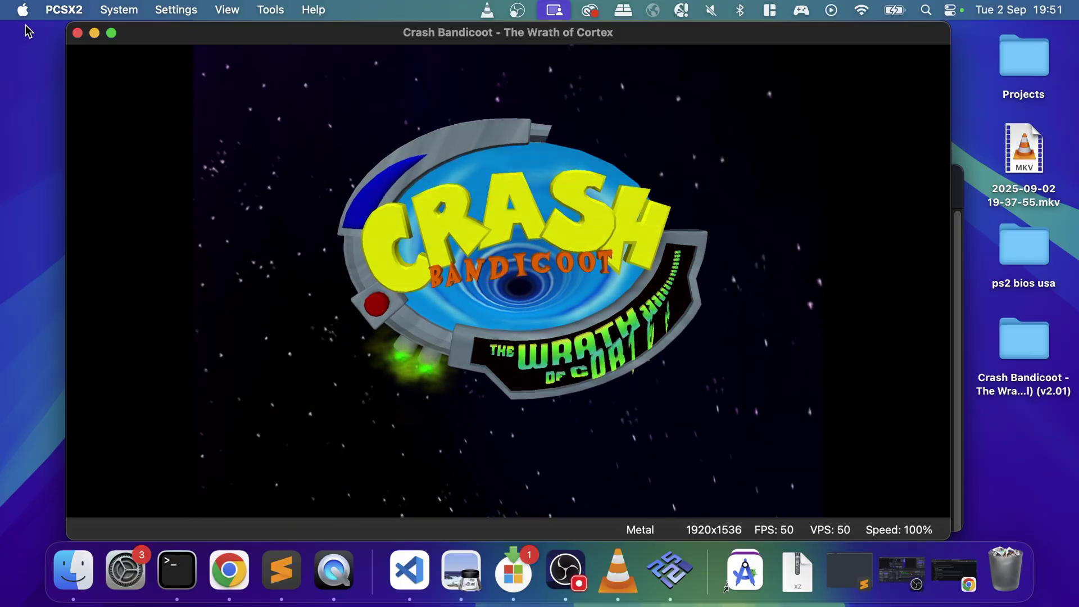
{"action": "left_click", "coordinate": [72, 10]}
{"action": "mouse_move", "coordinate": [118, 10]}
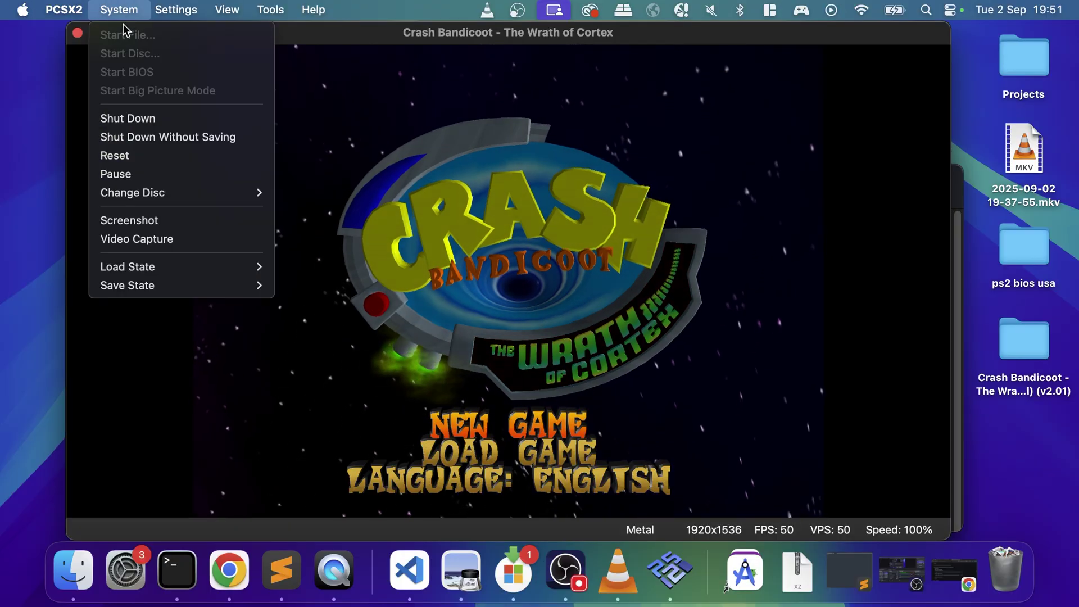
{"action": "mouse_move", "coordinate": [218, 287]}
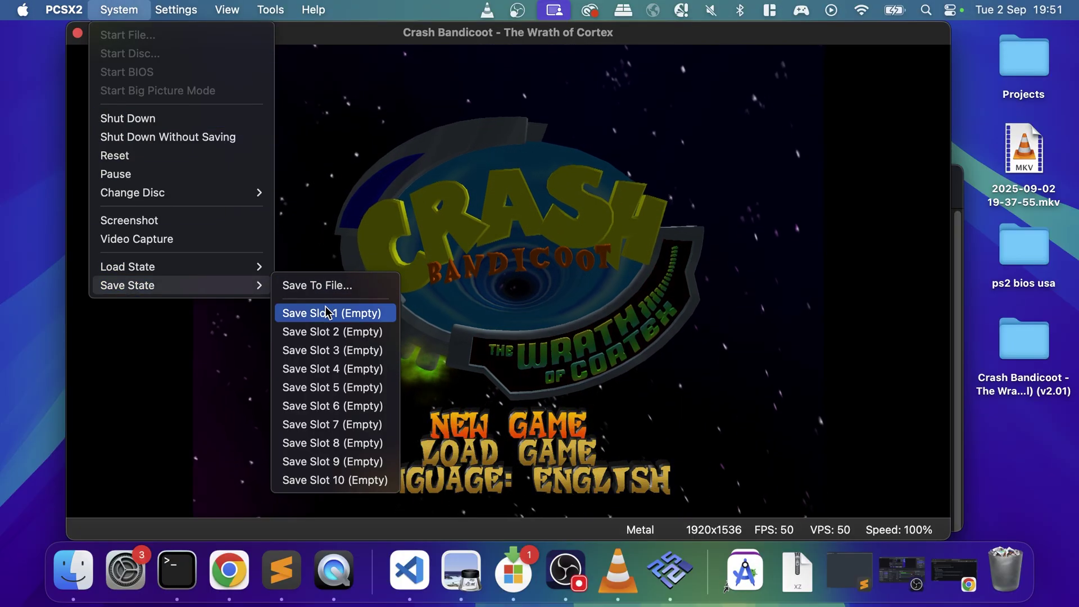
{"action": "left_click", "coordinate": [329, 312]}
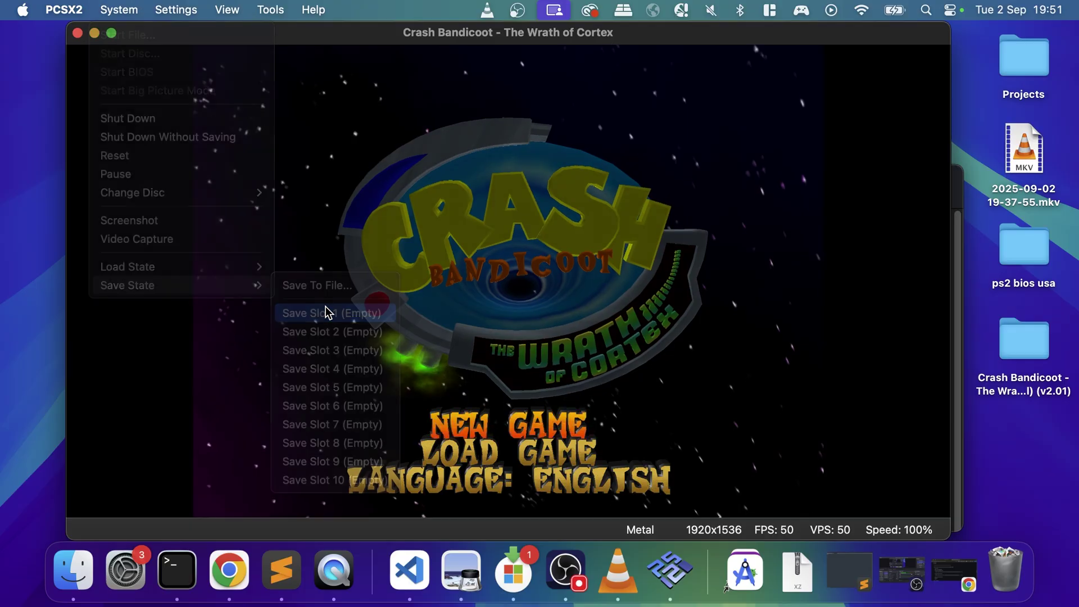
{"action": "left_click", "coordinate": [77, 33]}
{"action": "left_click", "coordinate": [537, 319]}
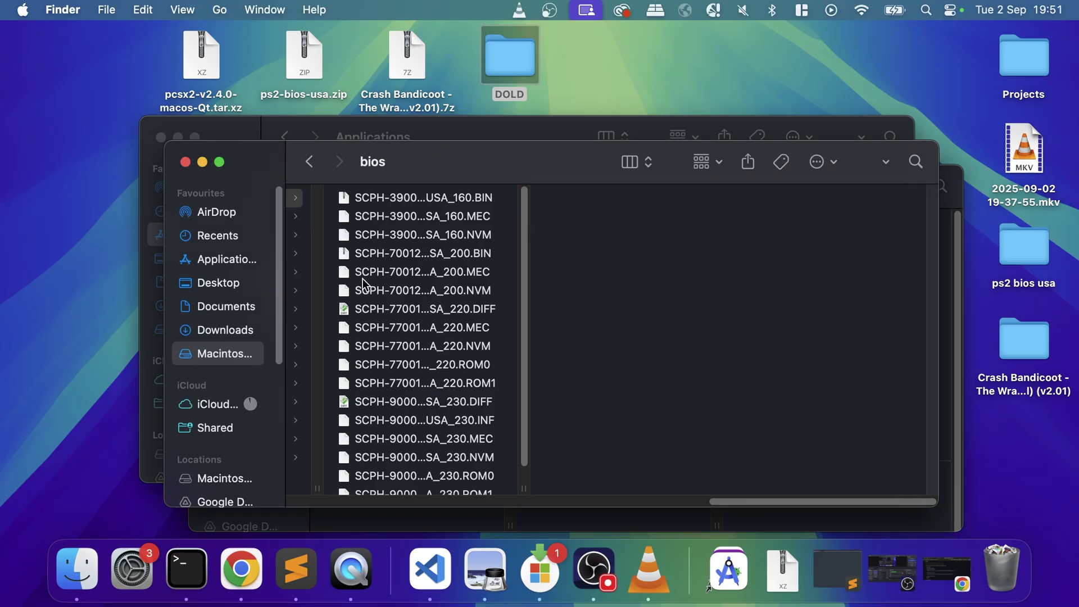
- Reopen PCSX2 from the Applications folder and postpone the update to v2.5.150
{"action": "left_click", "coordinate": [390, 130]}
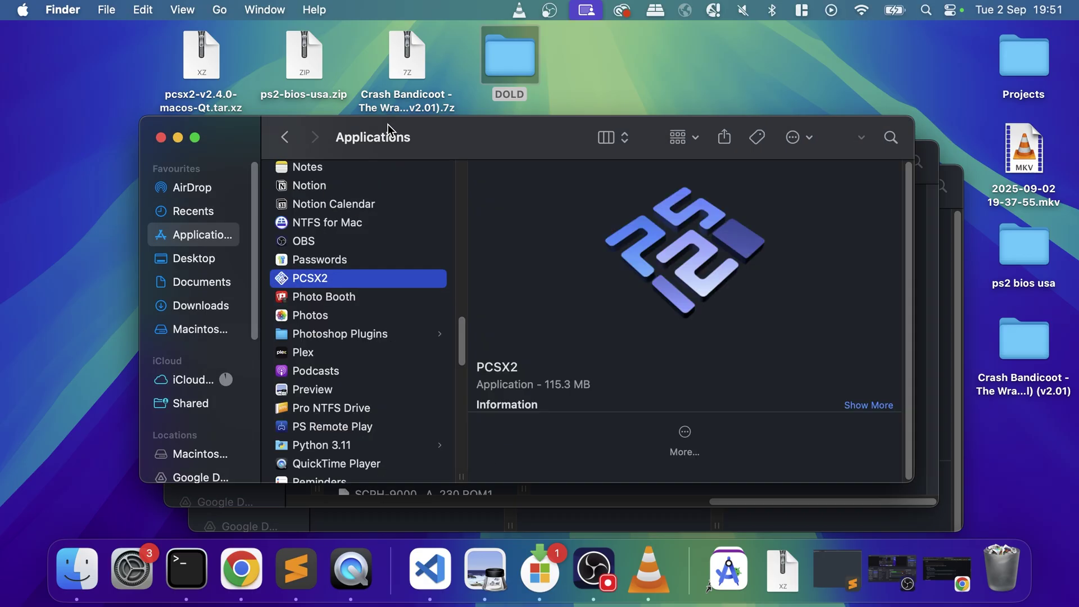
{"action": "double_click", "coordinate": [354, 280]}
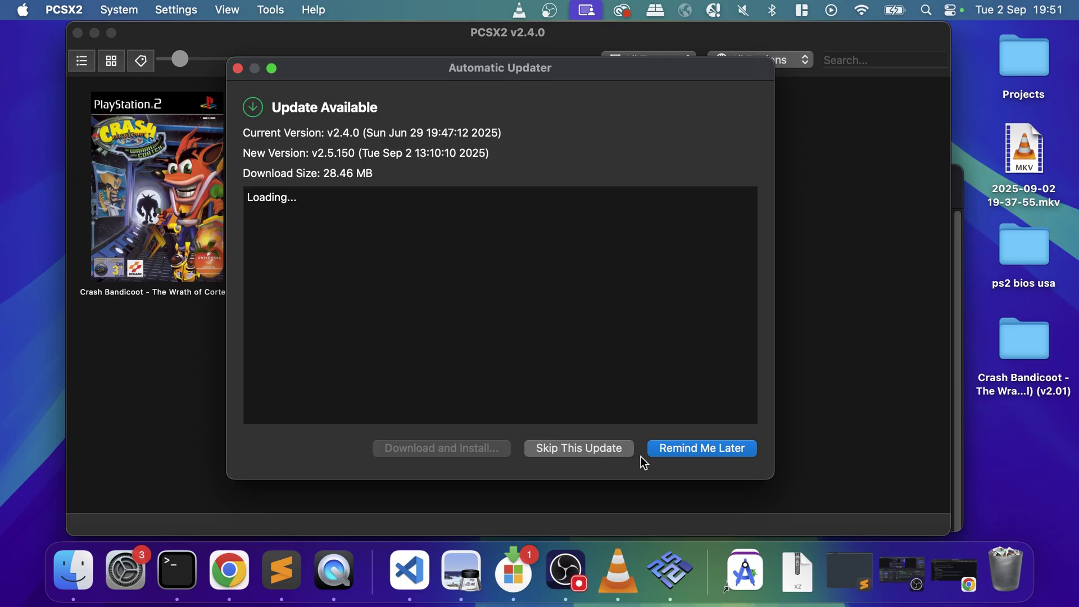
{"action": "left_click", "coordinate": [664, 449]}
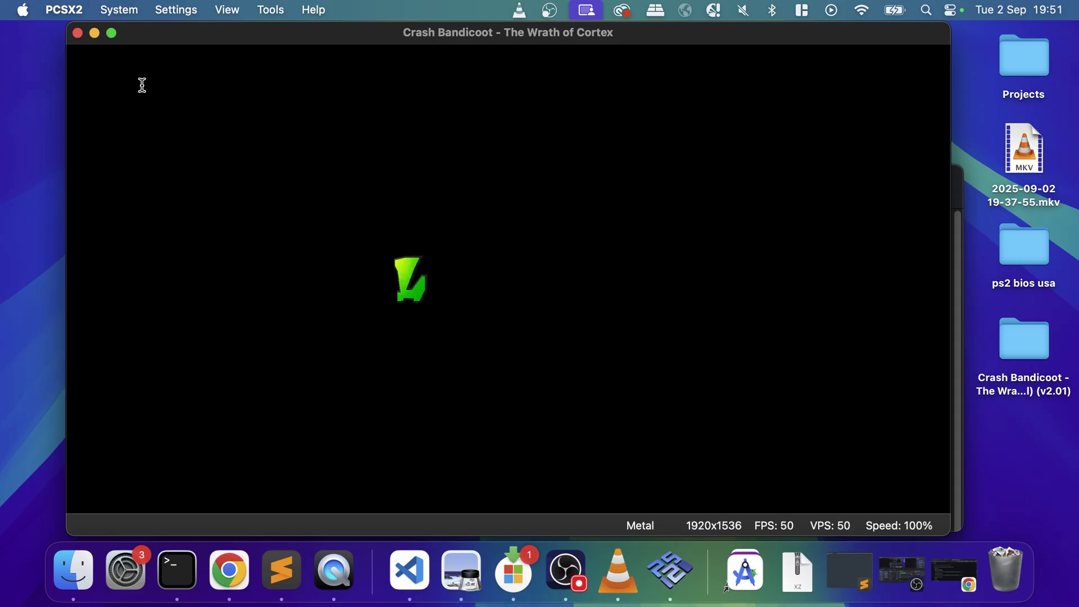
- Load the saved state from slot 1 in Crash Bandicoot - The Wrath of Cortex and close the emulator
{"action": "left_click", "coordinate": [119, 9]}
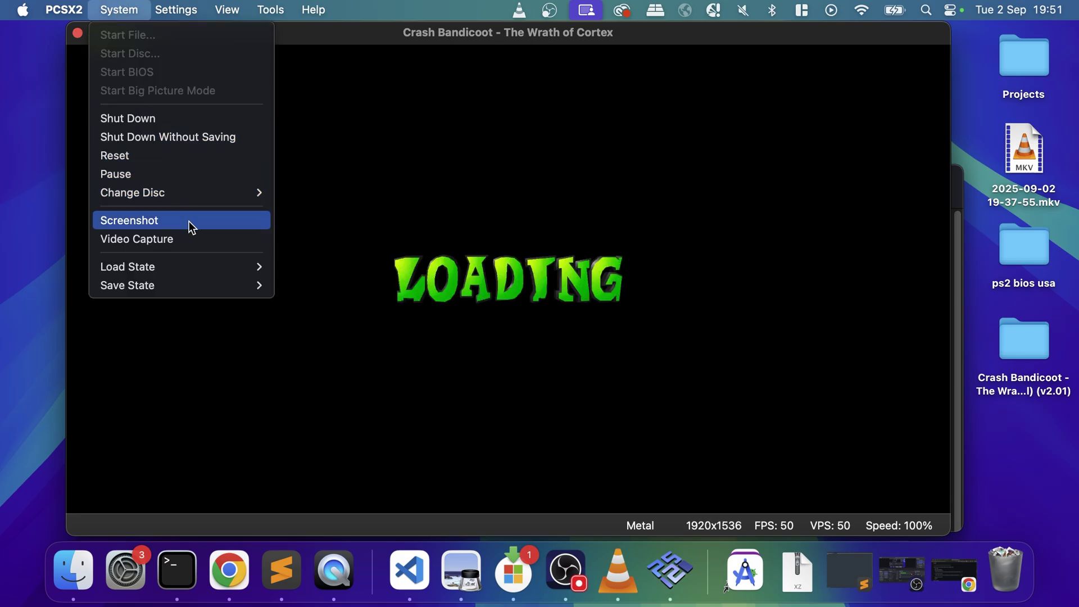
{"action": "mouse_move", "coordinate": [260, 277]}
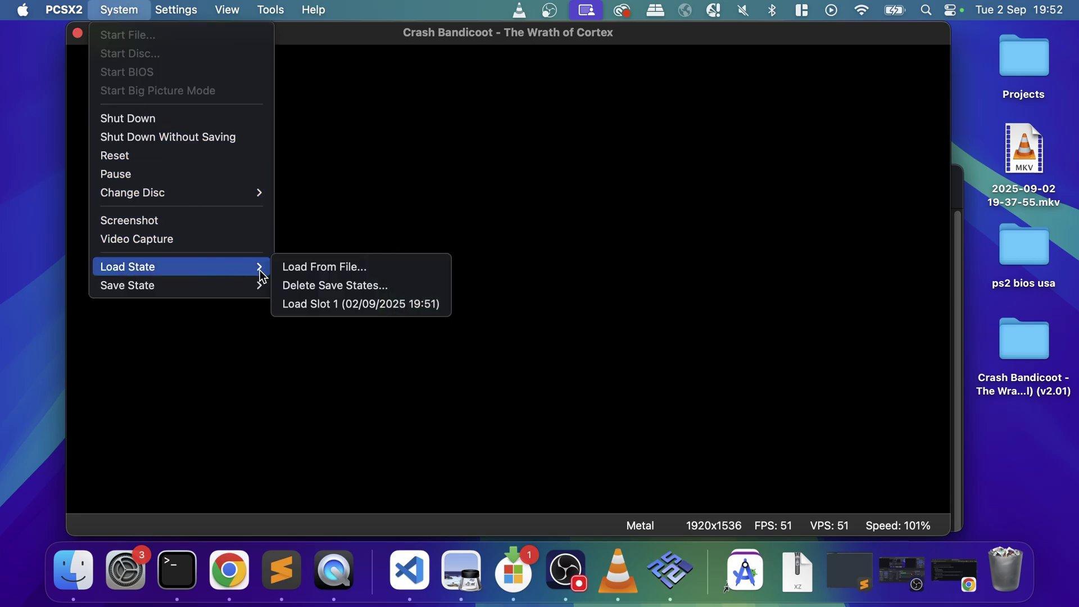
{"action": "left_click", "coordinate": [303, 301]}
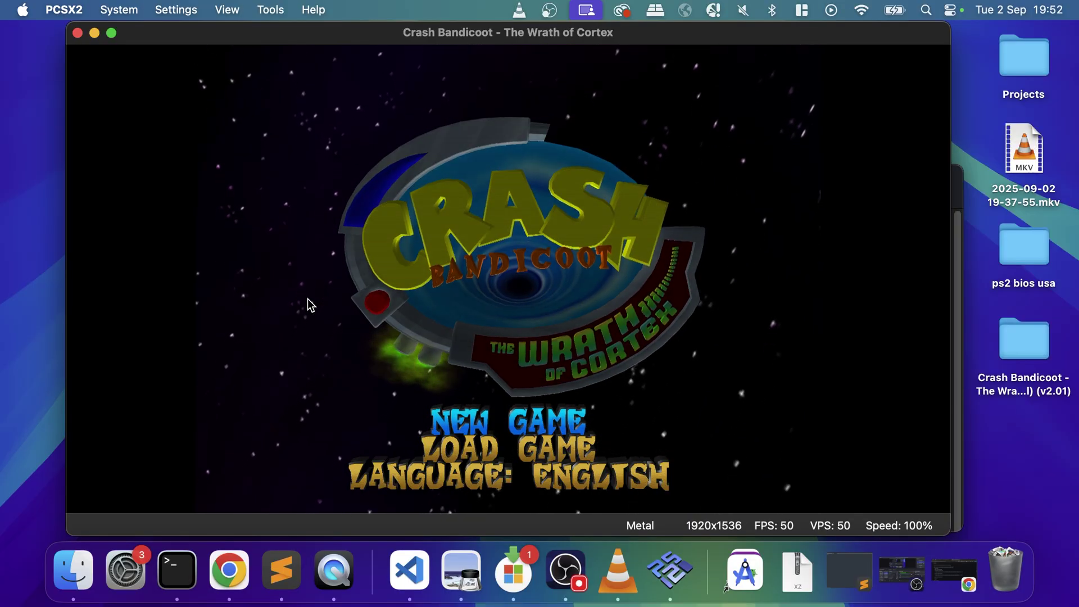
{"action": "key", "text": "Return"}
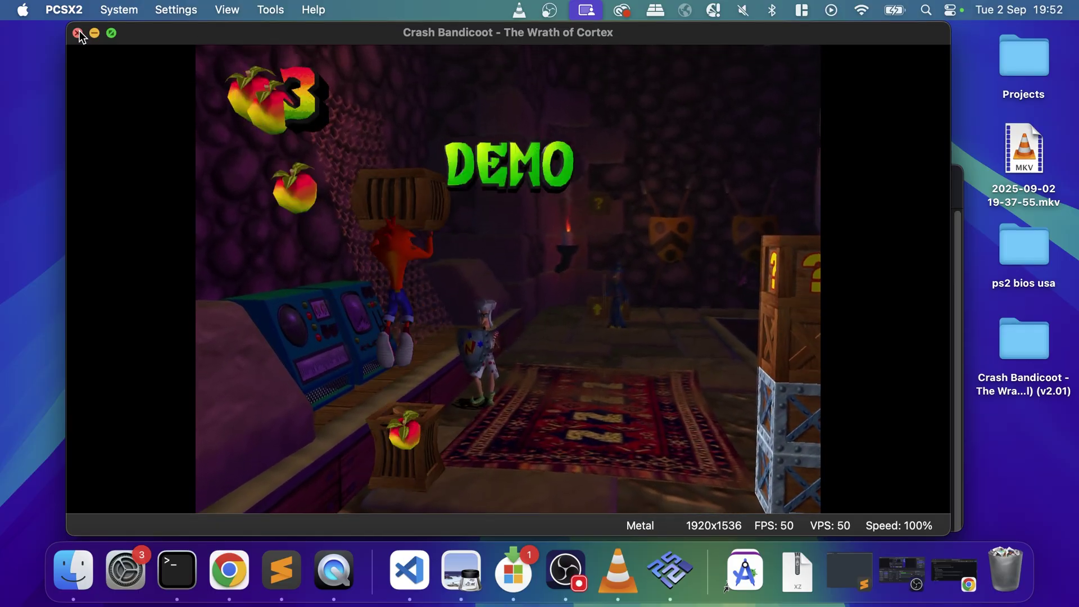
{"action": "left_click", "coordinate": [78, 34]}
{"action": "left_click", "coordinate": [462, 305]}
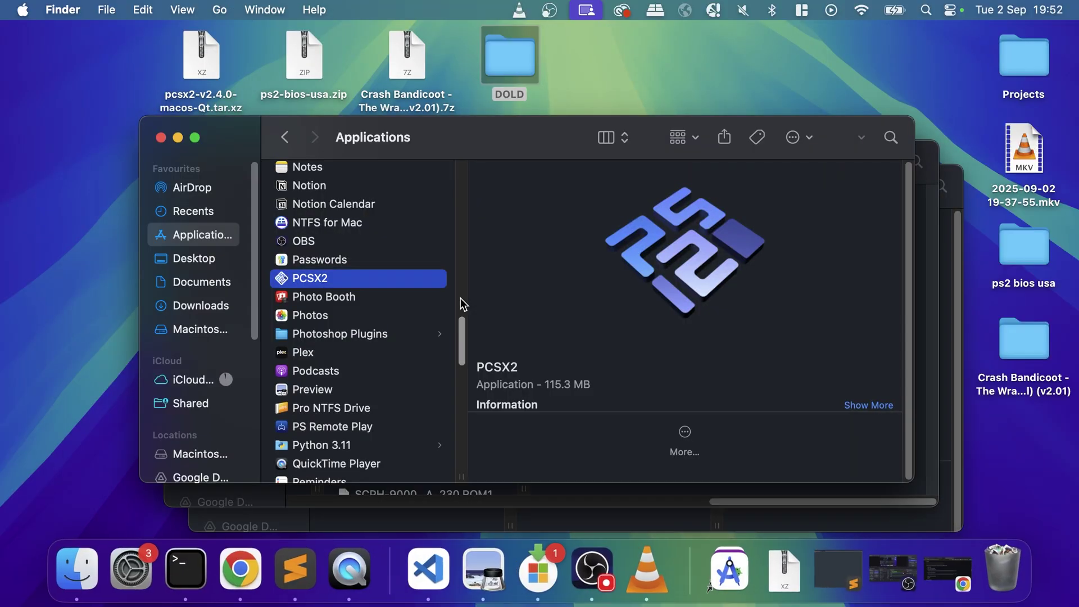